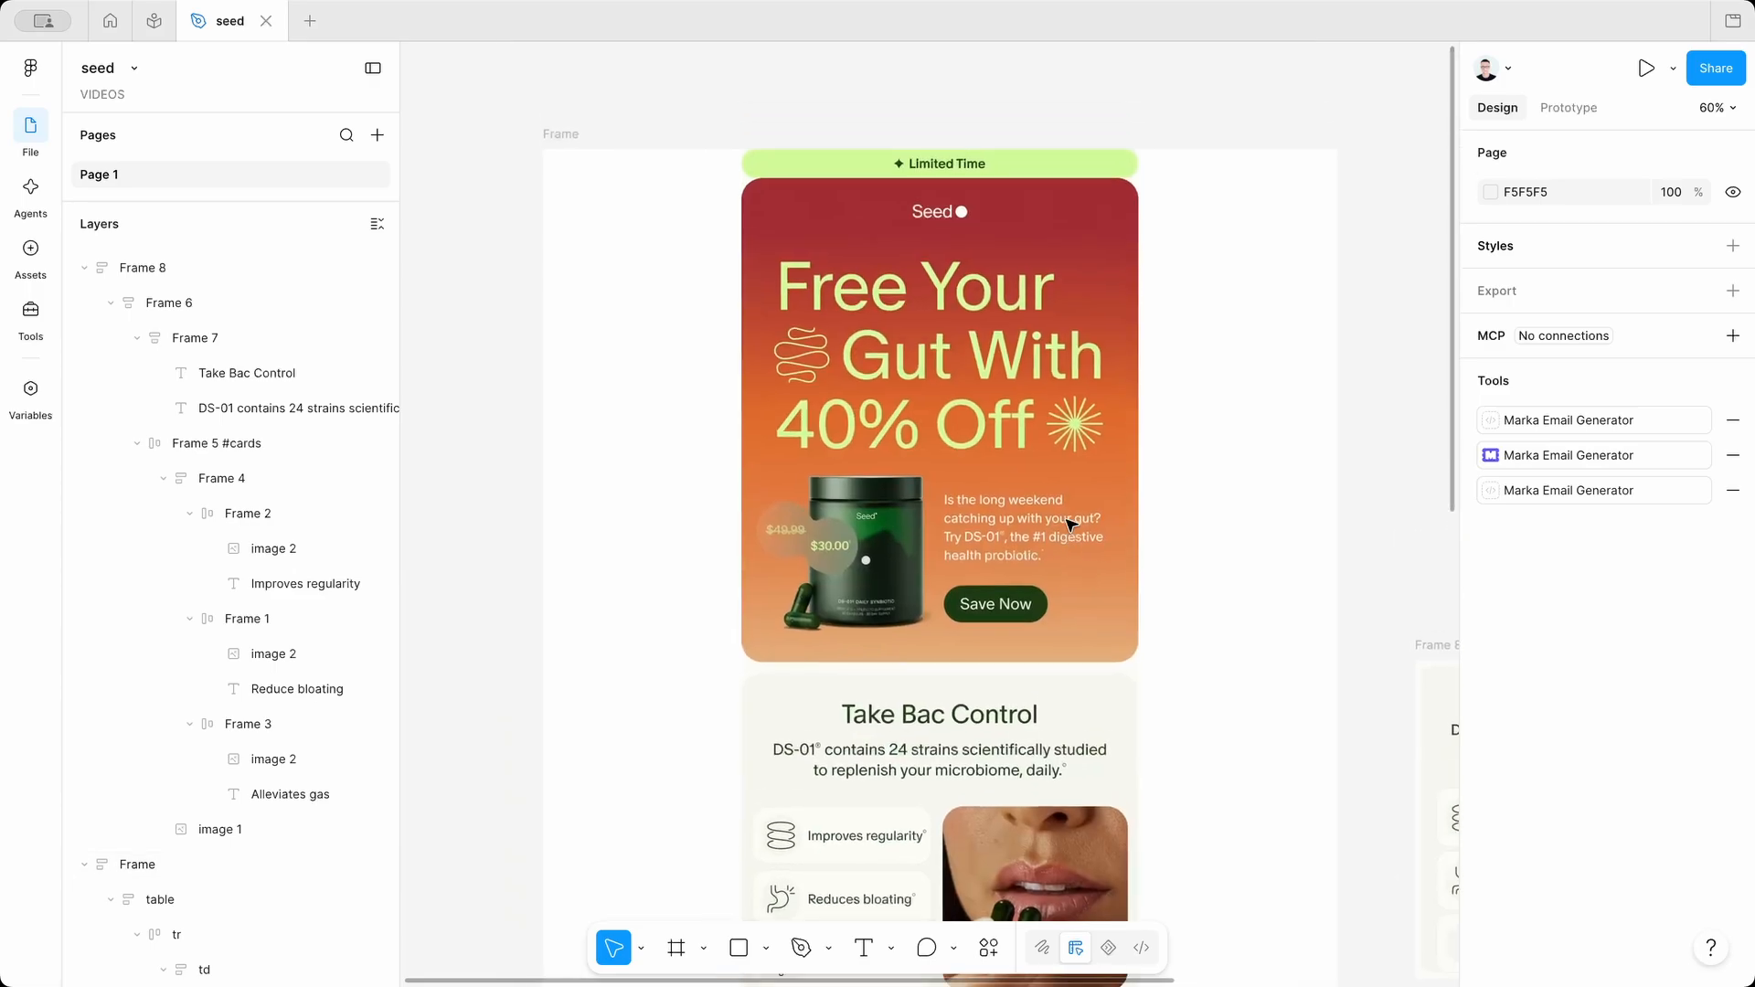
# Examine the email's image slices, from the hero through the Take Bac Control section to the Save on DS-01 button.
pyautogui.scroll(-2, 1072, 525)
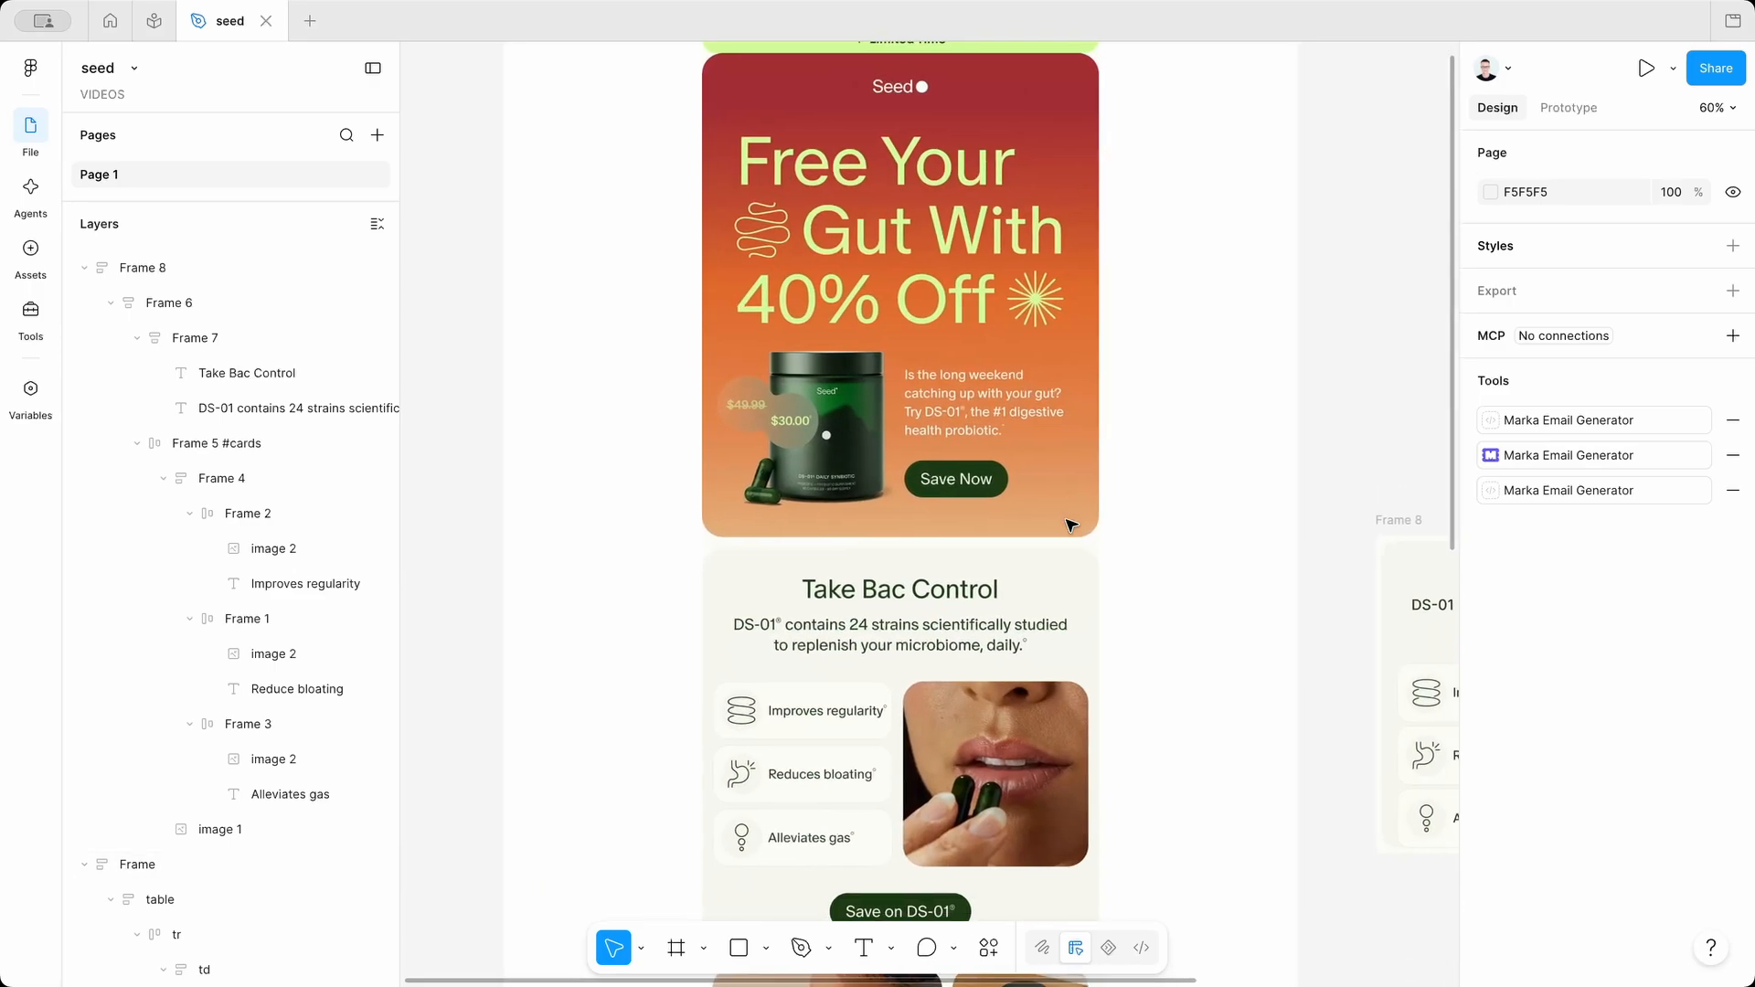
pyautogui.scroll(-4, 1072, 524)
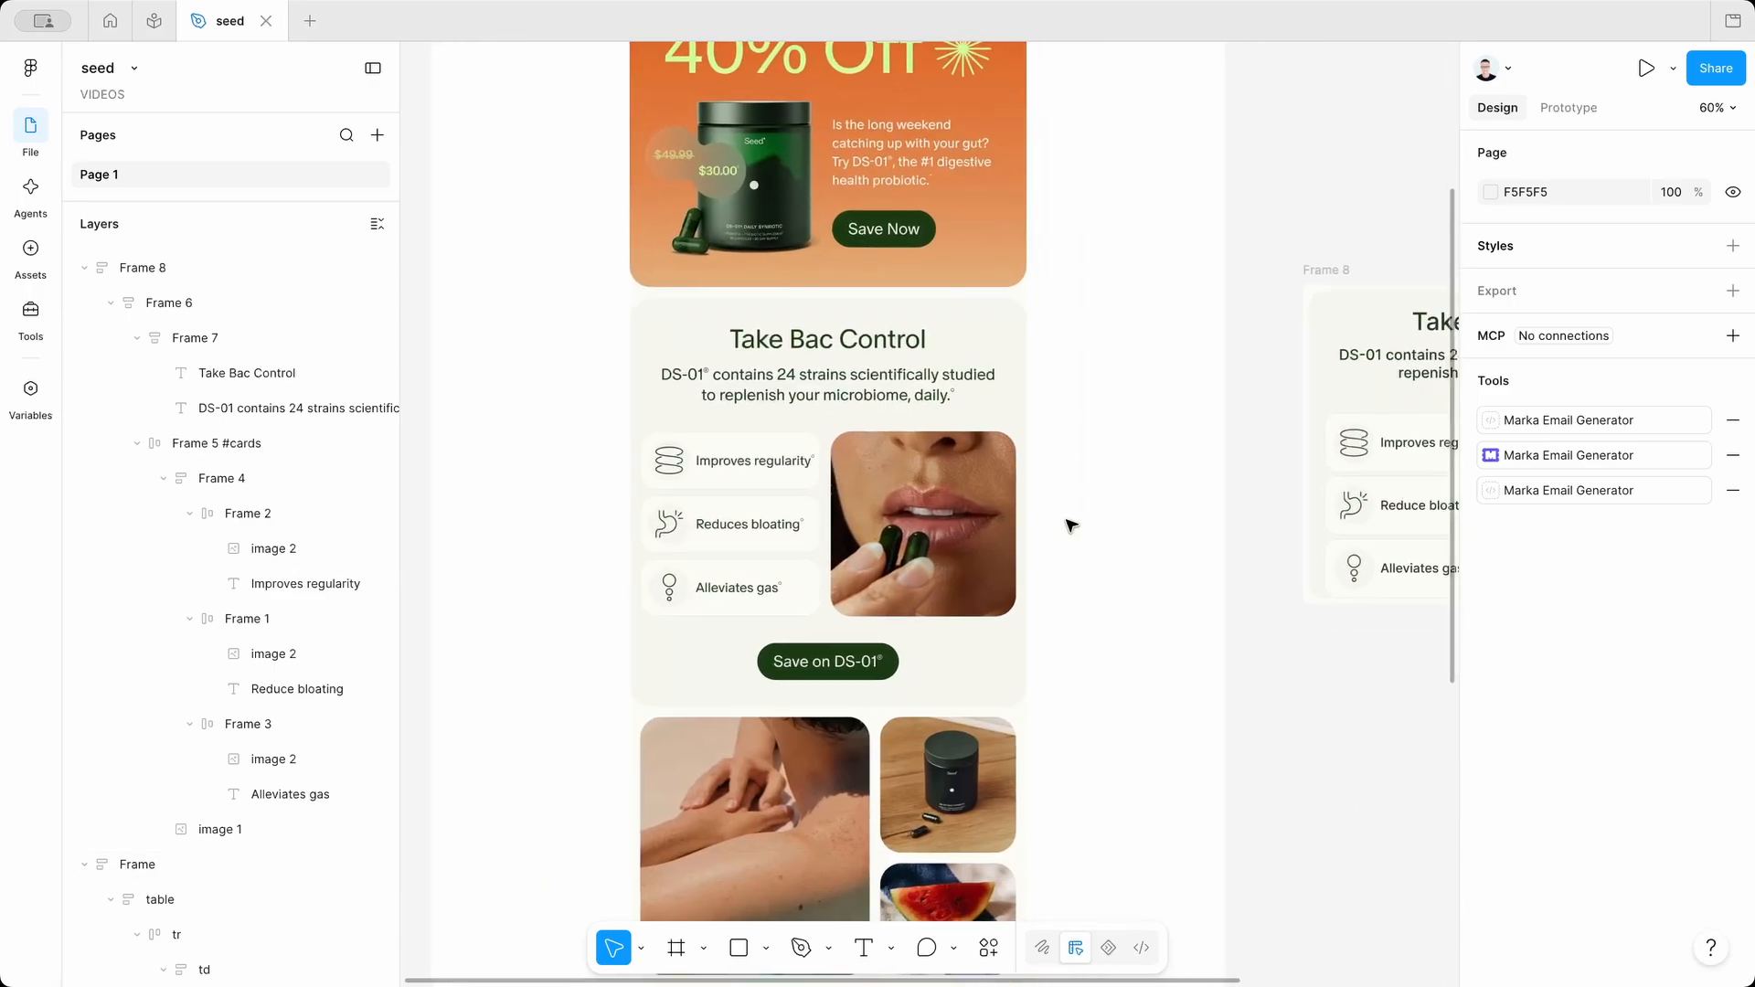
pyautogui.click(837, 528)
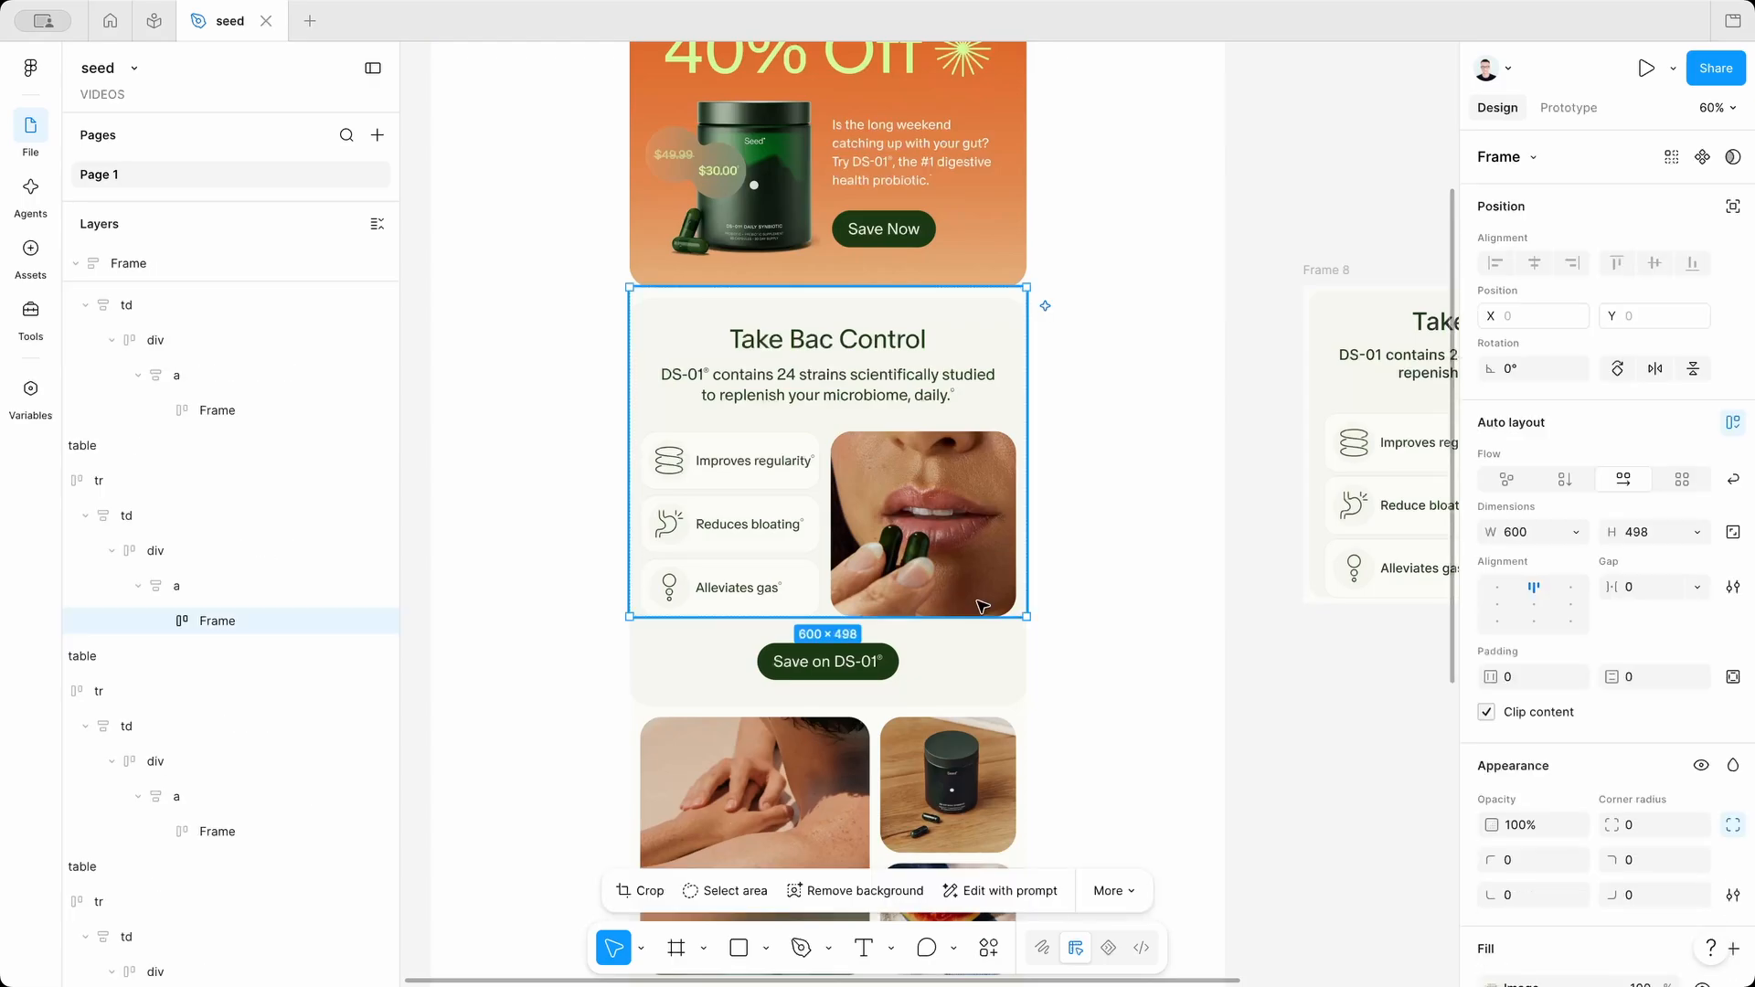
pyautogui.hscroll(-3, 983, 606)
pyautogui.keyDown('ctrl'); pyautogui.scroll(5, 983, 606); pyautogui.keyUp('ctrl')
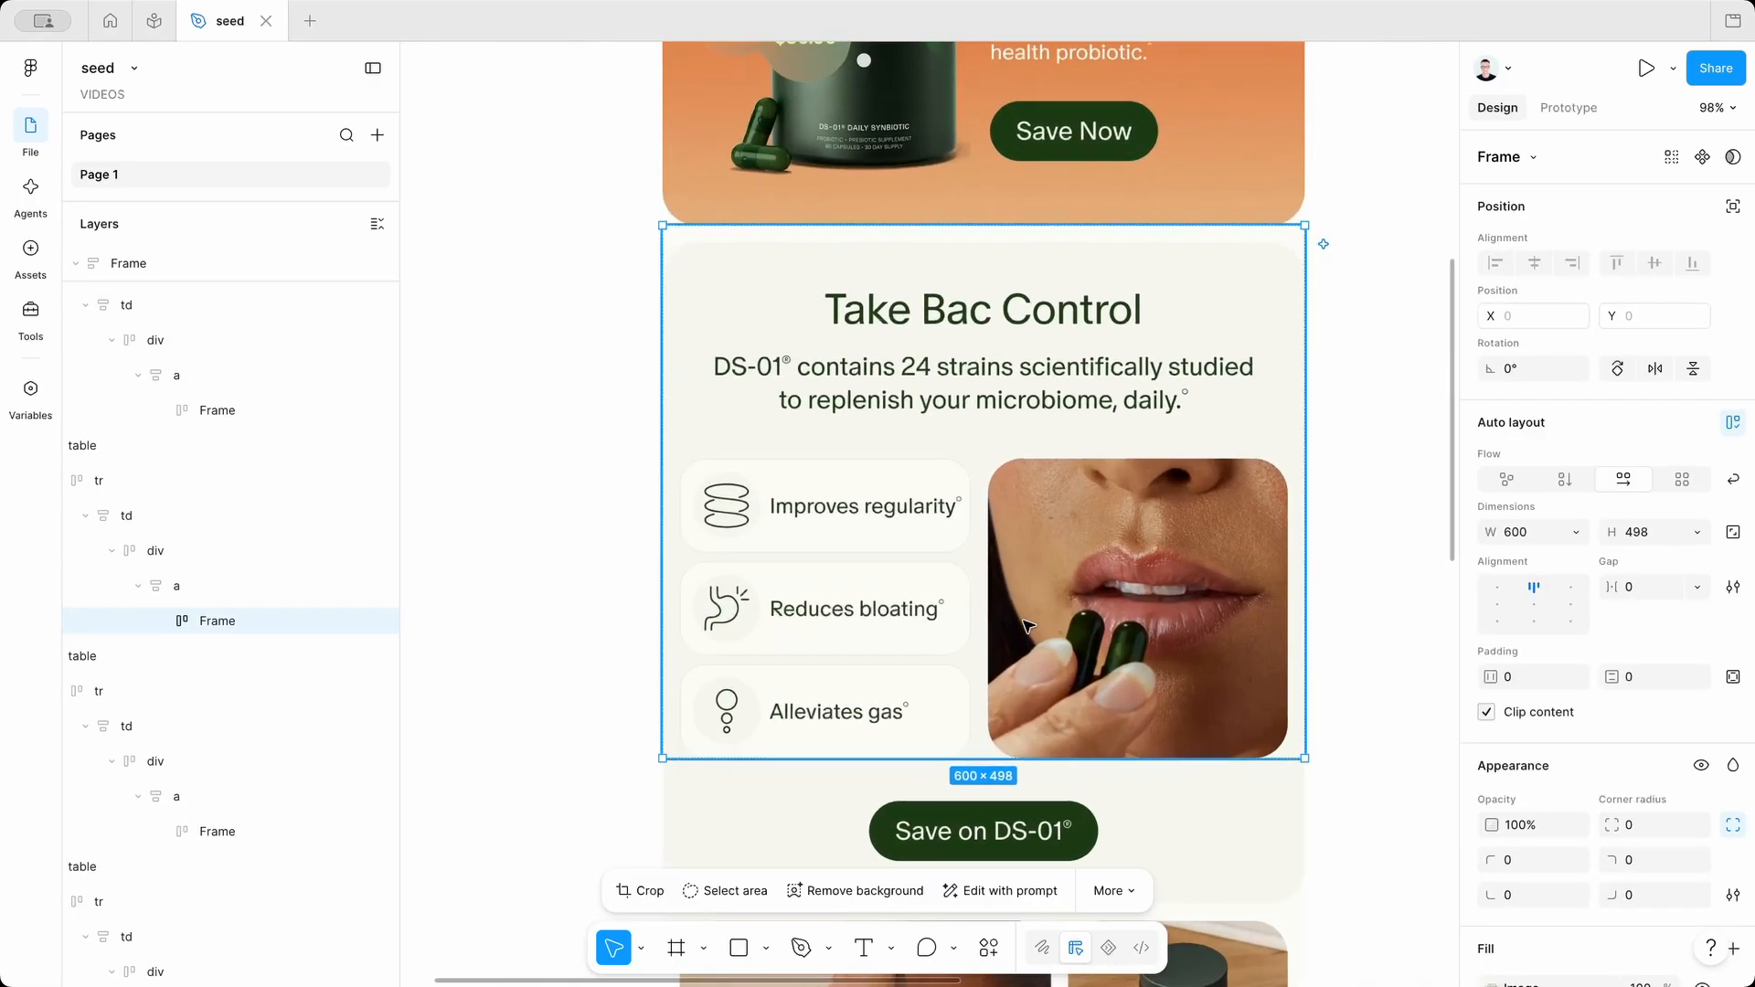
pyautogui.keyDown('ctrl'); pyautogui.scroll(-3, 1026, 625); pyautogui.keyUp('ctrl')
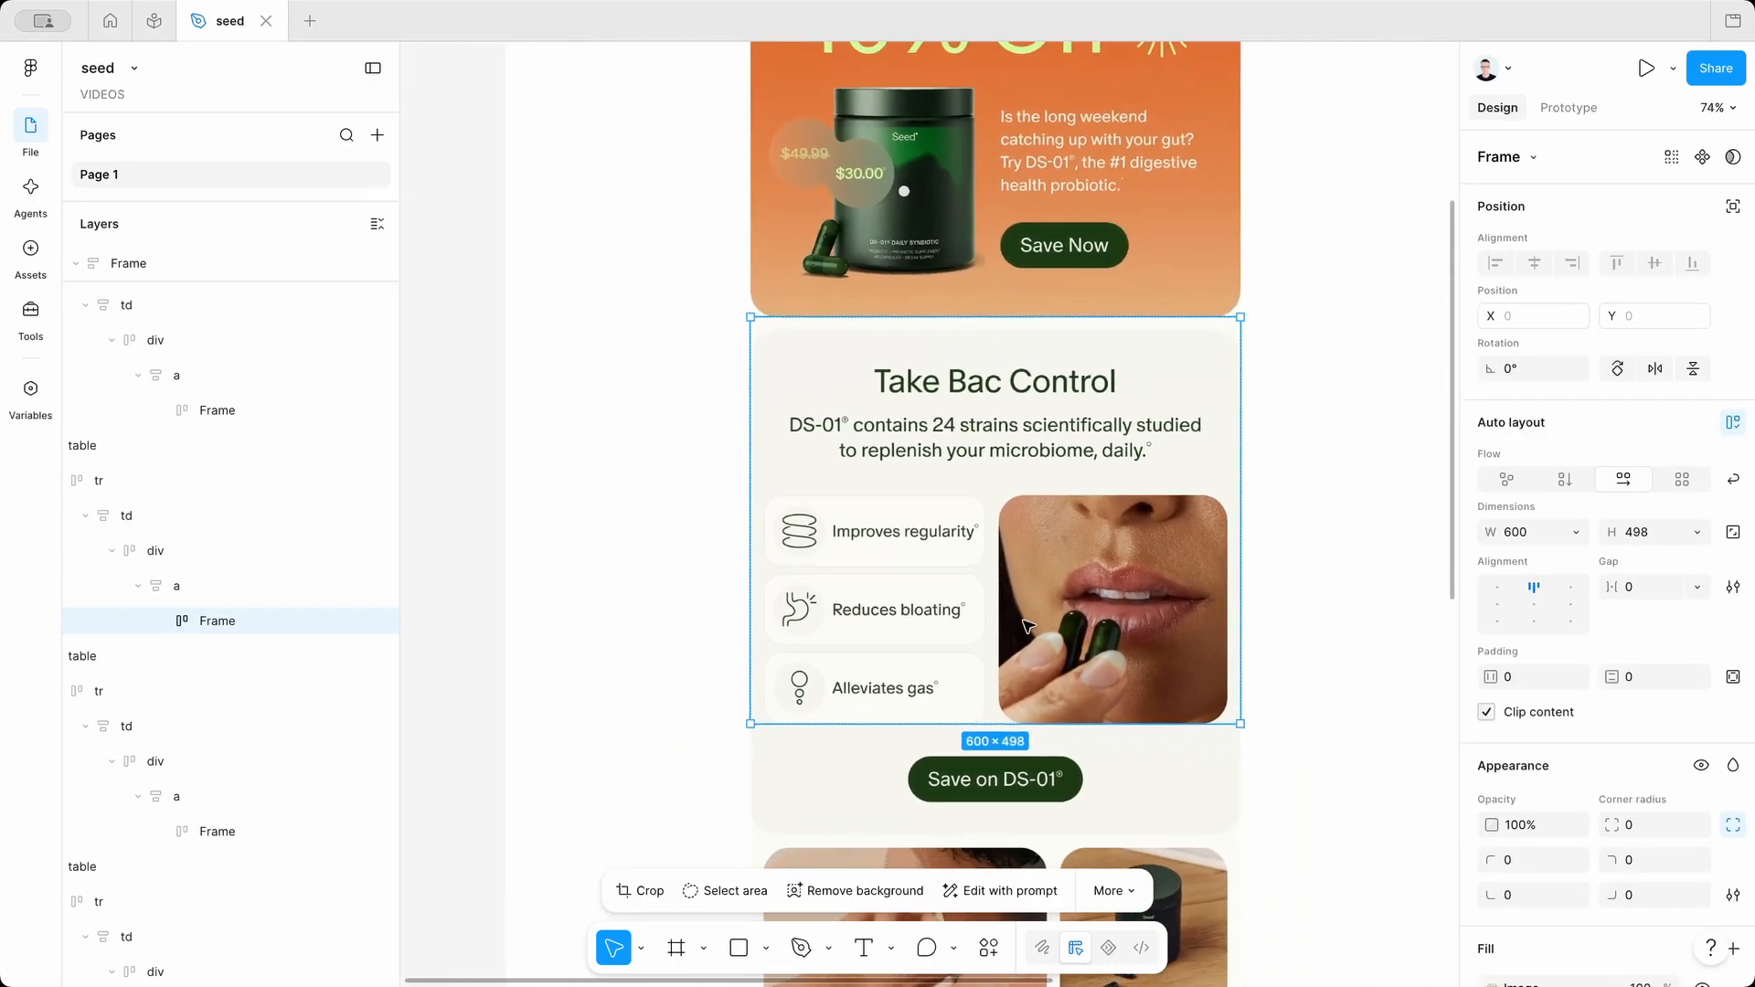
pyautogui.scroll(3, 1027, 625)
pyautogui.hscroll(-1, 1026, 625)
pyautogui.scroll(2, 1027, 625)
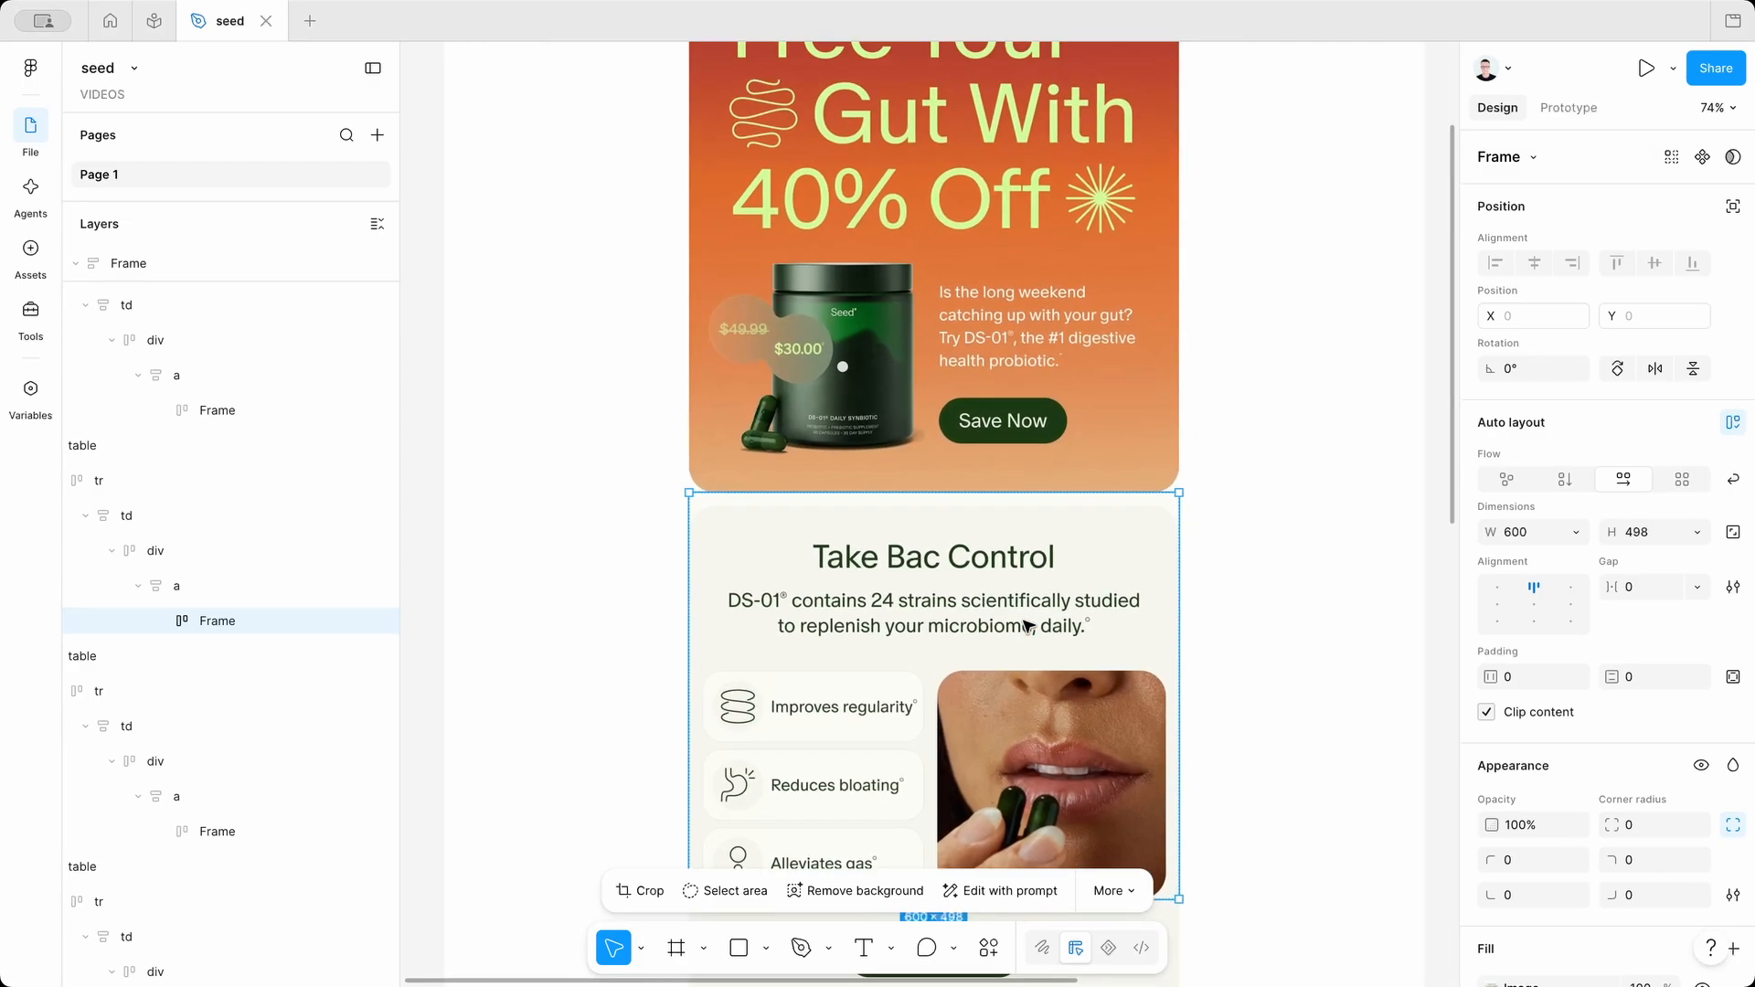
pyautogui.hscroll(2, 1026, 625)
pyautogui.keyDown('ctrl'); pyautogui.scroll(-1, 975, 620); pyautogui.keyUp('ctrl')
pyautogui.scroll(-4, 976, 621)
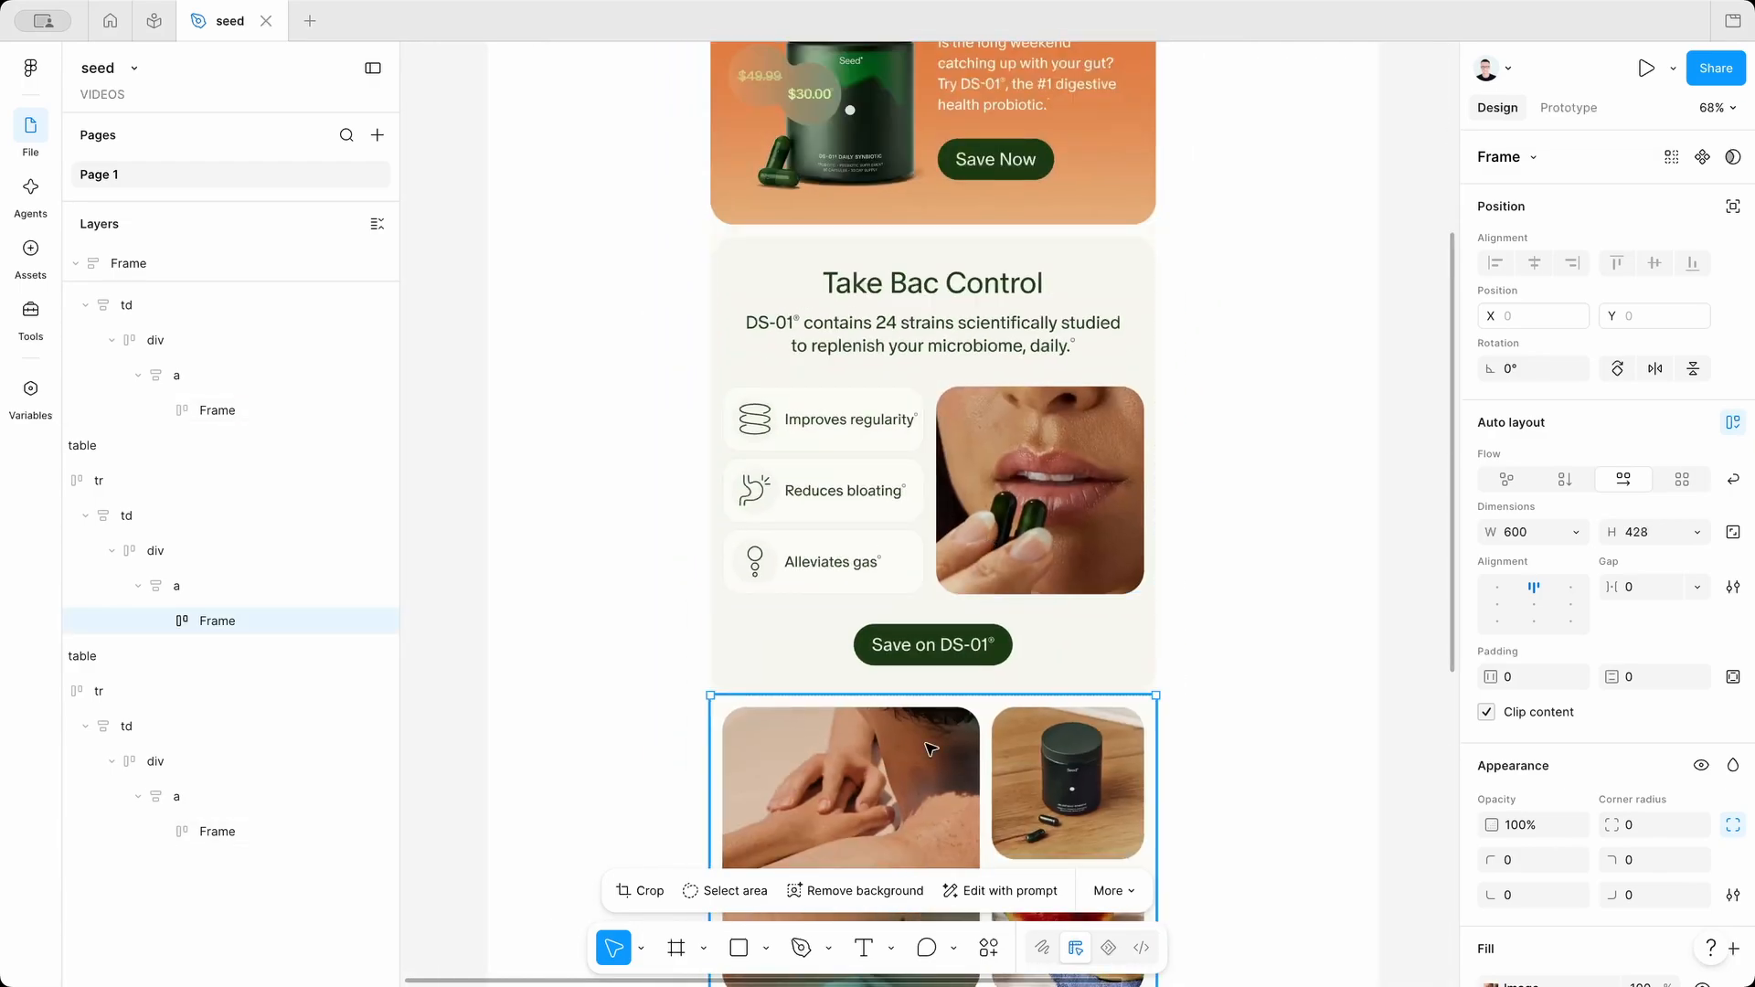
pyautogui.click(975, 626)
pyautogui.keyDown('ctrl'); pyautogui.scroll(-3, 982, 640); pyautogui.keyUp('ctrl')
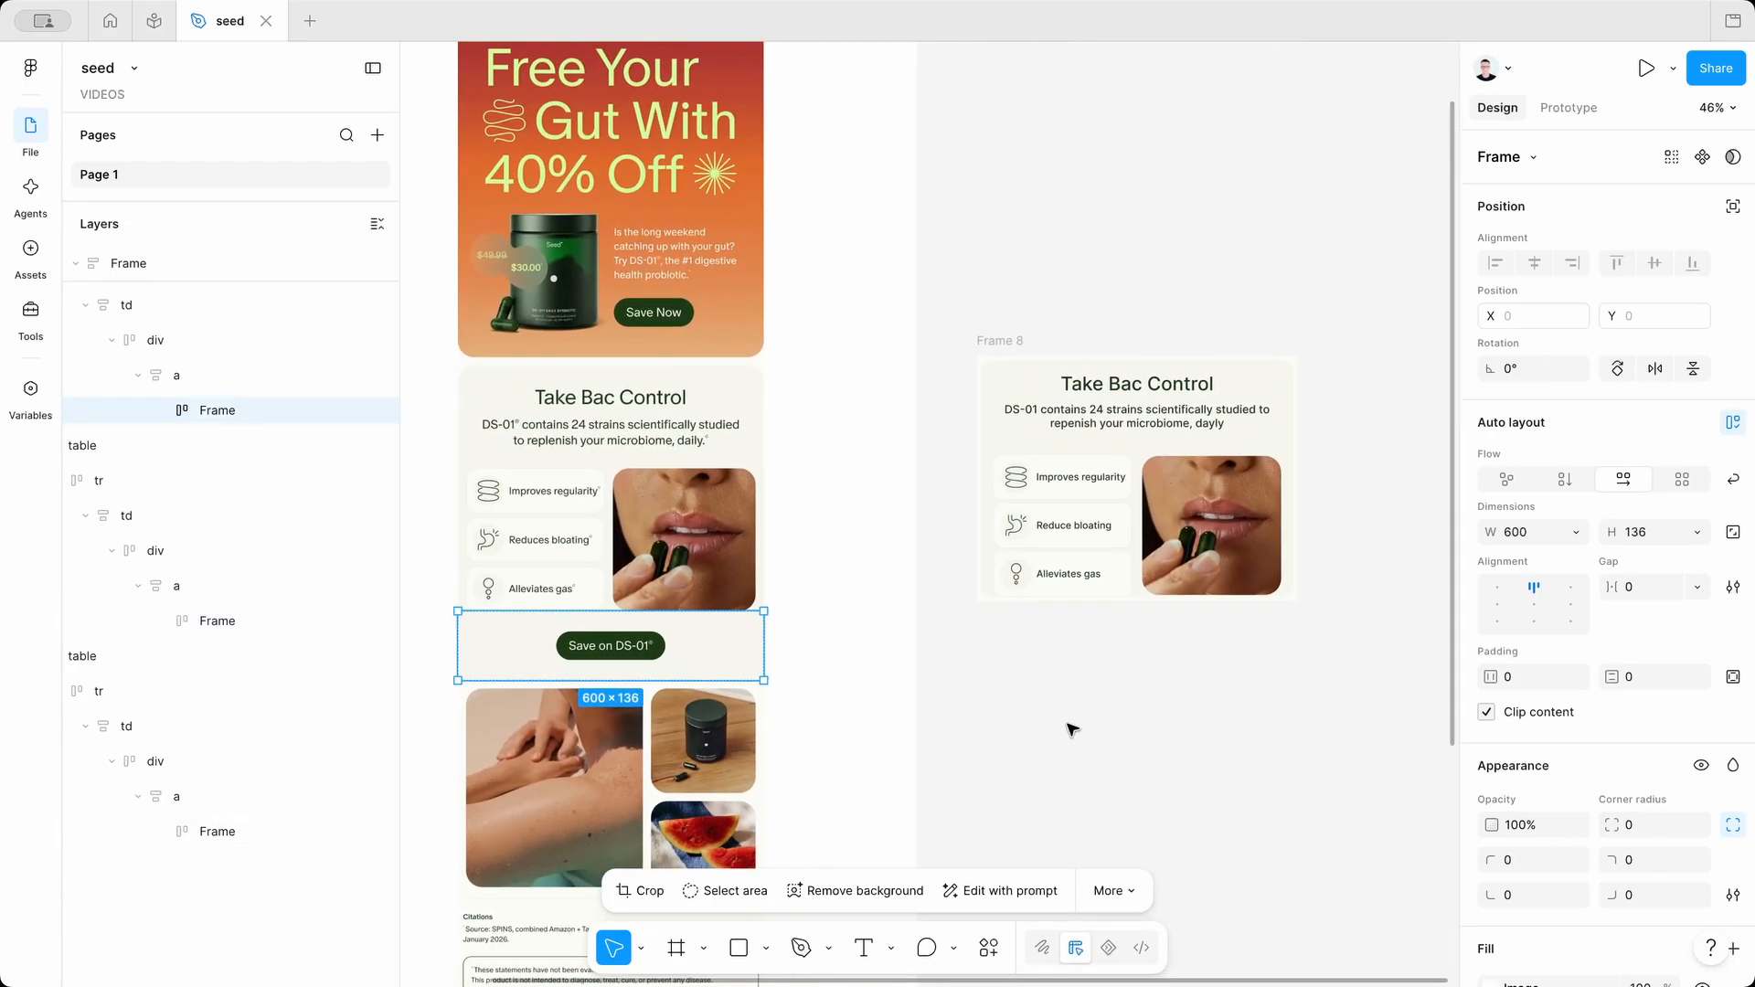
pyautogui.click(1069, 728)
# Duplicate the first card's "Improves regularity" label and its icon onto the empty canvas beside Frame 8.
pyautogui.hscroll(3, 1070, 728)
pyautogui.scroll(1, 1070, 728)
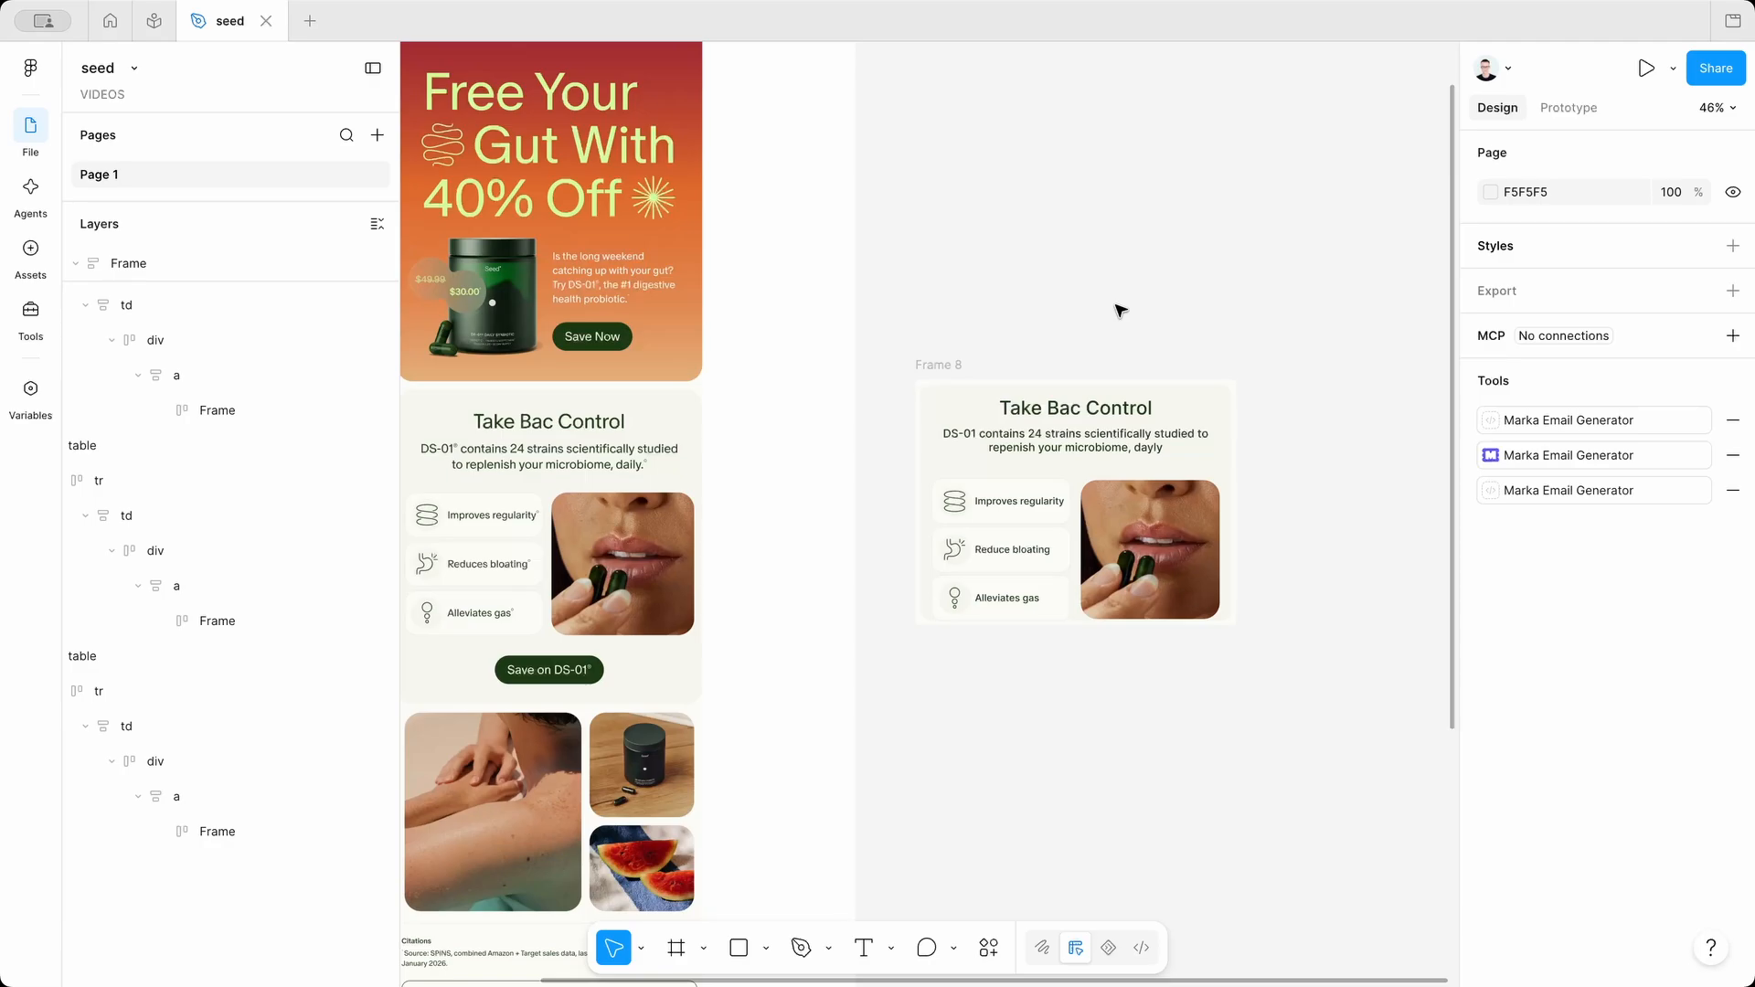
pyautogui.hscroll(3, 1120, 311)
pyautogui.scroll(3, 1120, 310)
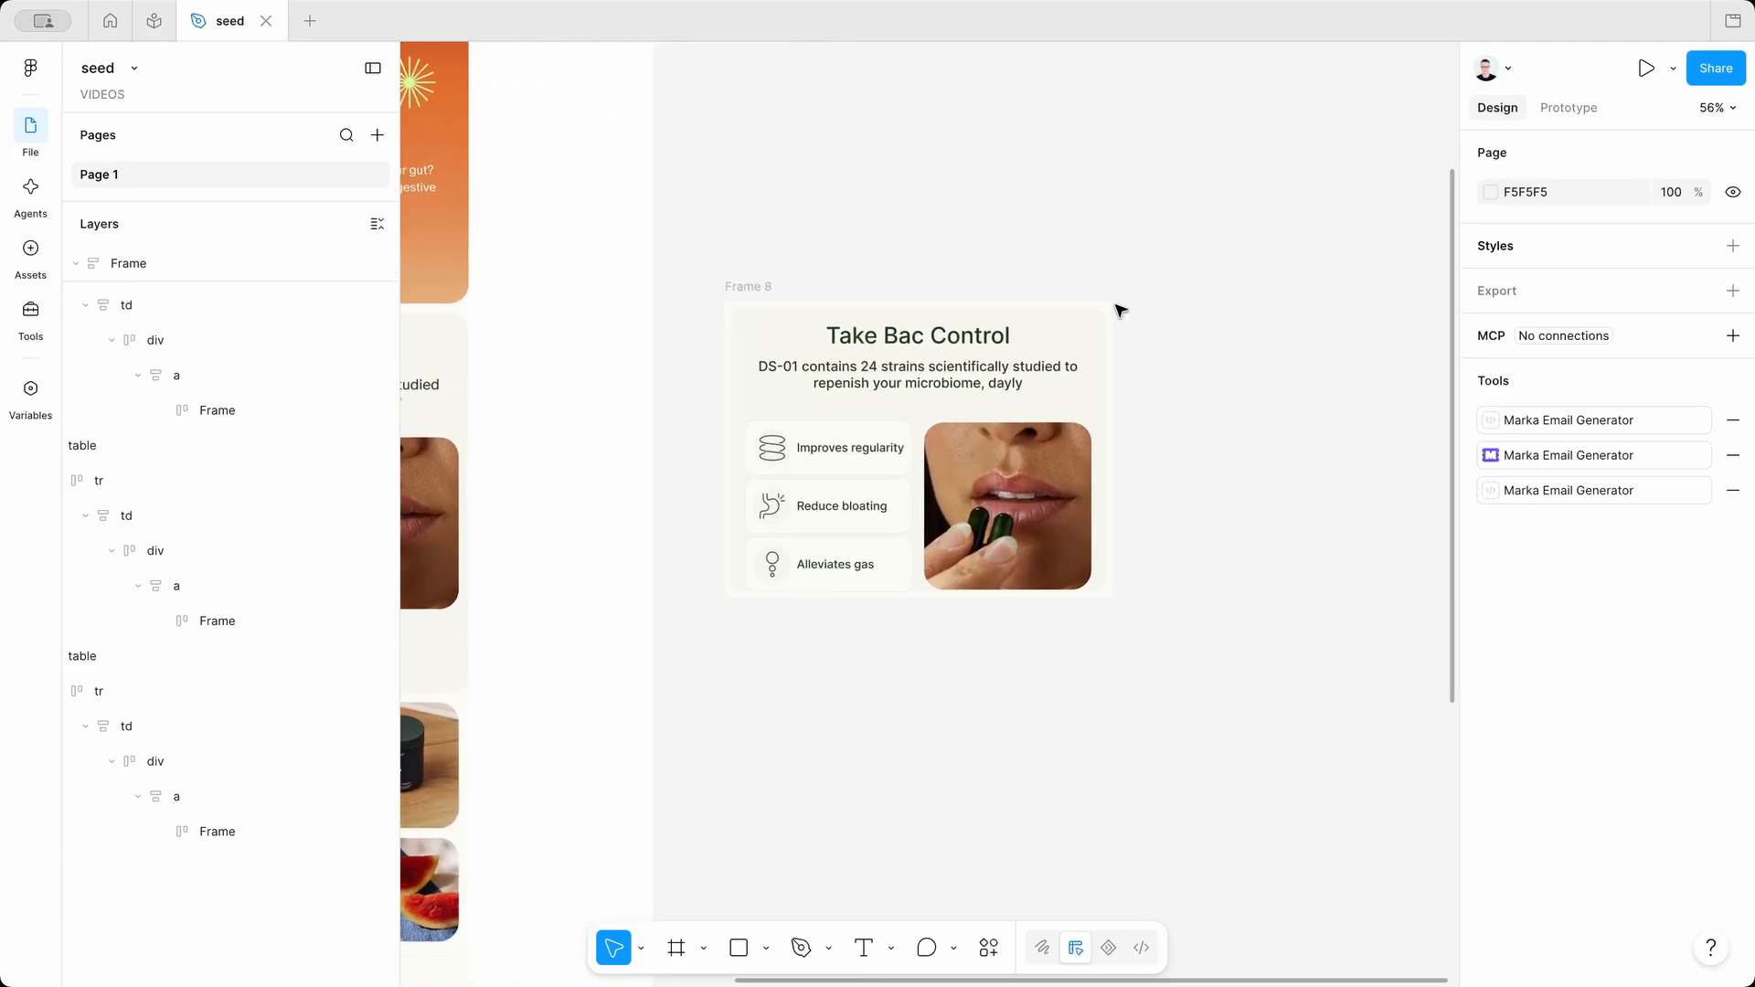
pyautogui.hscroll(2, 1120, 311)
pyautogui.hscroll(-2, 1119, 311)
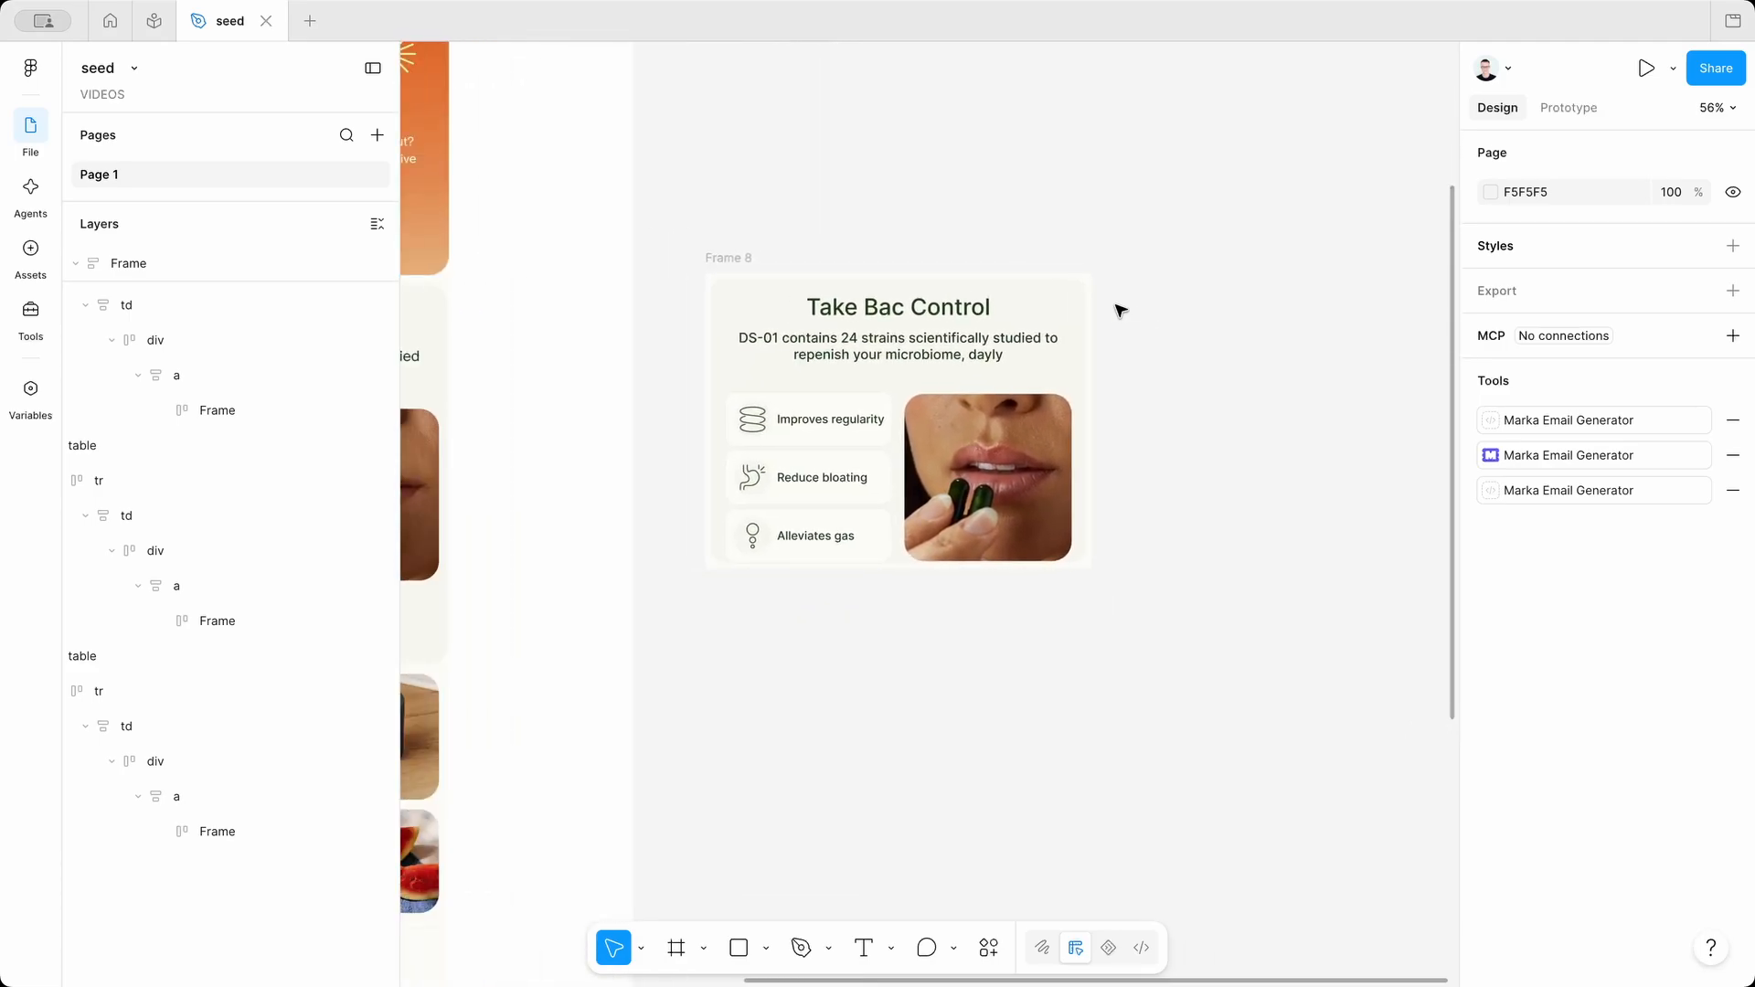
pyautogui.scroll(3, 1120, 311)
pyautogui.hscroll(2, 941, 507)
pyautogui.scroll(2, 941, 507)
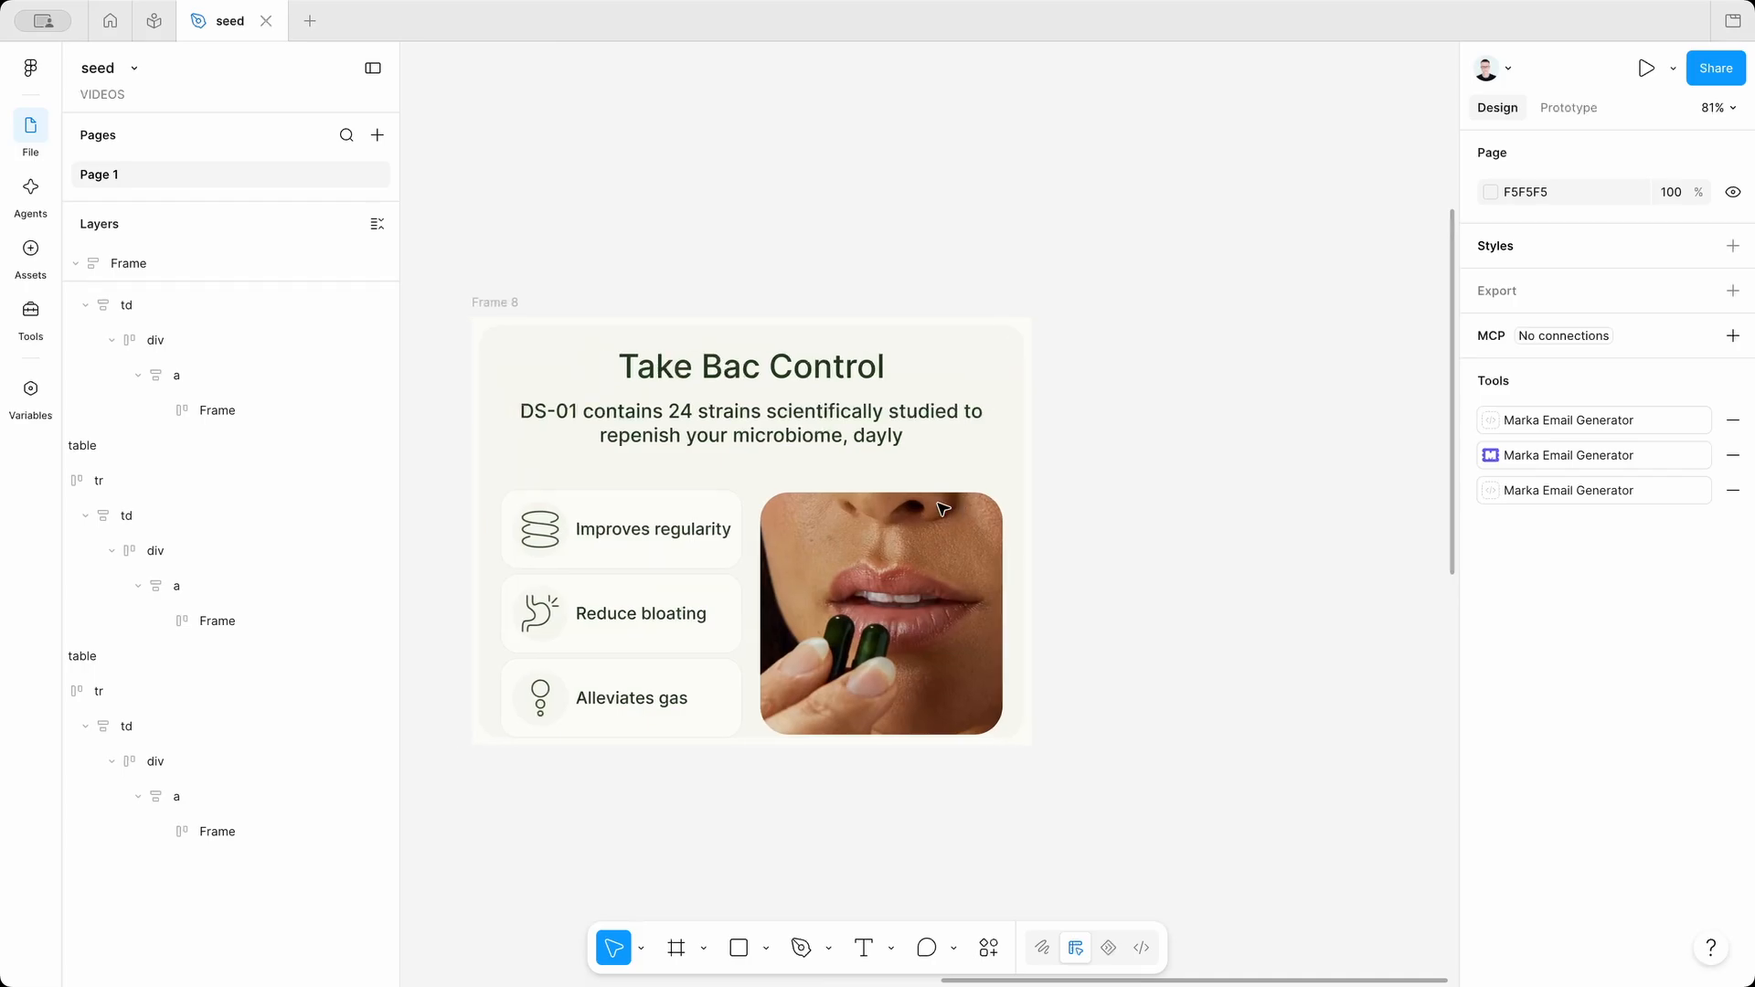
pyautogui.click(658, 539)
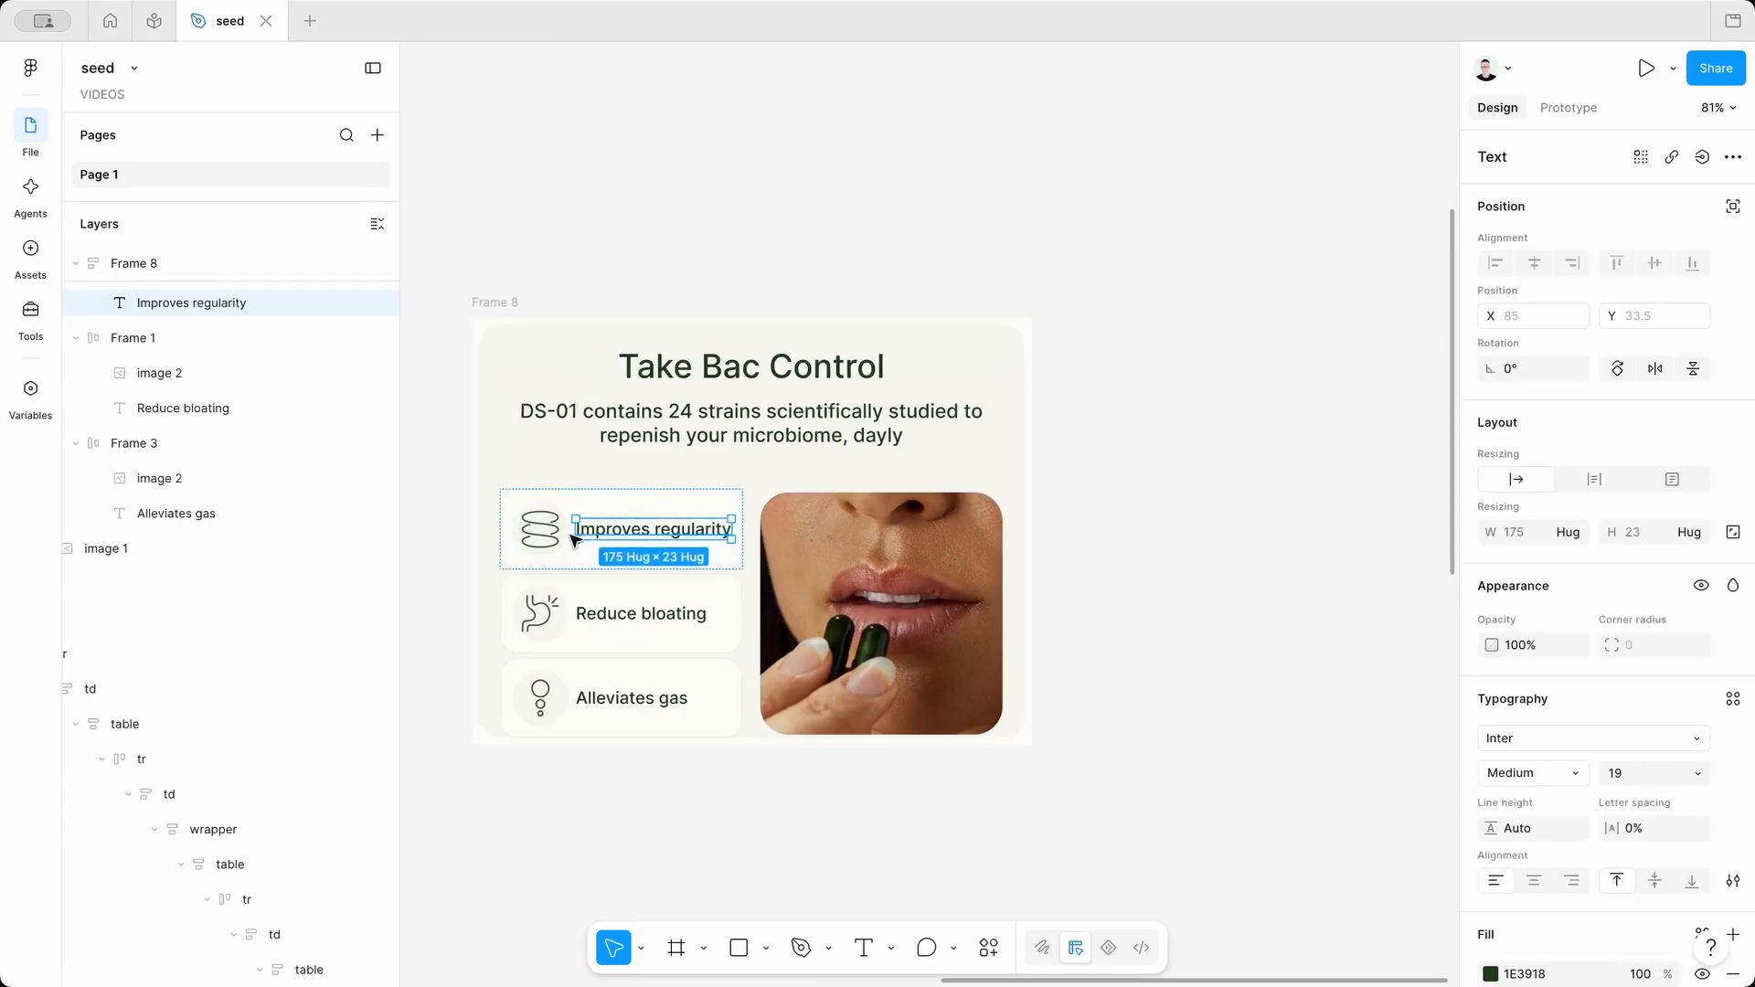
pyautogui.keyDown('shift'); pyautogui.click(540, 530); pyautogui.keyUp('shift')
pyautogui.moveTo(575, 545); pyautogui.dragTo(1346, 541)
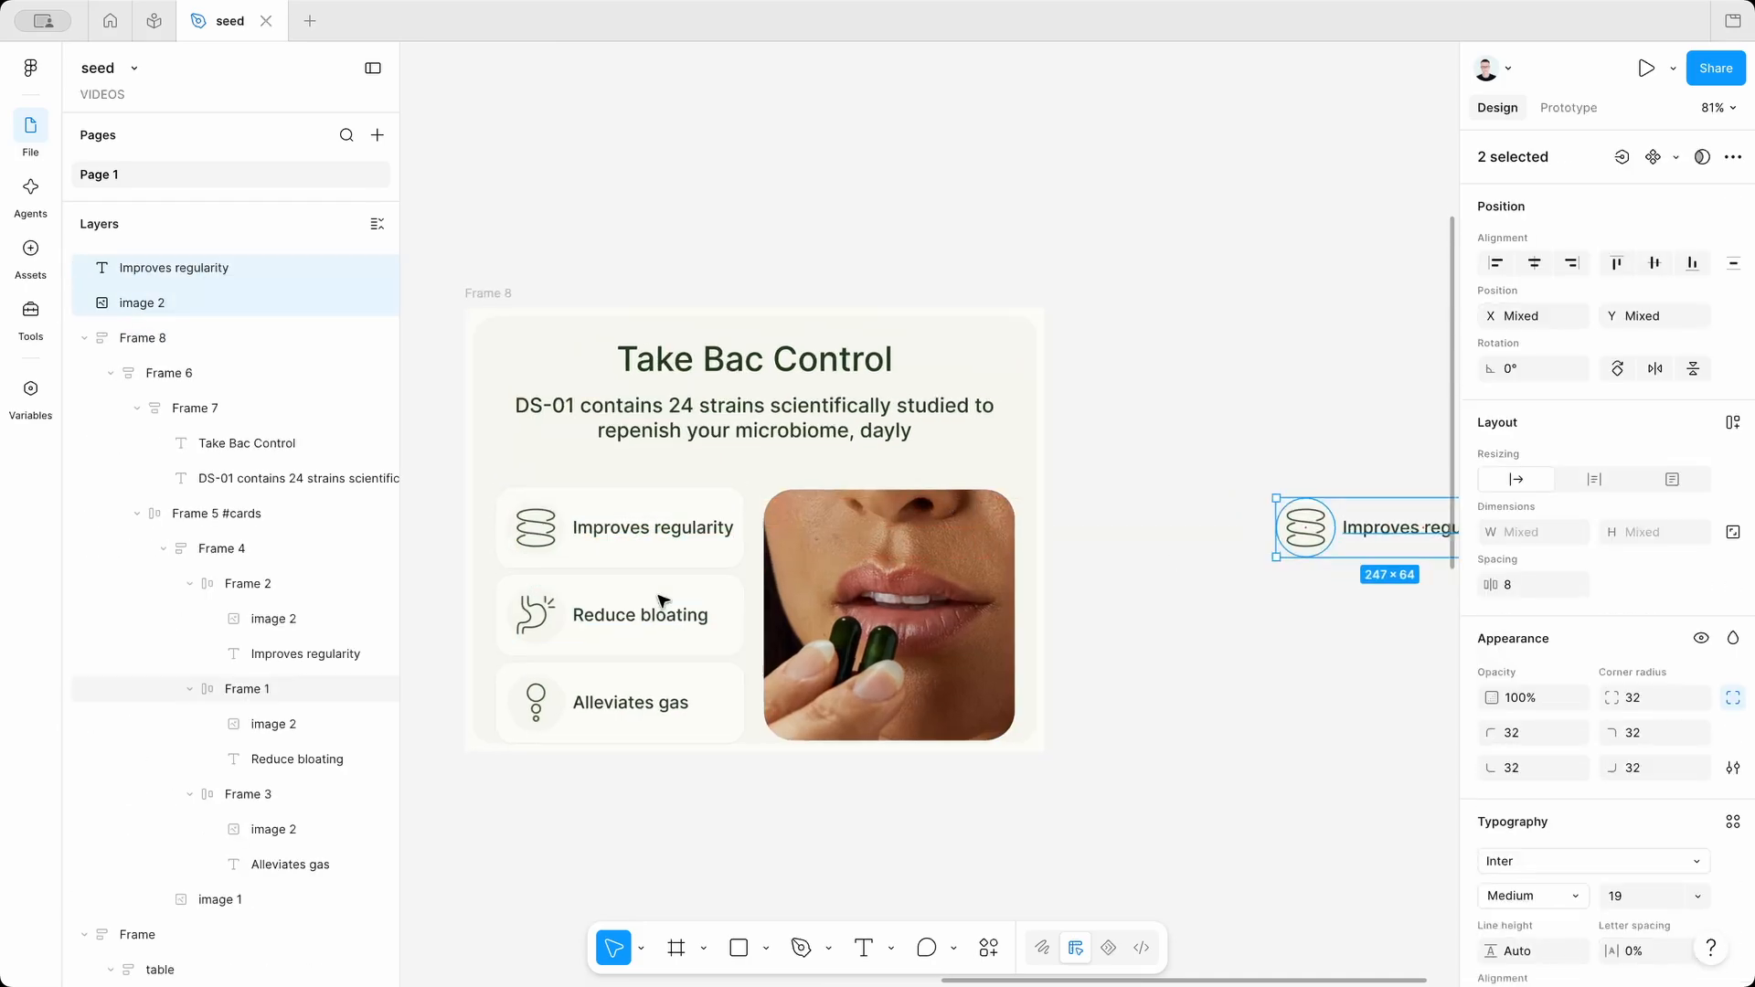
# Inspect the layout of the original "Improves regularity" card, its icon and its label in Frame 8.
pyautogui.scroll(4, 662, 600)
pyautogui.hscroll(-2, 661, 600)
pyautogui.keyDown('super'); pyautogui.click(784, 488); pyautogui.keyUp('super')
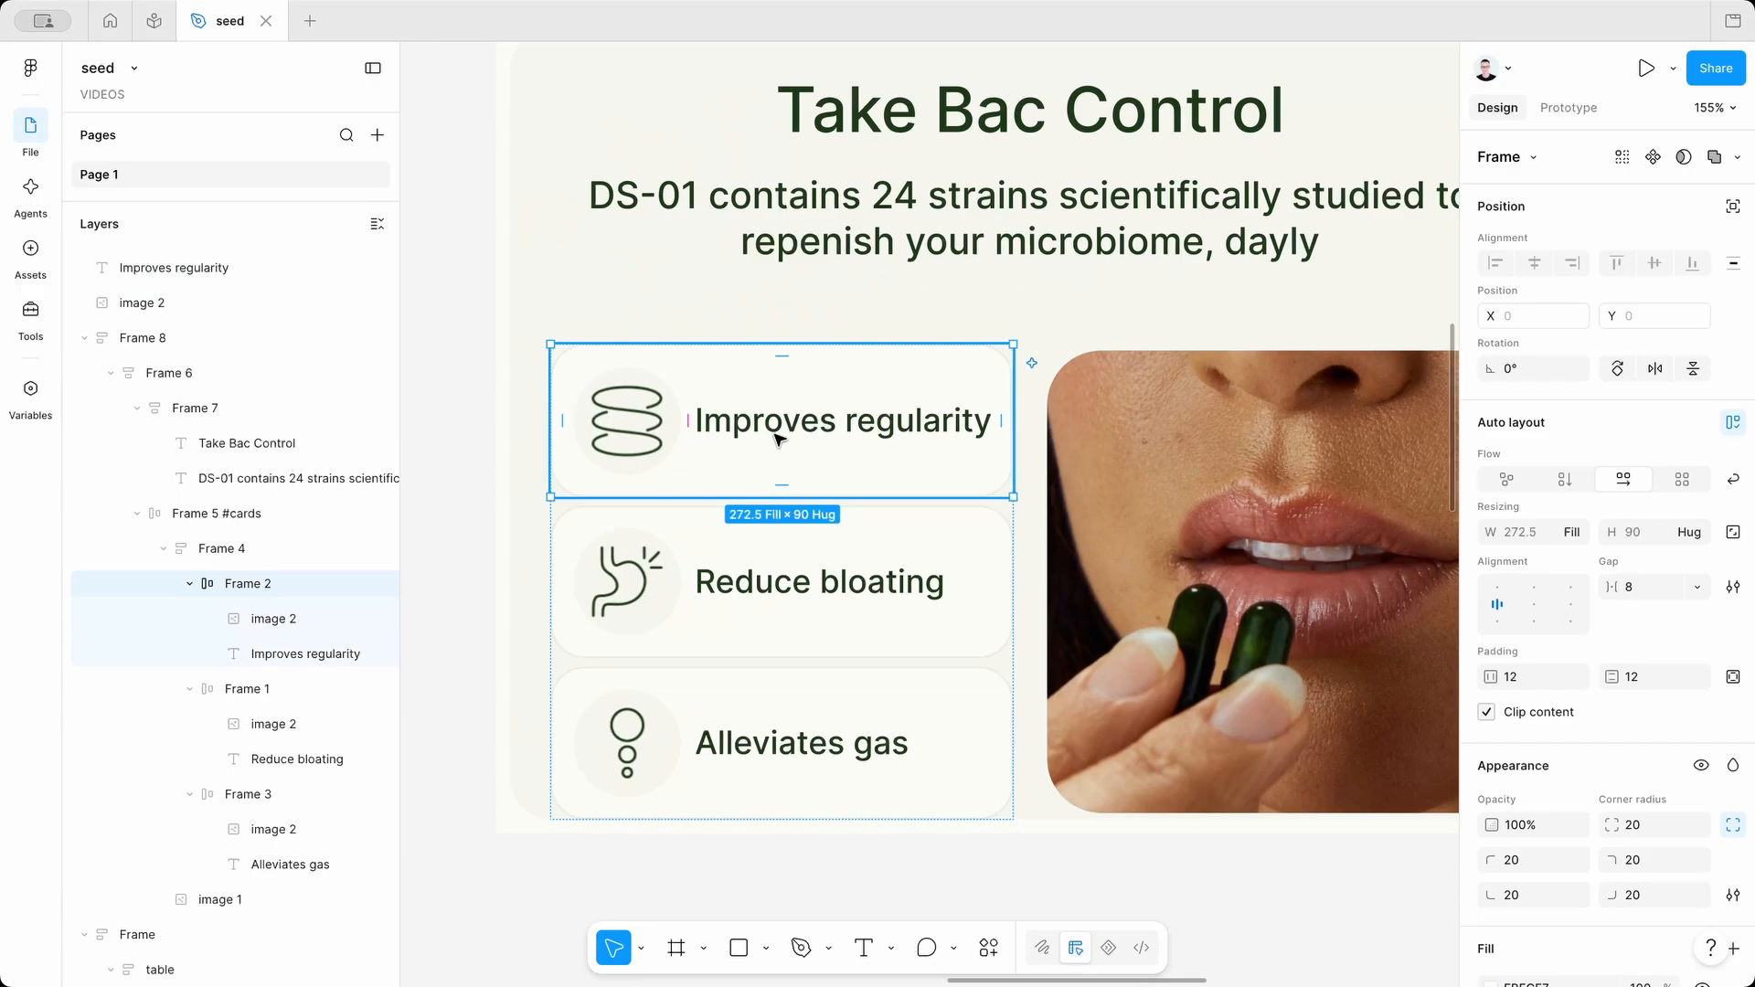
pyautogui.keyDown('super'); pyautogui.click(648, 423); pyautogui.keyUp('super')
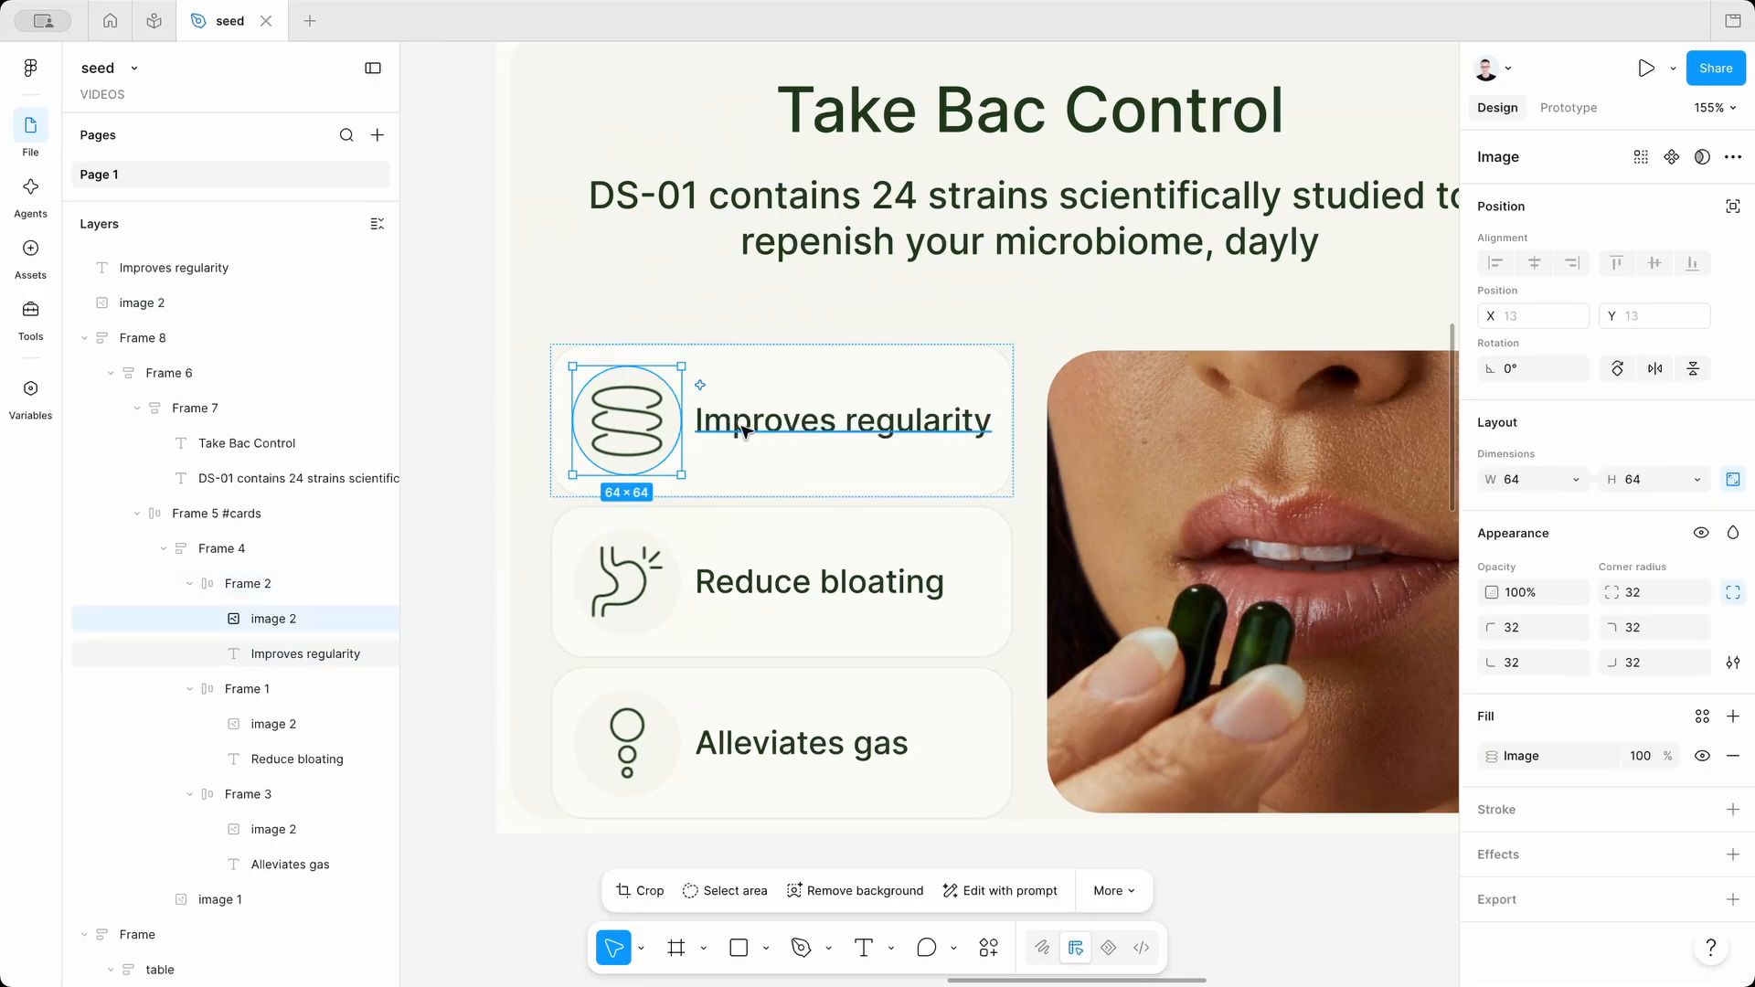
pyautogui.click(809, 430)
# Space the copied label 13 px from its icon and wrap both in a horizontal auto layout frame.
pyautogui.hscroll(1, 810, 432)
pyautogui.scroll(-3, 809, 430)
pyautogui.hscroll(5, 809, 430)
pyautogui.click(998, 430)
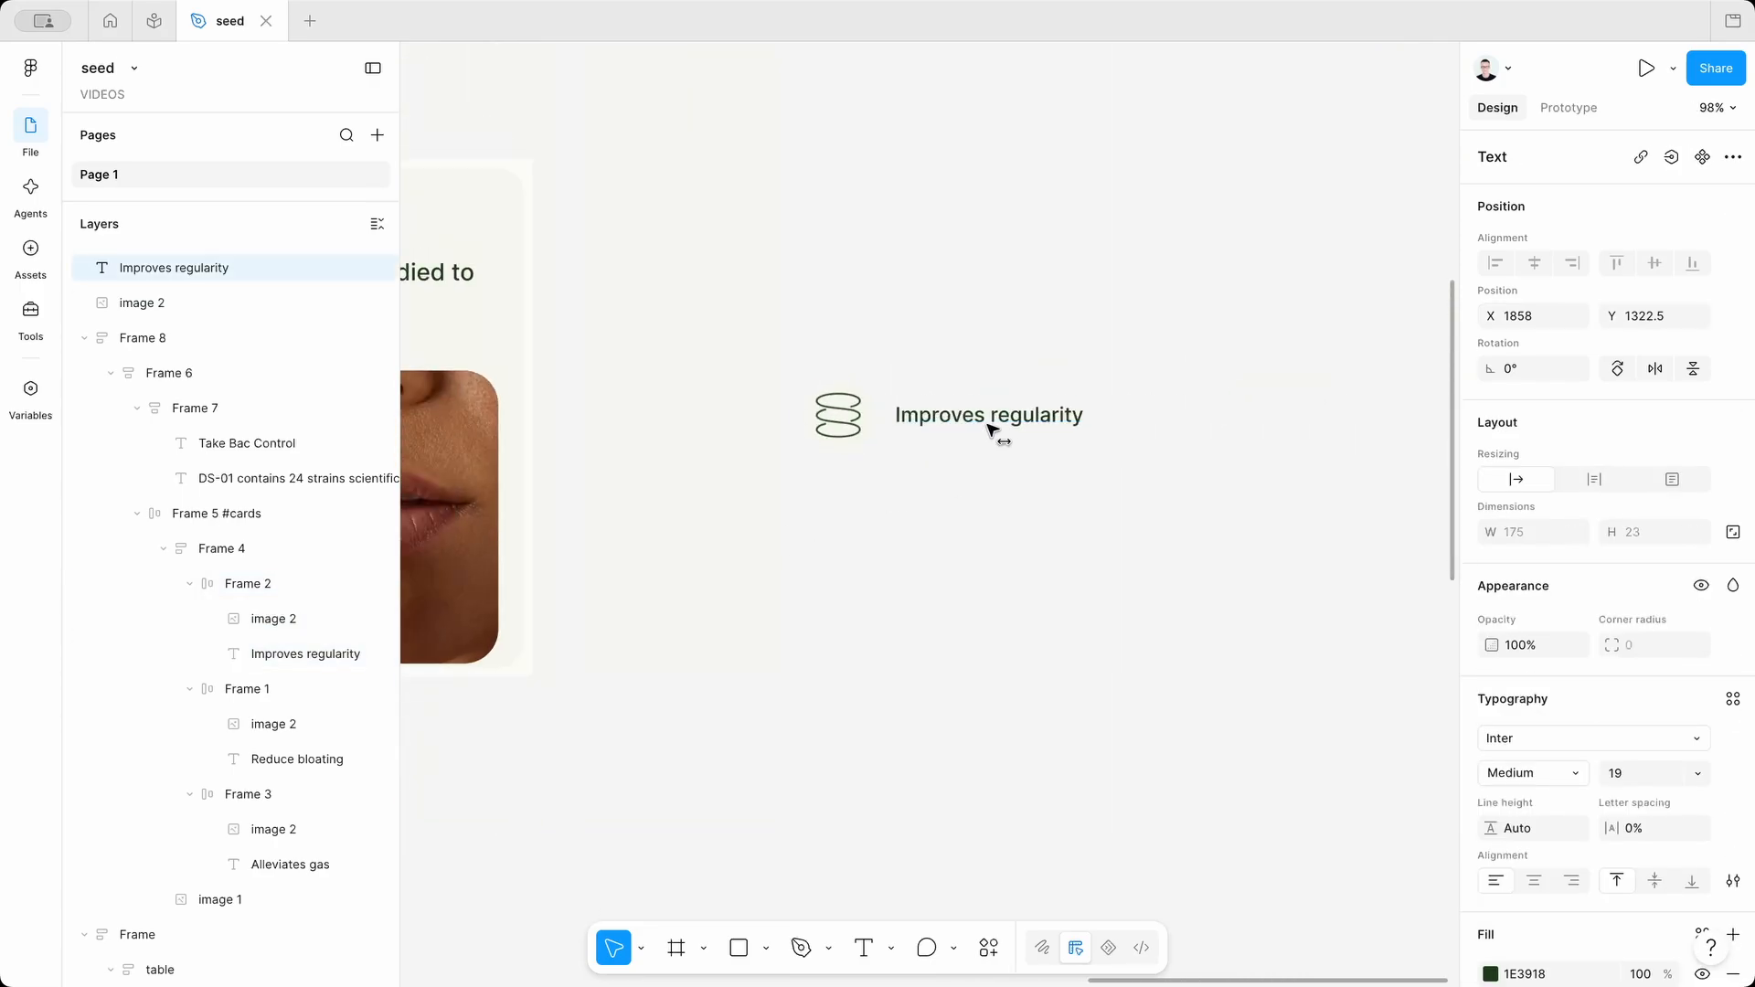
pyautogui.hscroll(-5, 984, 424)
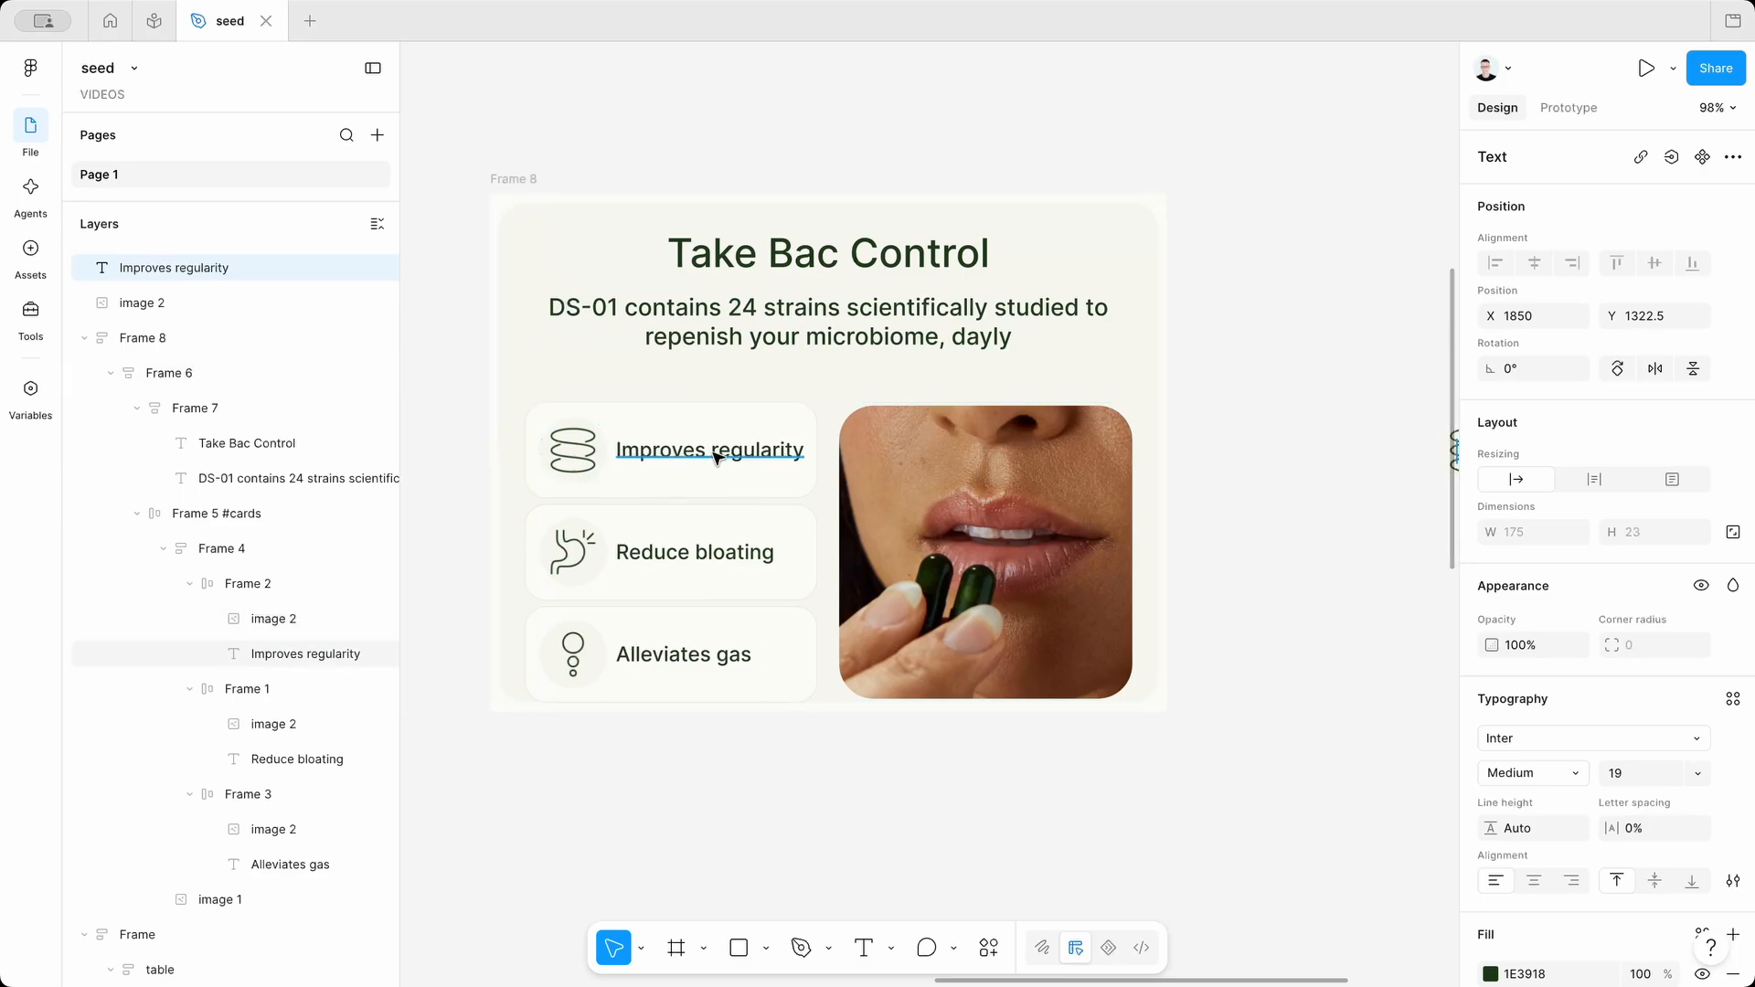
pyautogui.hscroll(5, 929, 579)
pyautogui.moveTo(733, 605); pyautogui.dragTo(1292, 243)
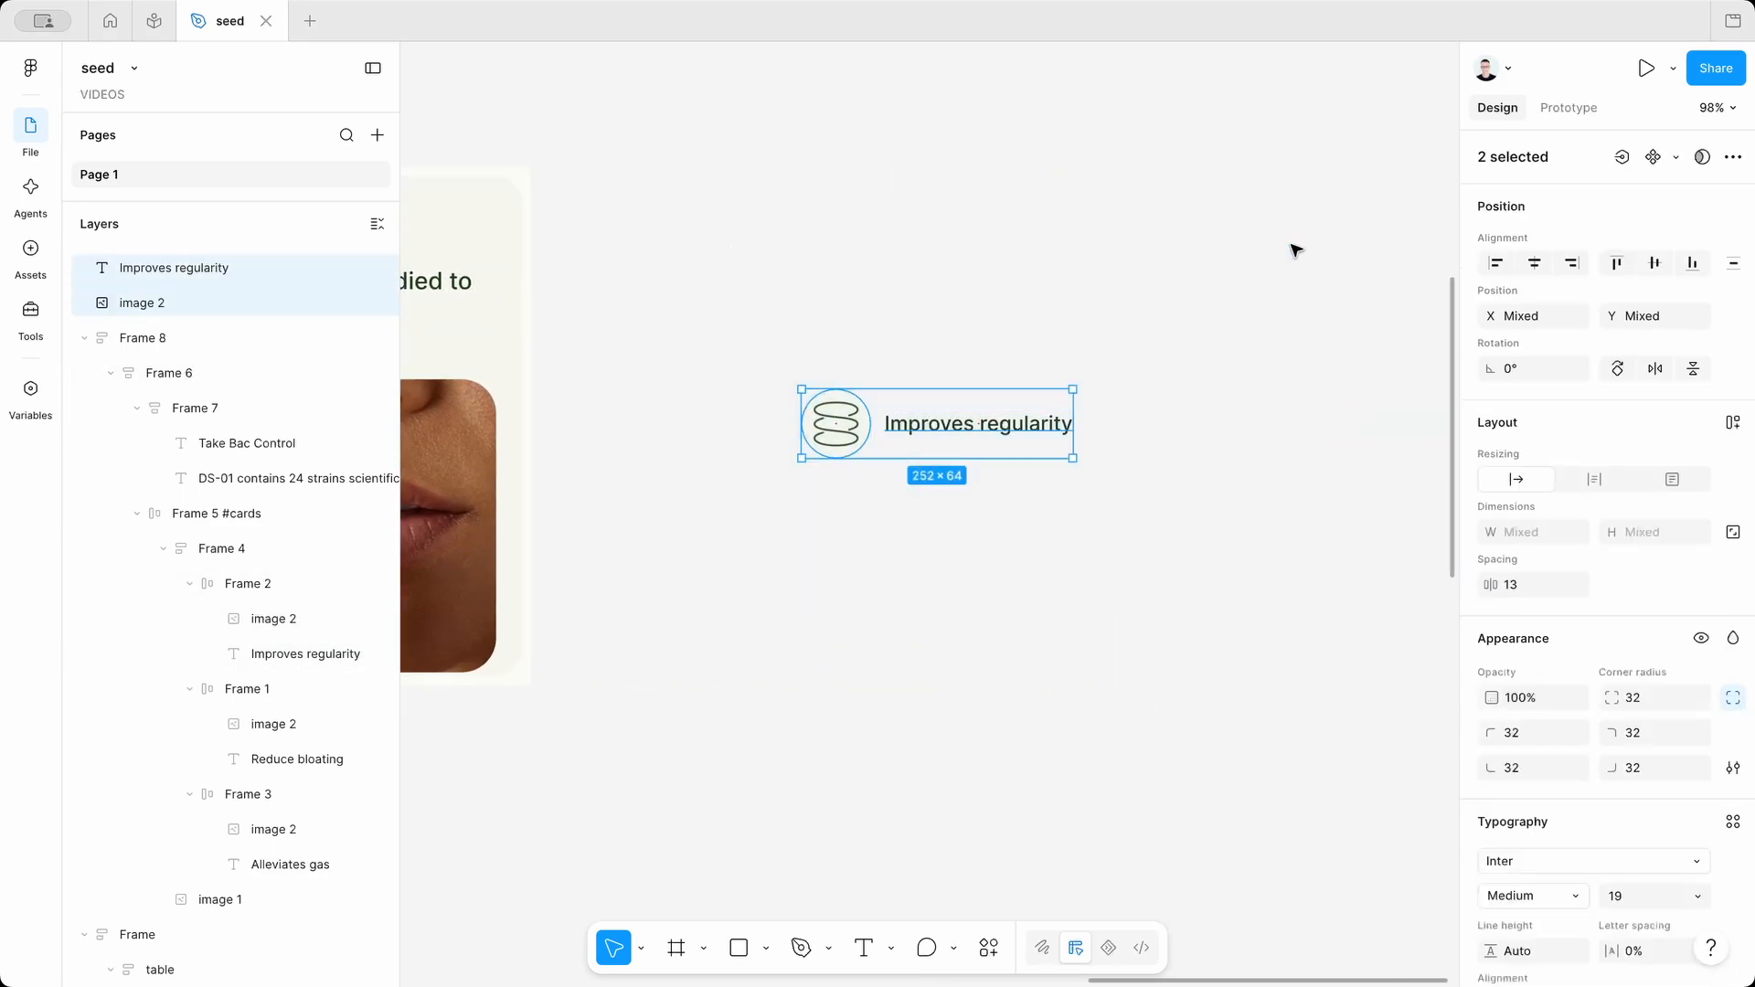
pyautogui.click(1732, 422)
# Add a fill to the new auto layout frame, sampling the original card's background colour FBFCF7.
pyautogui.hscroll(-3, 1000, 553)
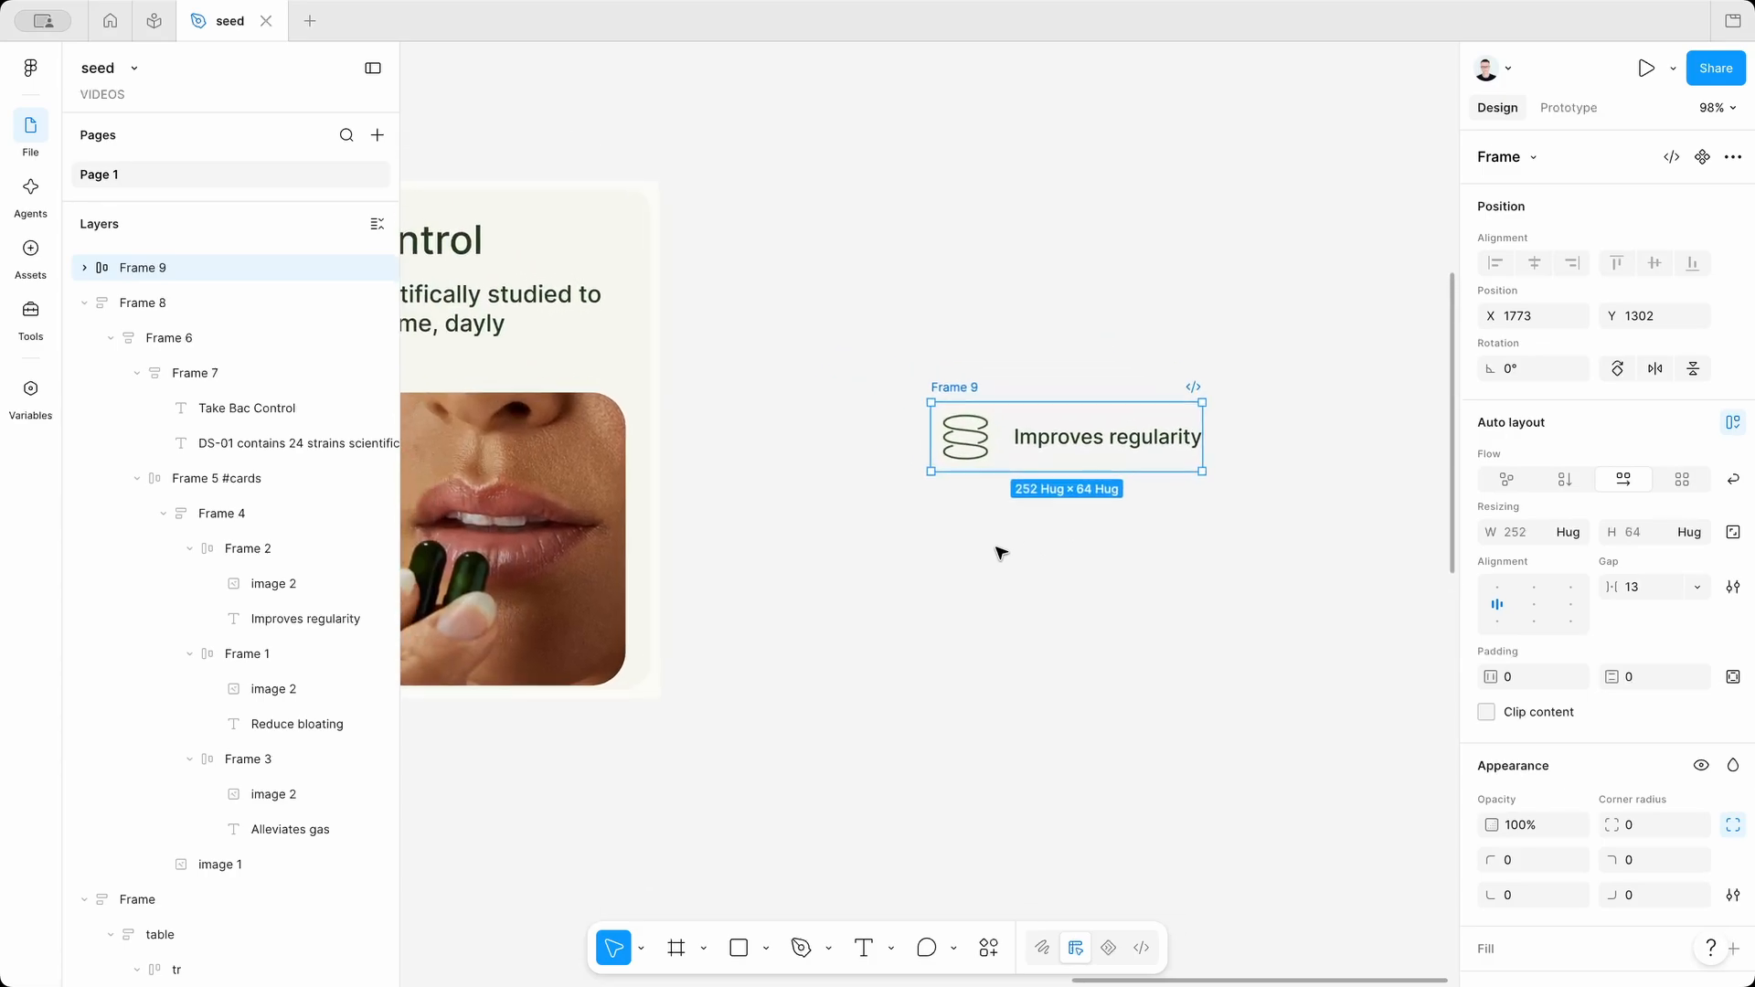
pyautogui.hscroll(-5, 1158, 577)
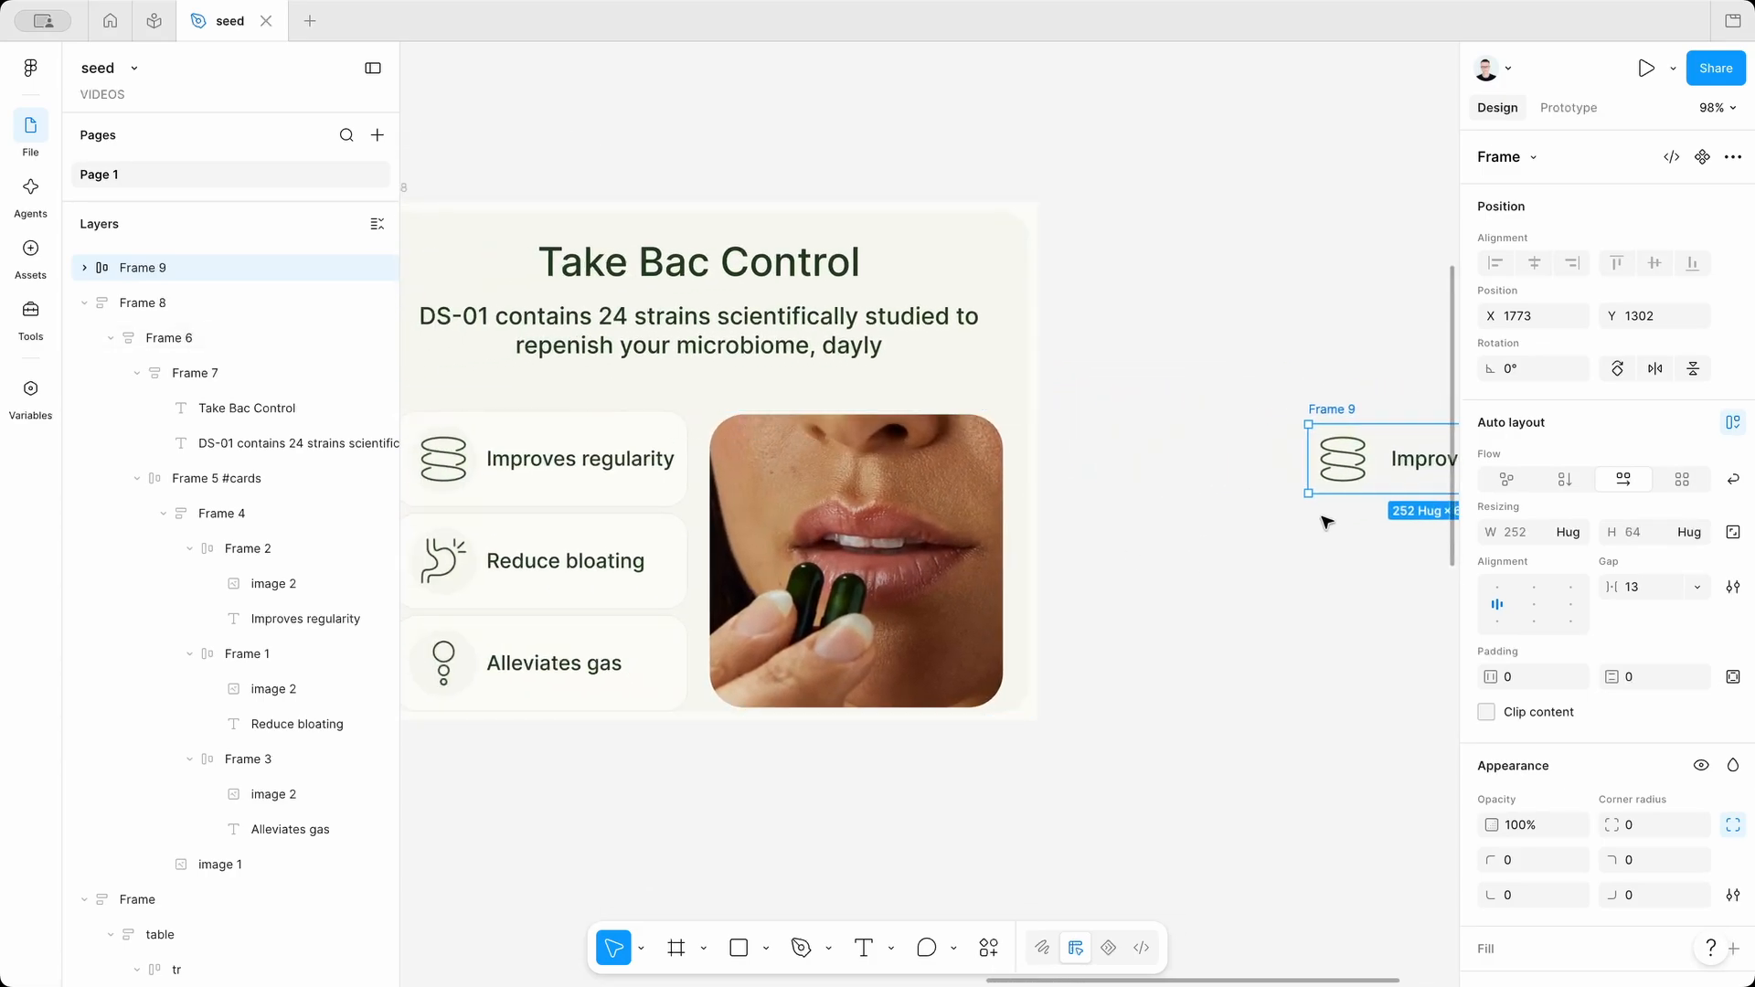
pyautogui.scroll(-4, 1567, 717)
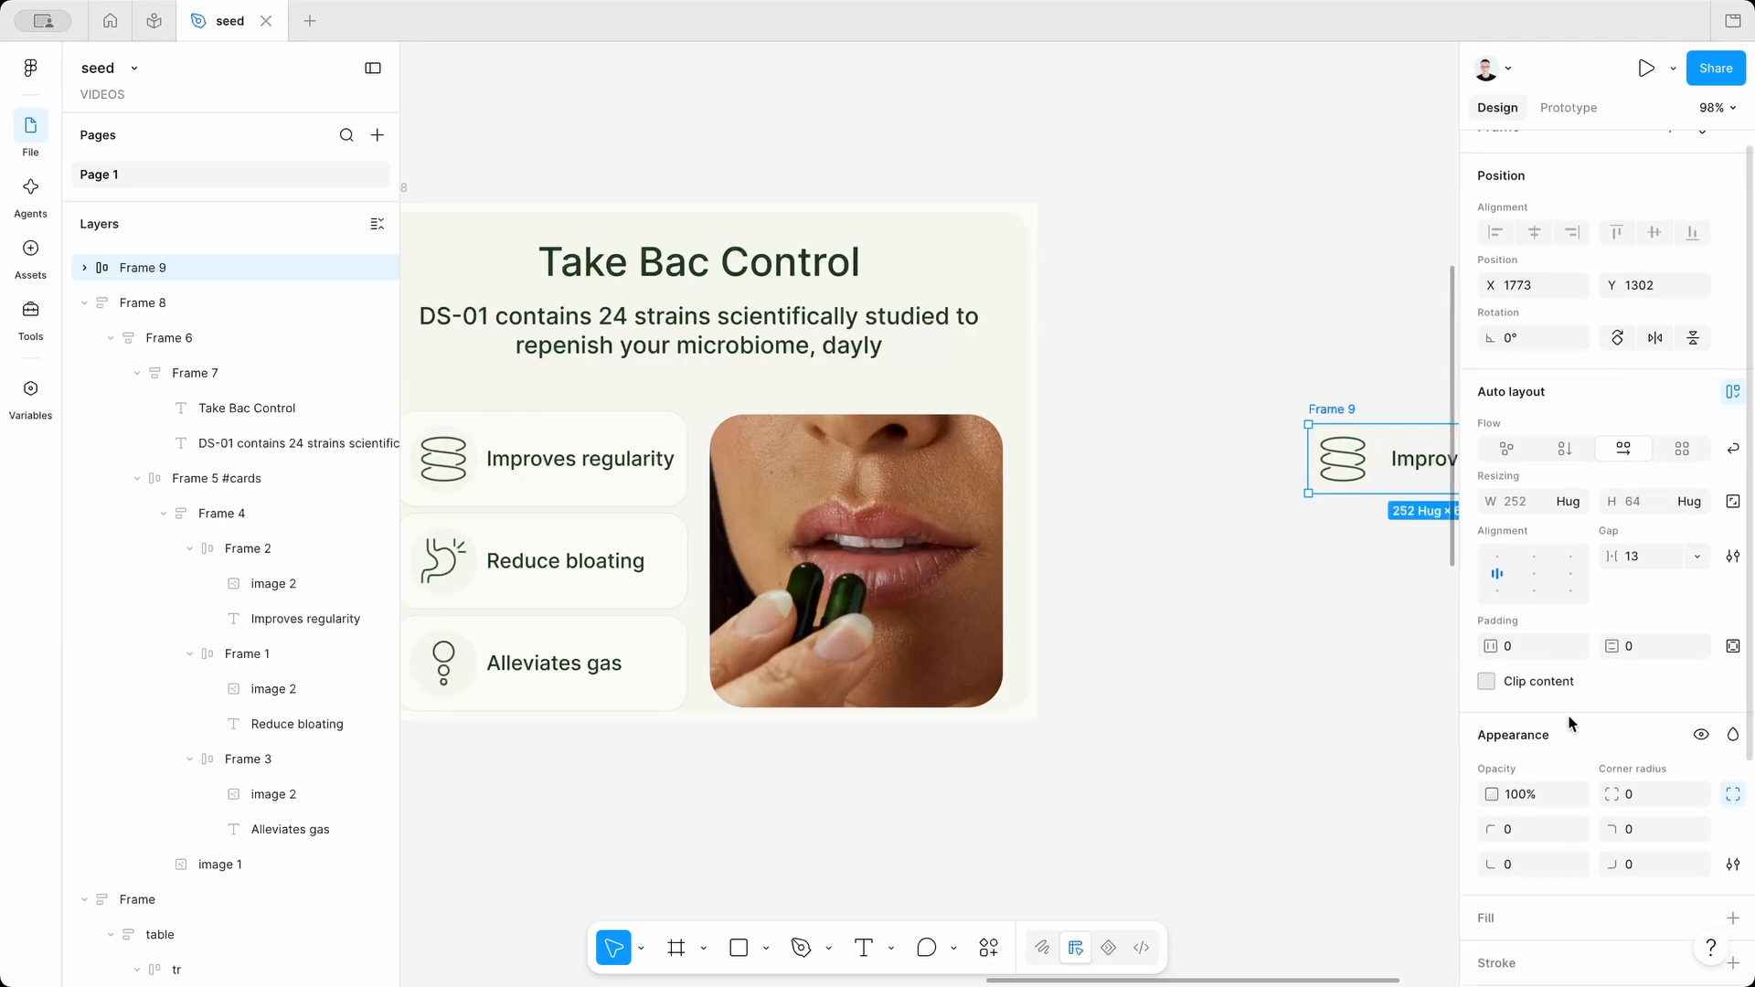
pyautogui.click(1732, 743)
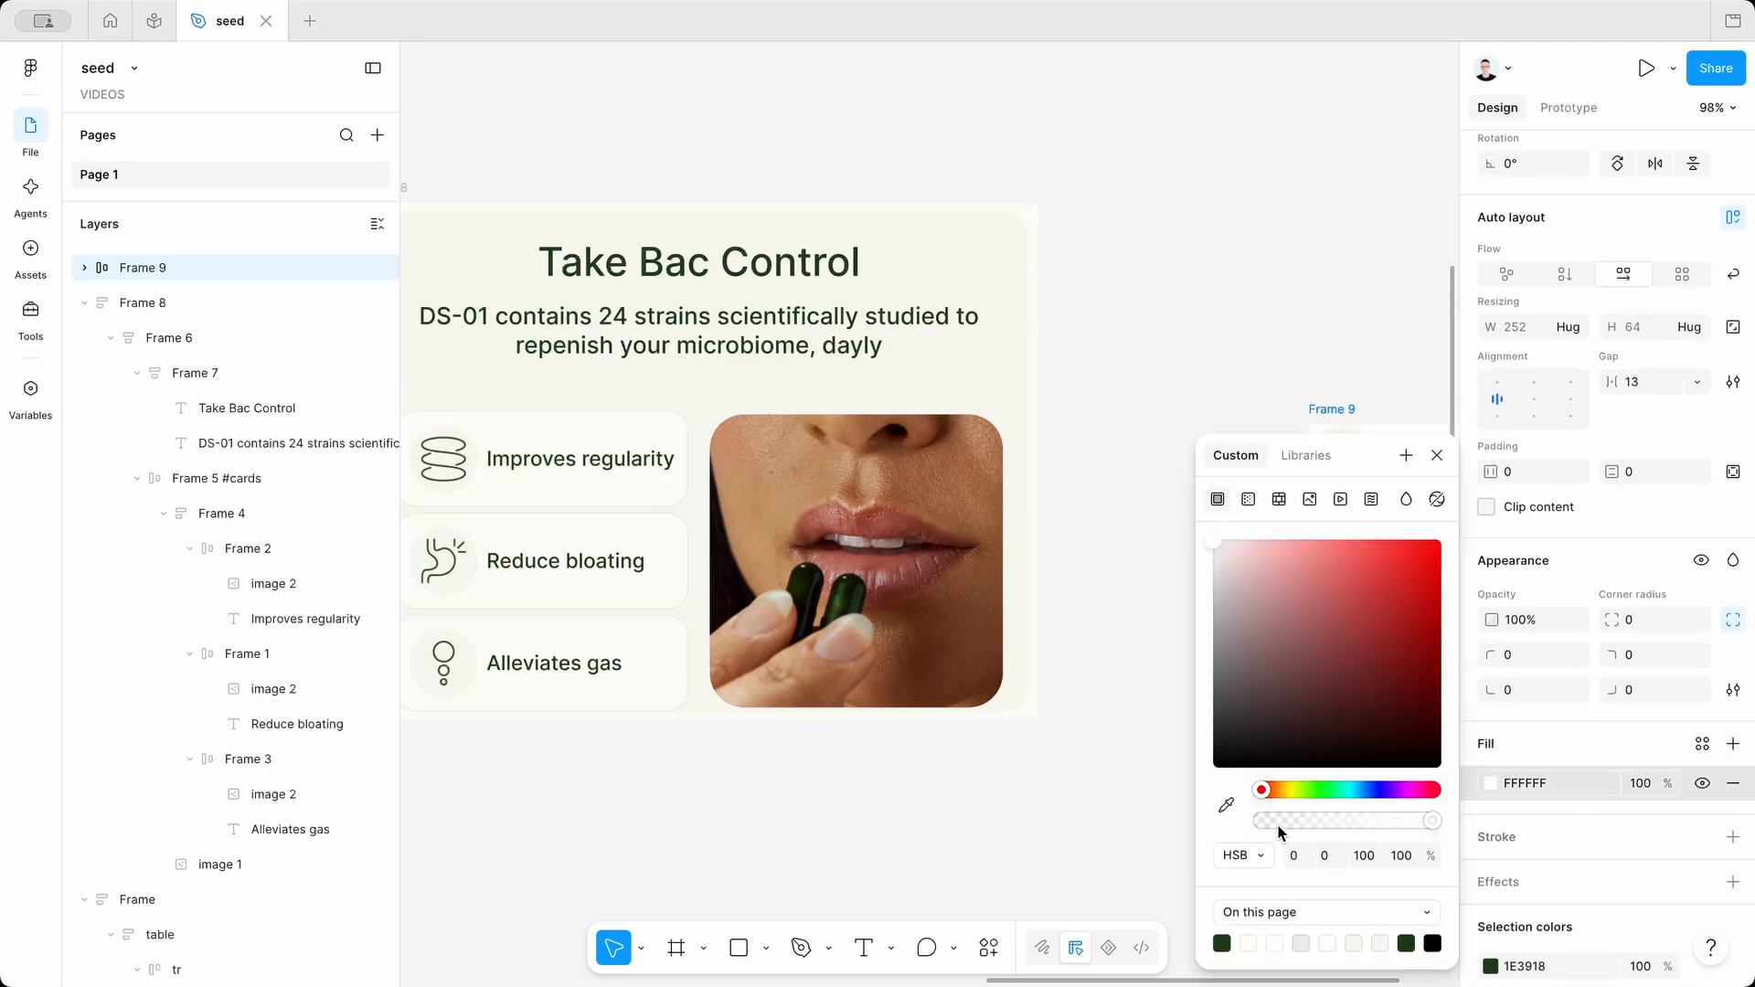
pyautogui.click(1226, 806)
pyautogui.click(671, 482)
pyautogui.click(1177, 323)
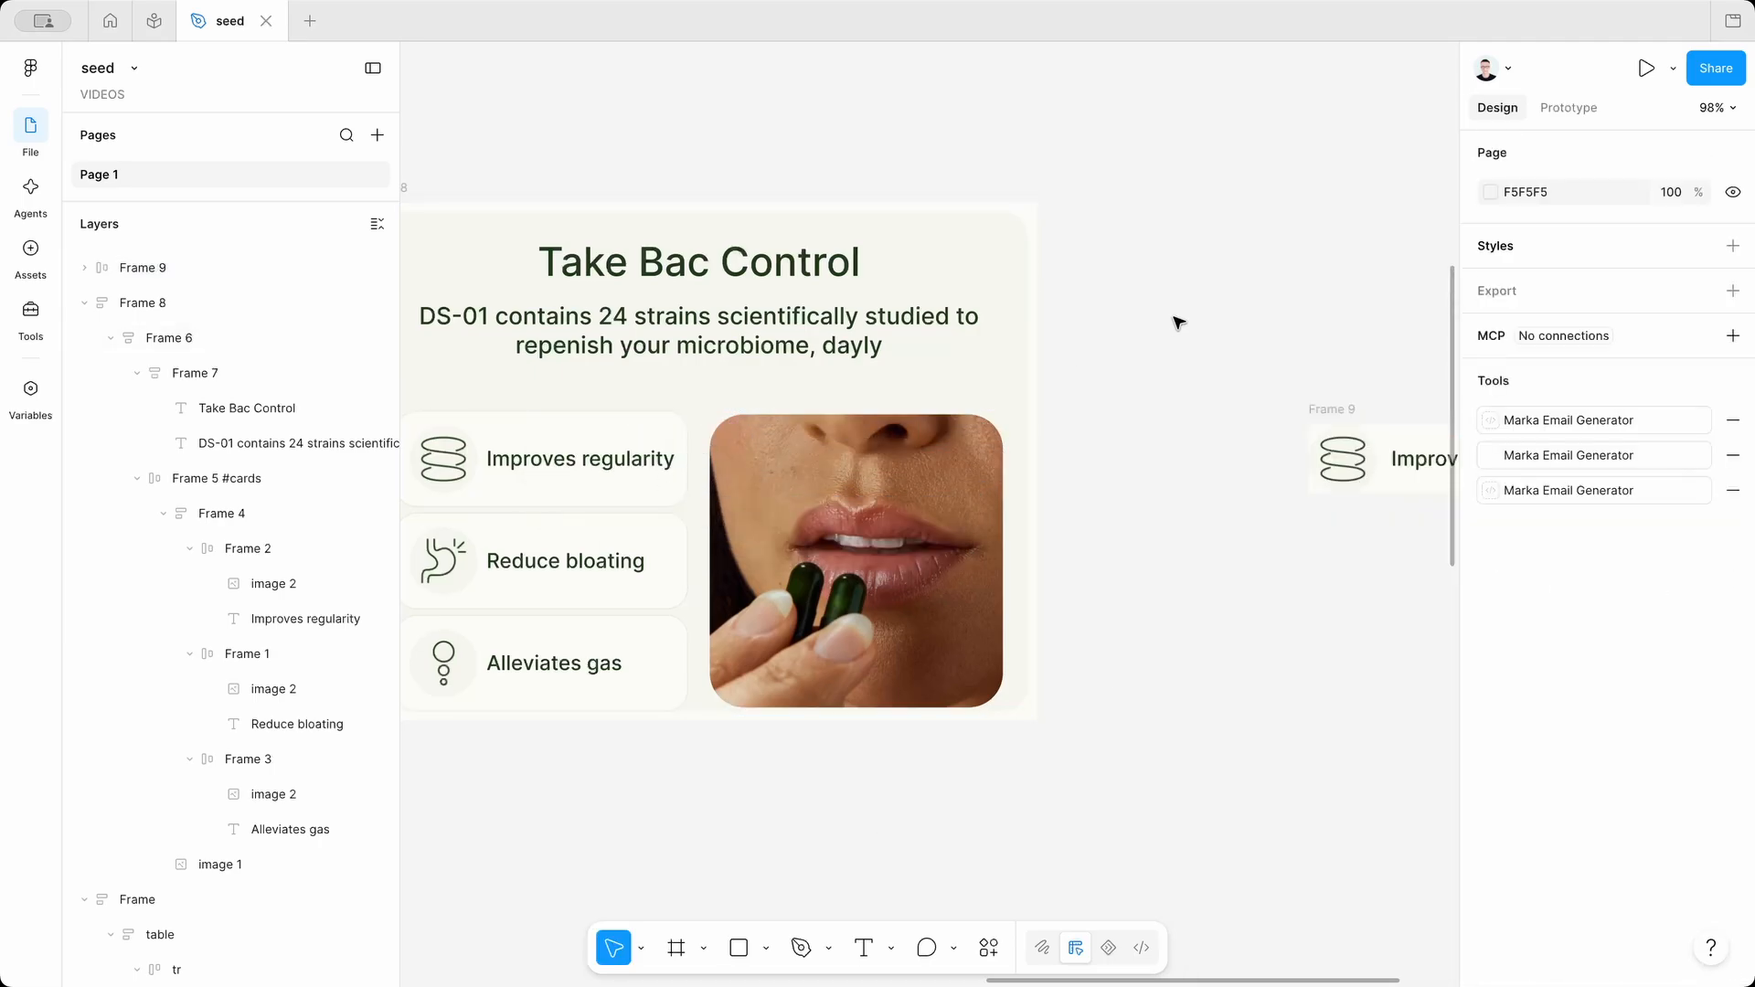
# Set the new card frame's gap and its horizontal and vertical padding to 12, with a corner radius of 24.
pyautogui.hscroll(3, 1176, 322)
pyautogui.click(1166, 423)
pyautogui.hscroll(-2, 1167, 425)
pyautogui.hscroll(2, 1165, 423)
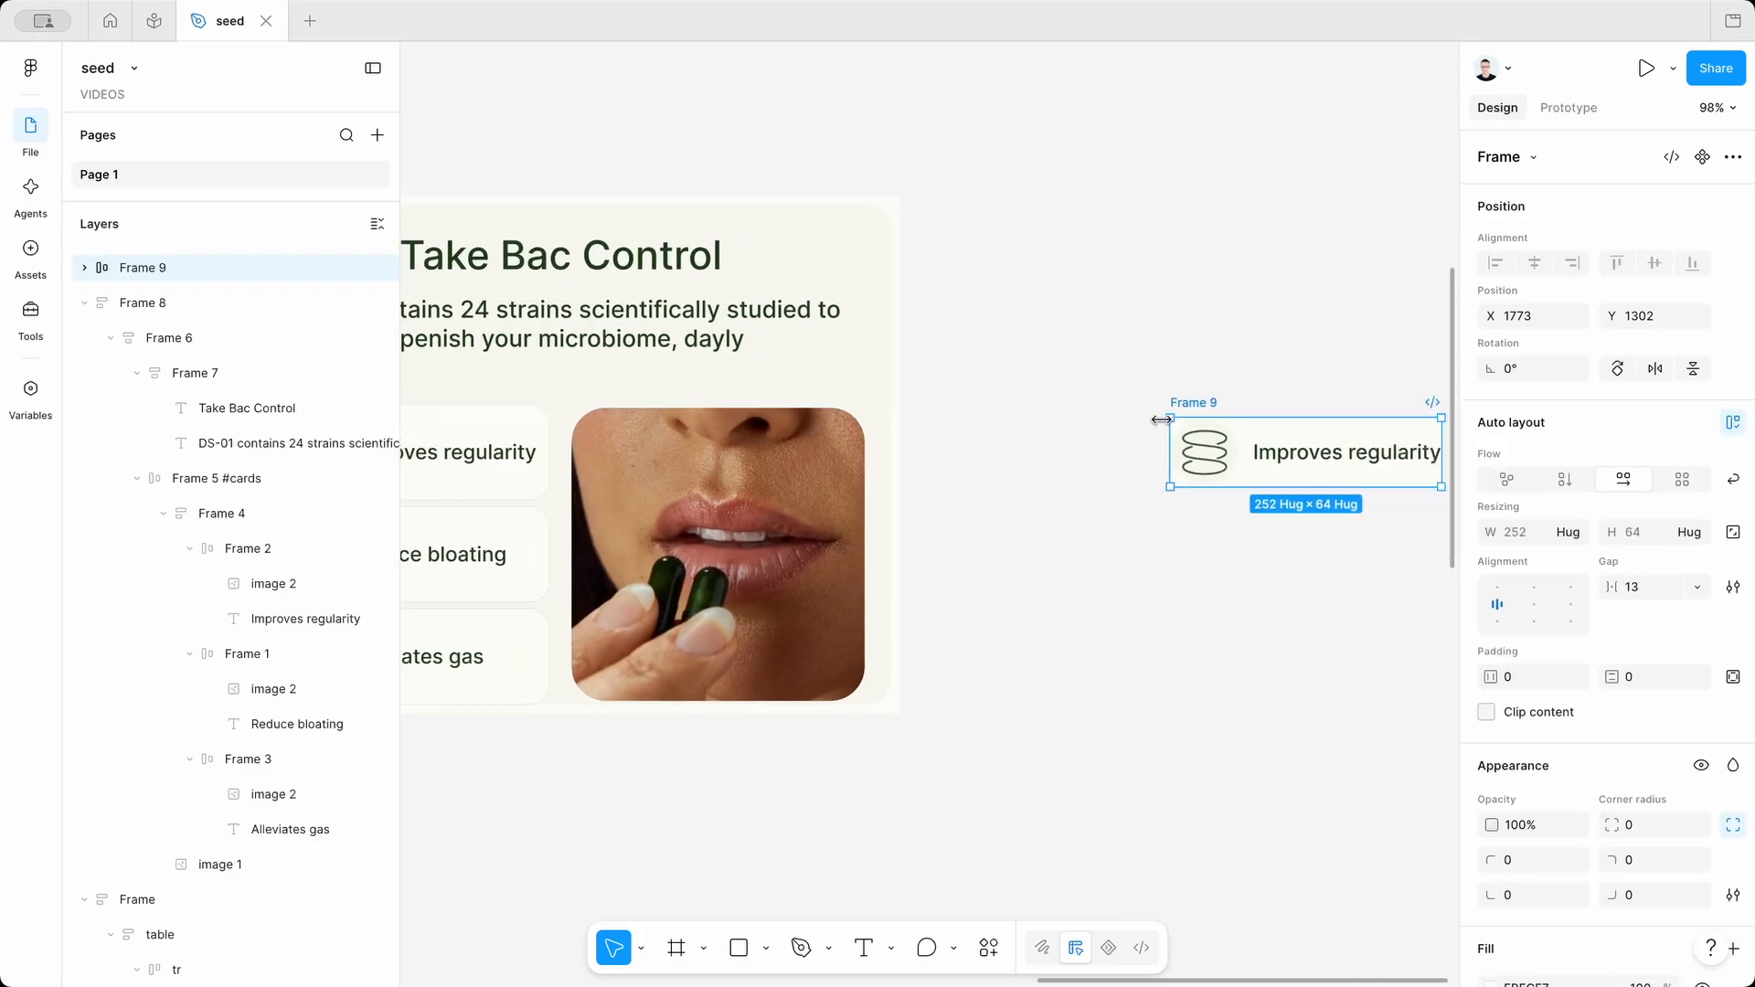
pyautogui.click(1633, 586)
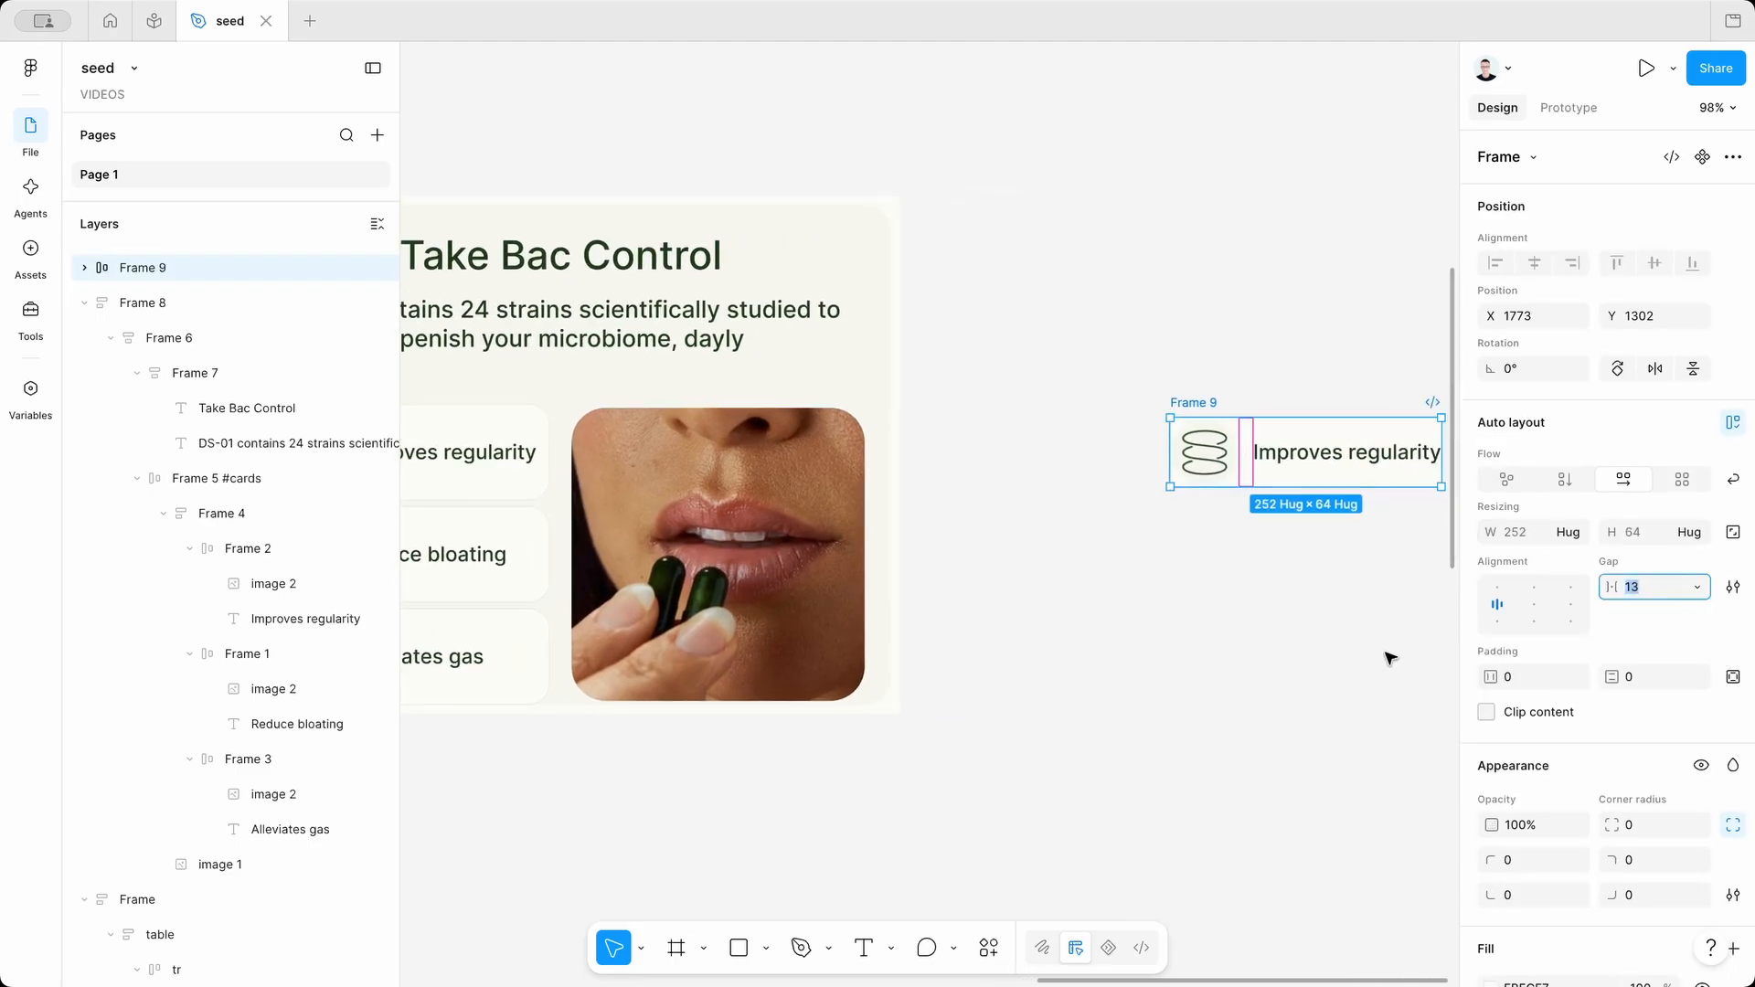
pyautogui.write('12')
pyautogui.press('Tab')
pyautogui.write('12')
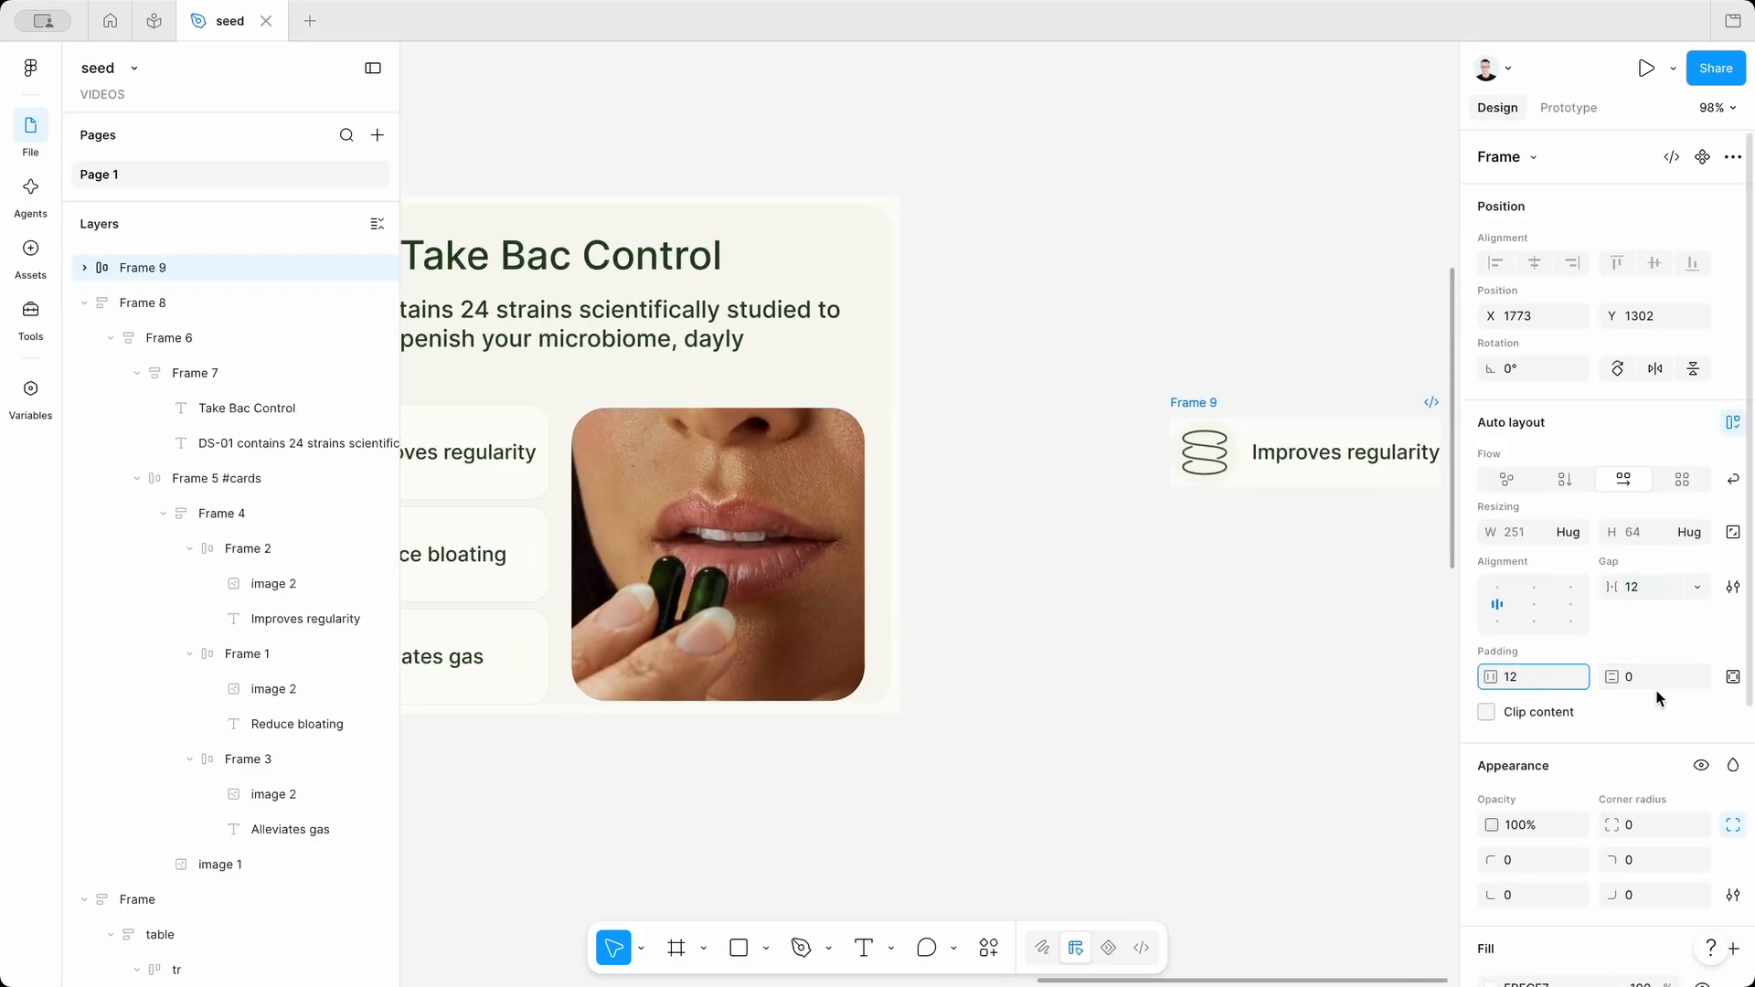
pyautogui.press('Return')
pyautogui.write('12')
pyautogui.press('Return')
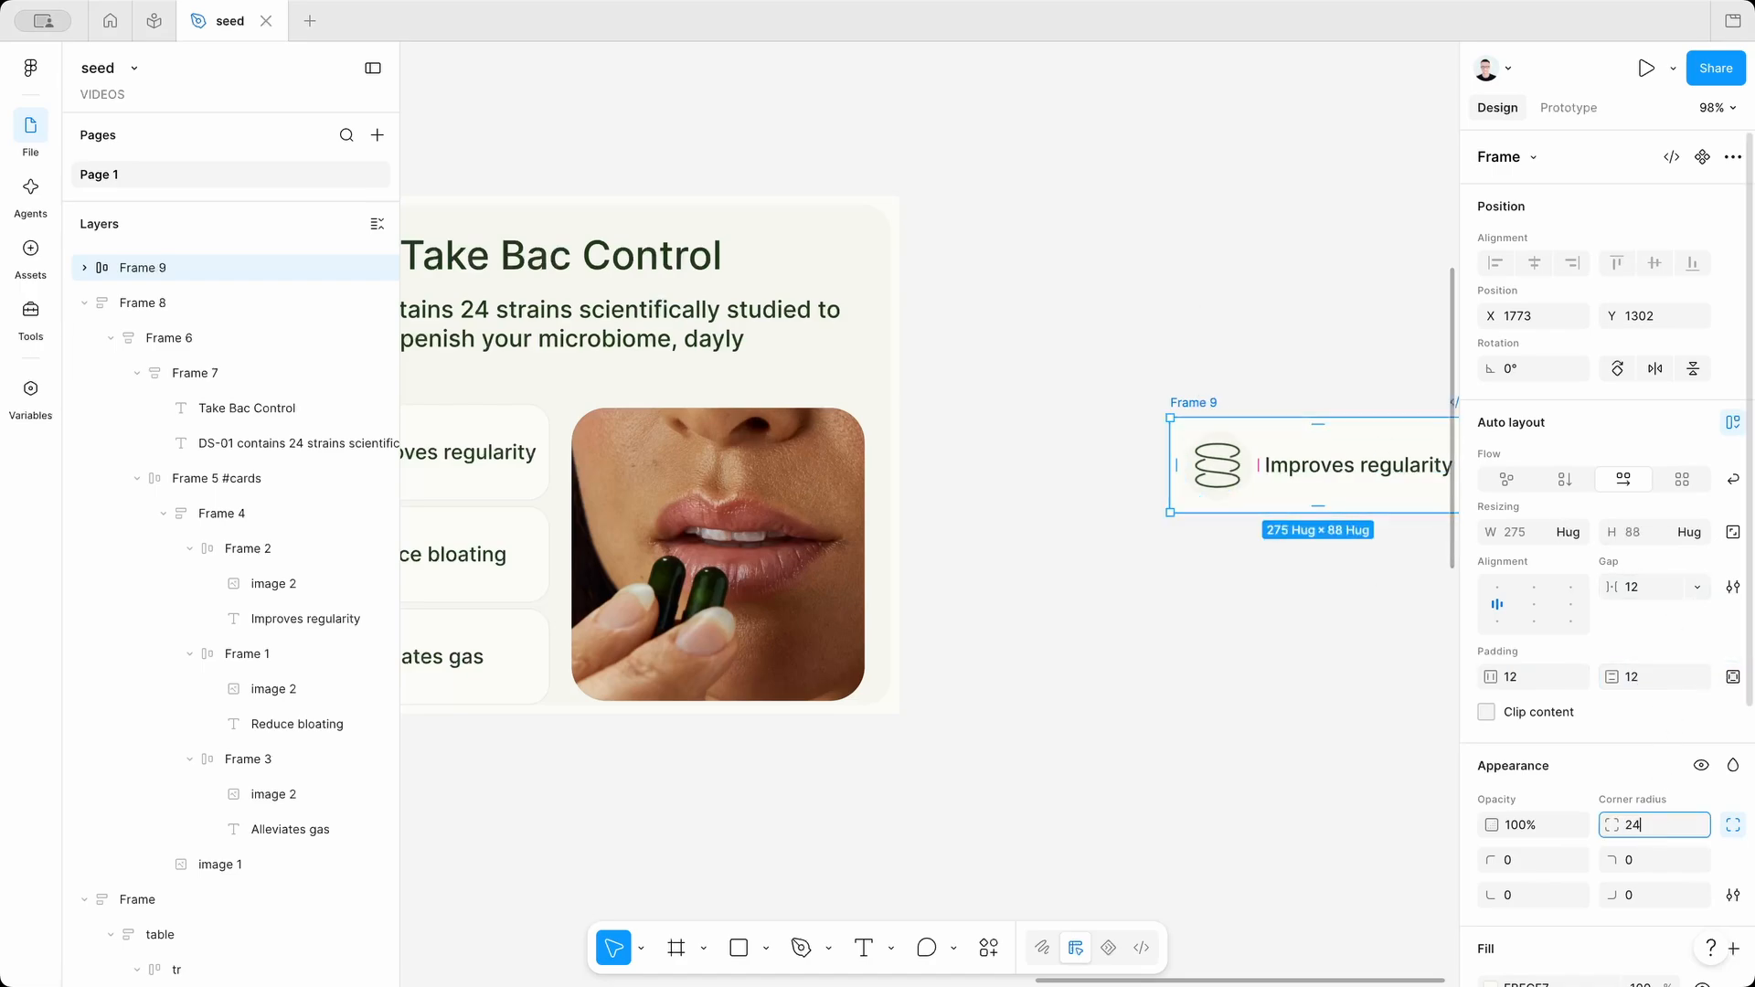
pyautogui.write('24')
pyautogui.press('Return')
# Add a 1 px inside stroke to the new card, sampling the original card's border colour EAEBE5.
pyautogui.scroll(-5, 1548, 853)
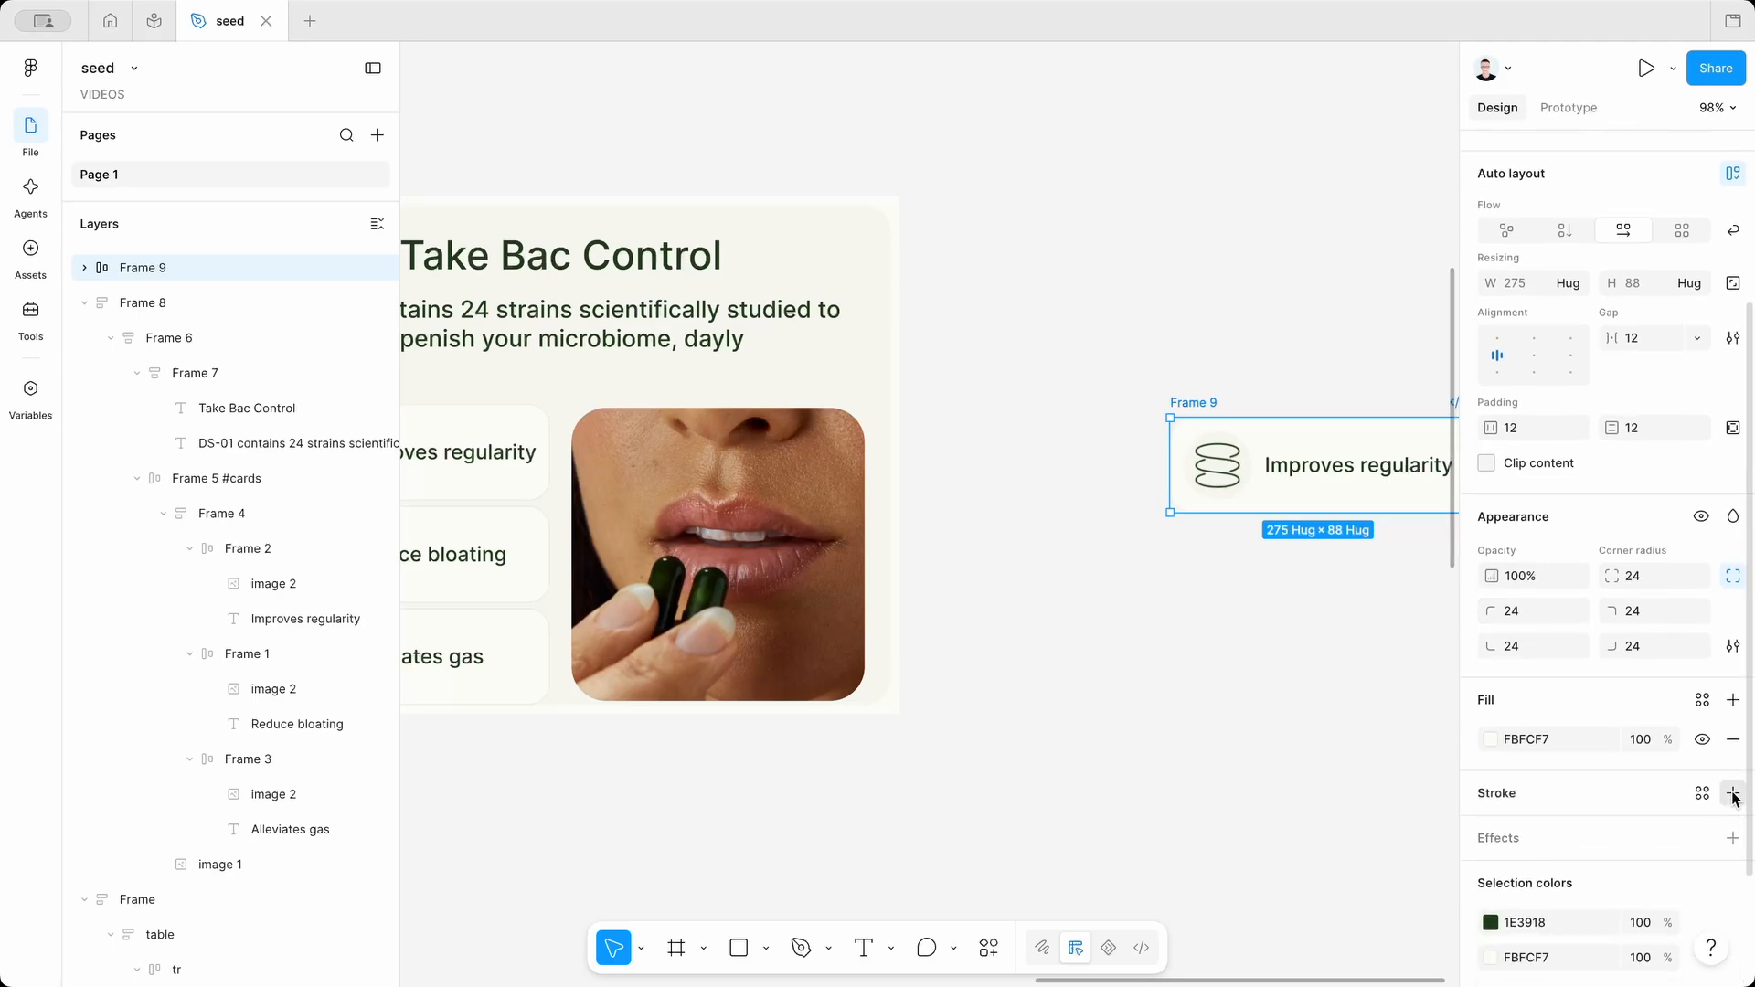
pyautogui.click(1734, 793)
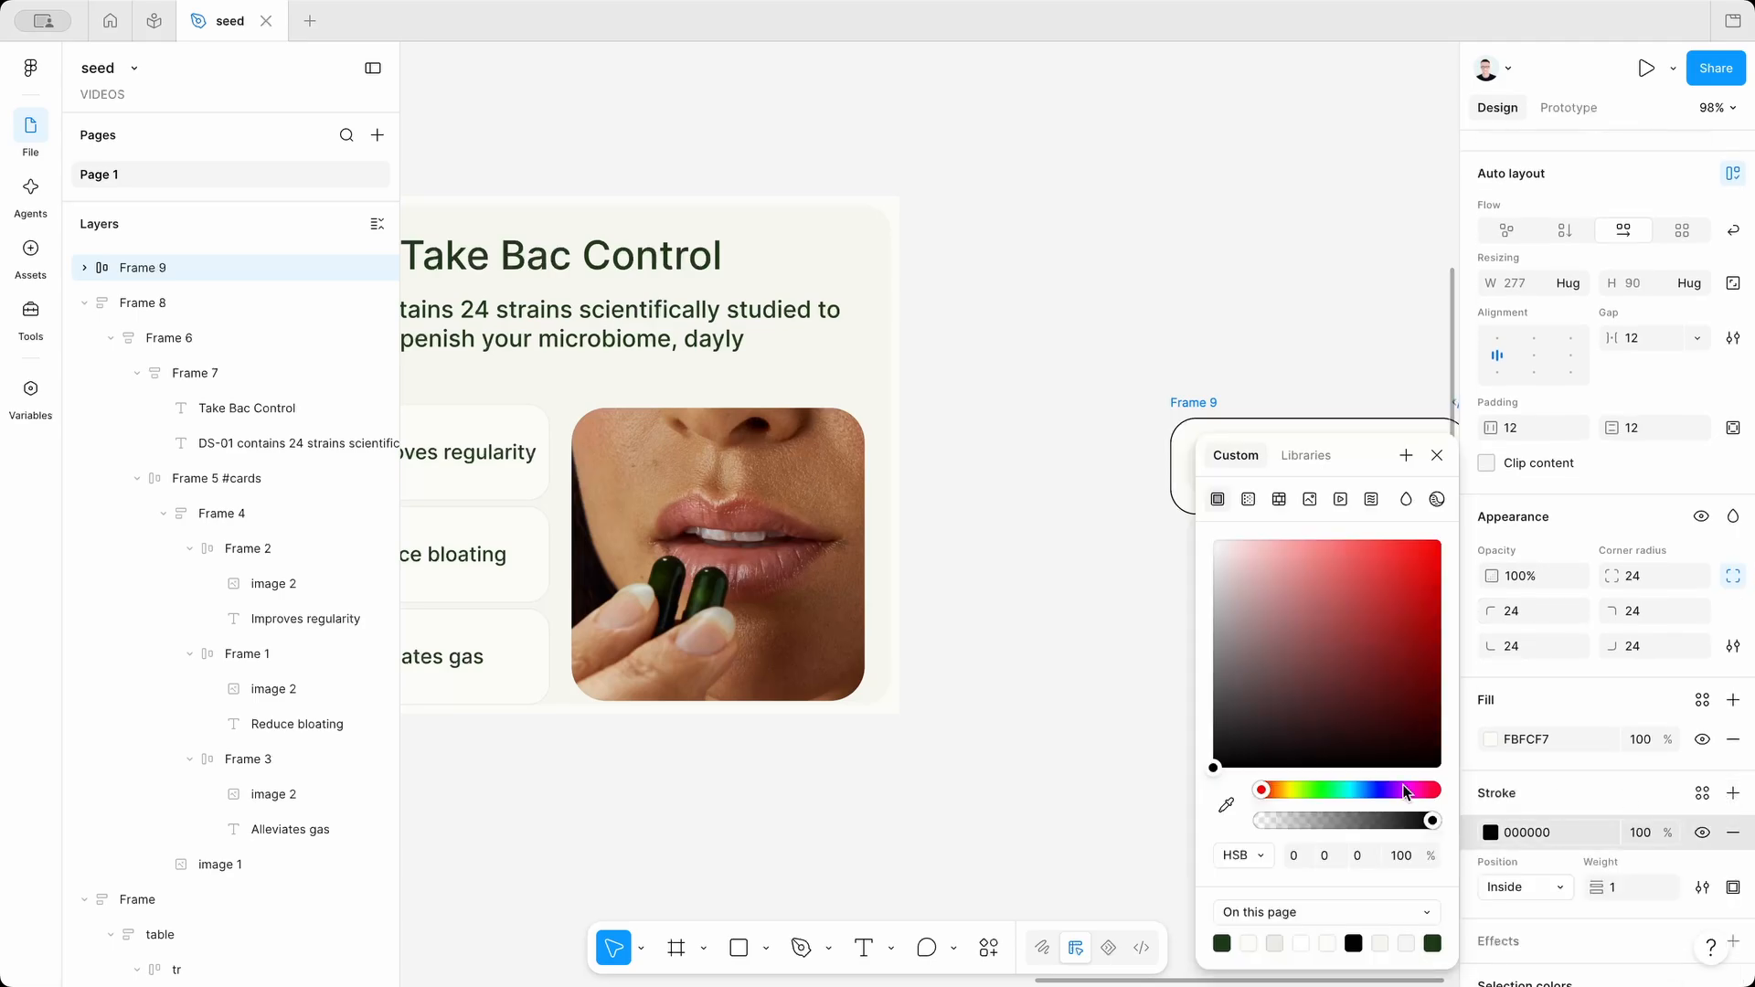
pyautogui.click(1226, 806)
pyautogui.scroll(3, 837, 415)
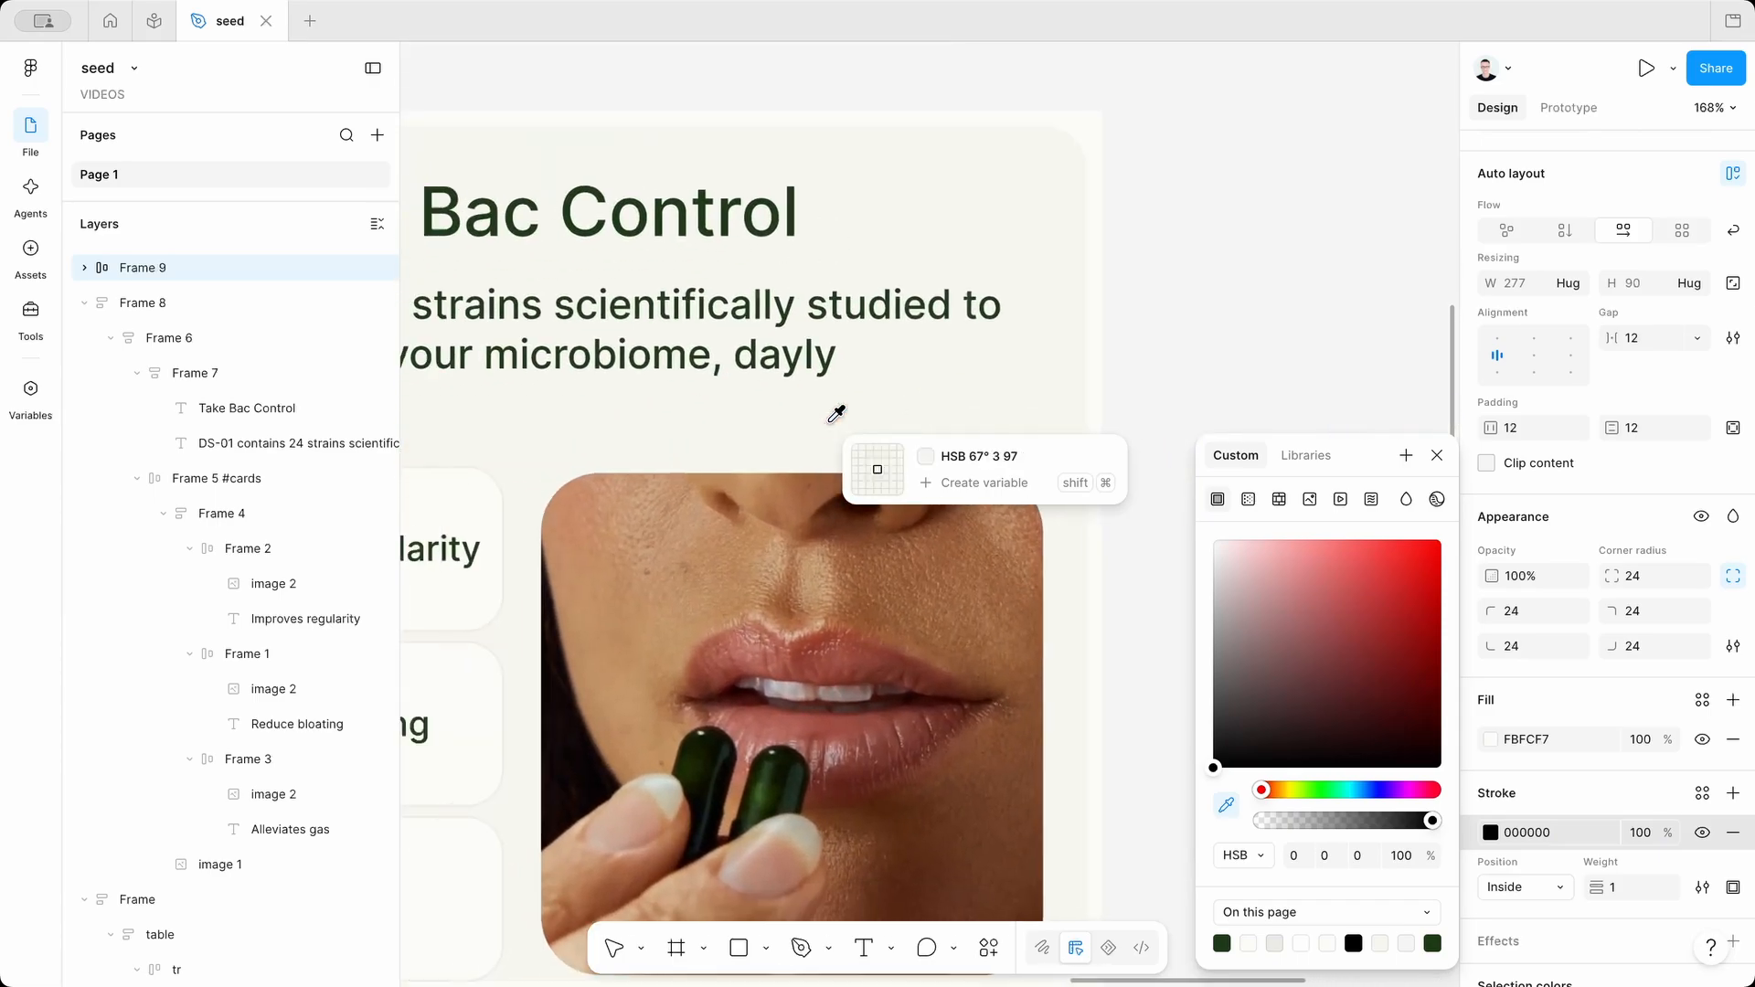
pyautogui.scroll(3, 836, 414)
pyautogui.click(791, 692)
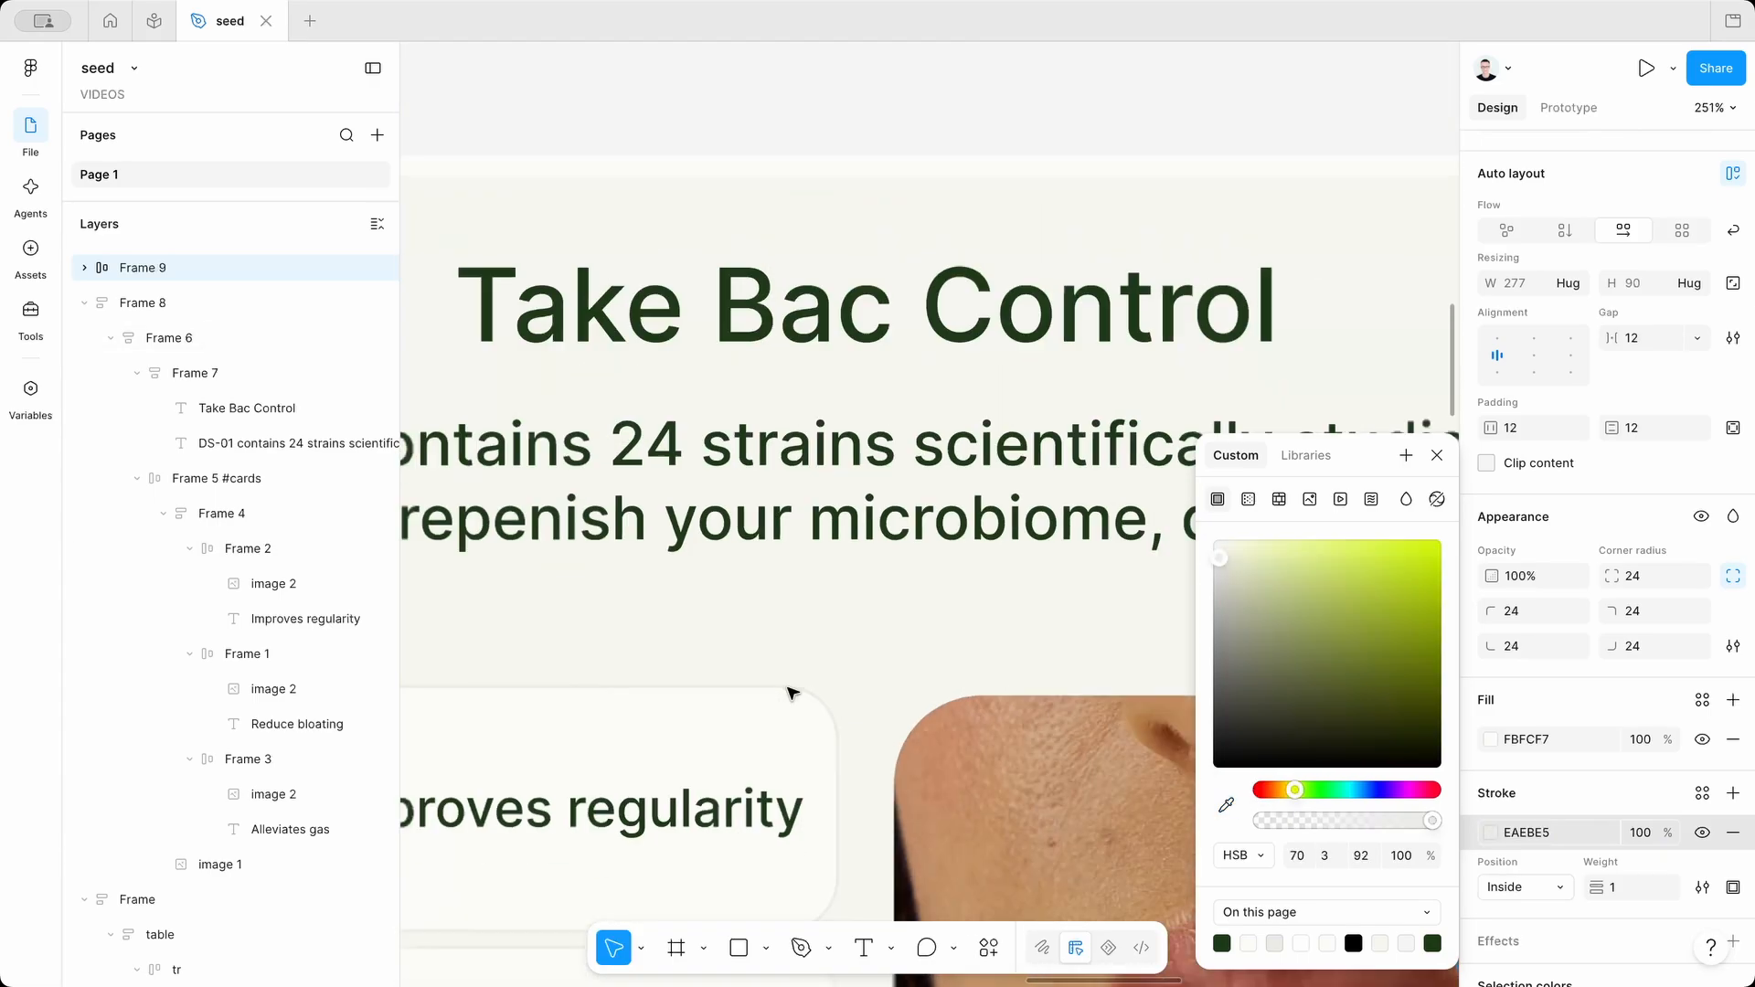
pyautogui.scroll(-5, 792, 692)
pyautogui.hscroll(5, 1024, 735)
pyautogui.click(1023, 499)
# Duplicate the finished card twice, stacking the copies directly below it at equal spacing.
pyautogui.scroll(-2, 1023, 499)
pyautogui.hscroll(3, 1024, 499)
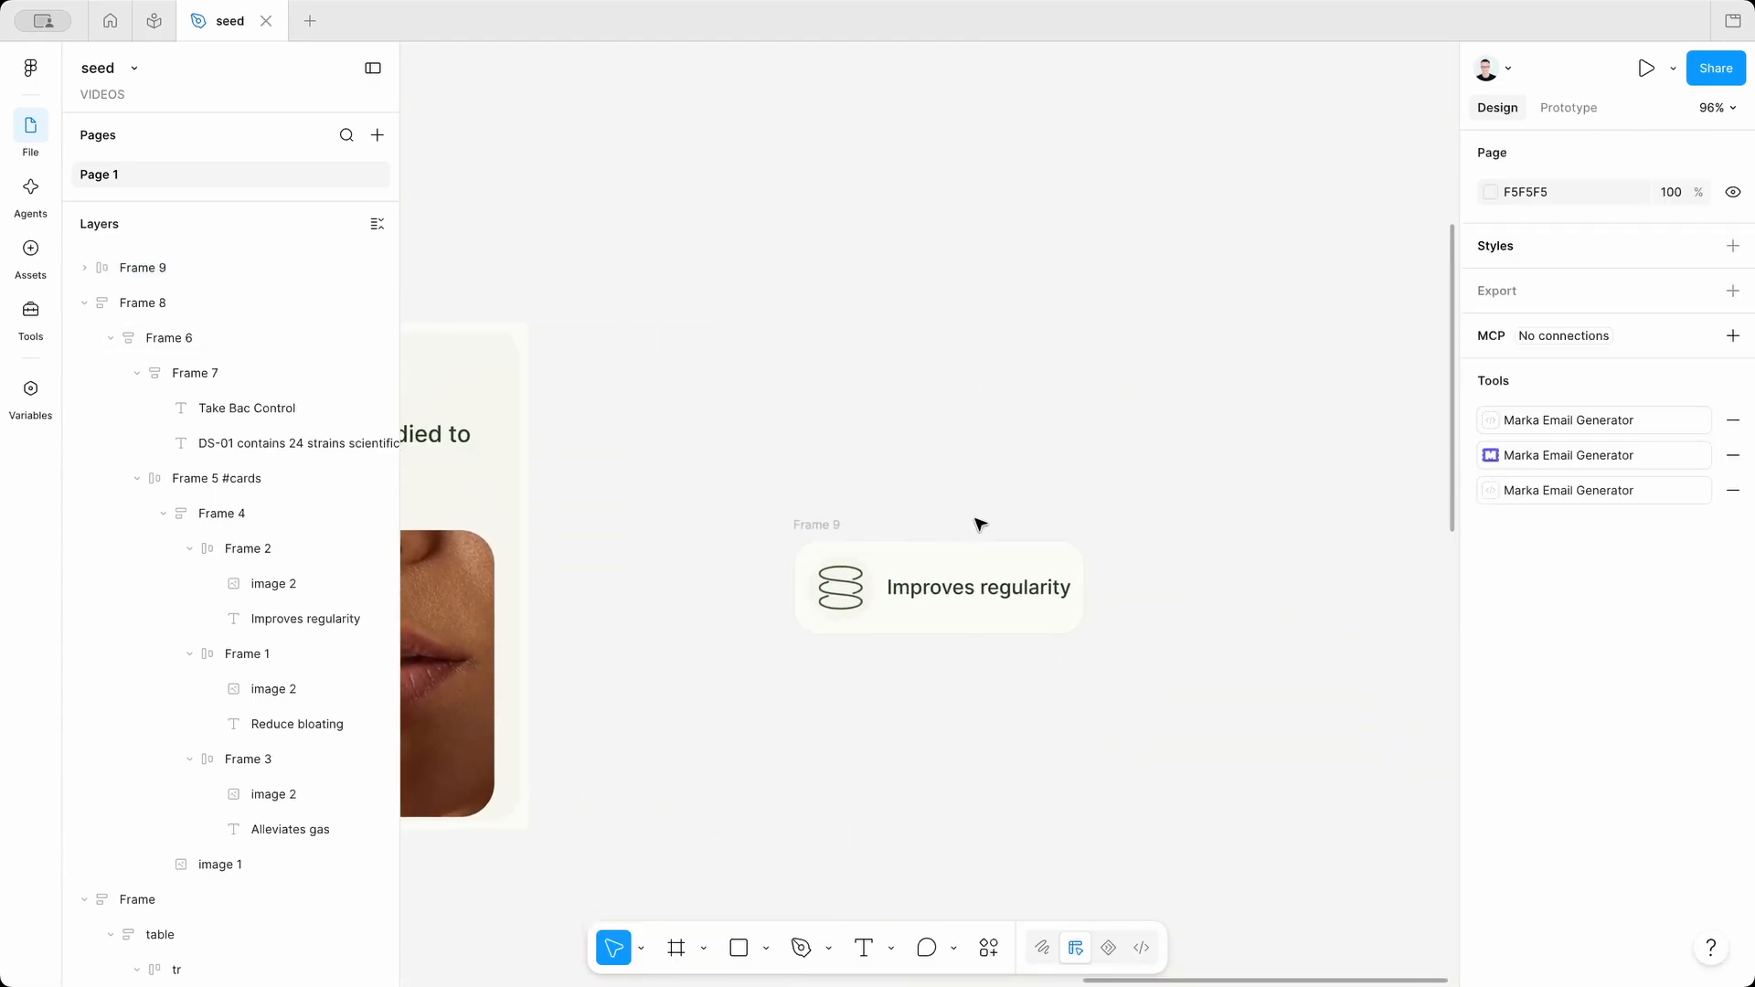
pyautogui.click(820, 528)
pyautogui.scroll(-2, 823, 521)
pyautogui.hscroll(-3, 1047, 457)
pyautogui.scroll(-1, 1047, 457)
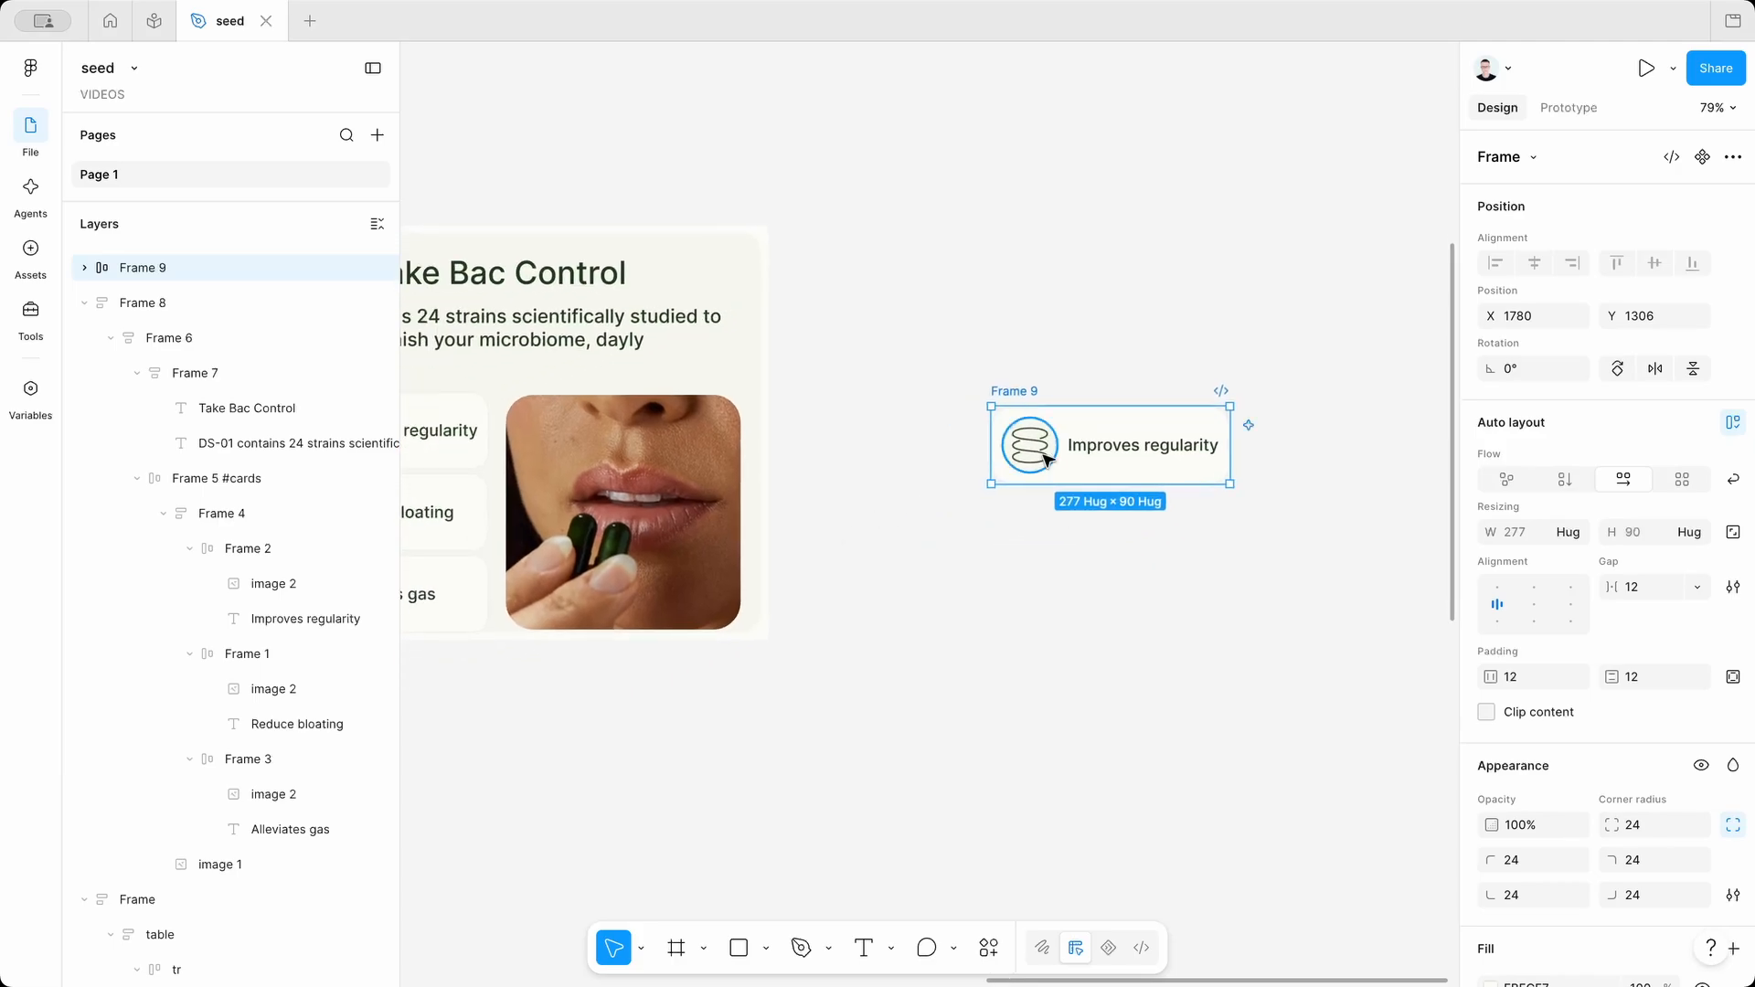
pyautogui.moveTo(1046, 459); pyautogui.dragTo(1030, 540)
pyautogui.hotkey('ctrl', 'd')
# Change the second card's label to "Reduce bloating" and the third card's label to "Alleviates gas".
pyautogui.doubleClick(1119, 540)
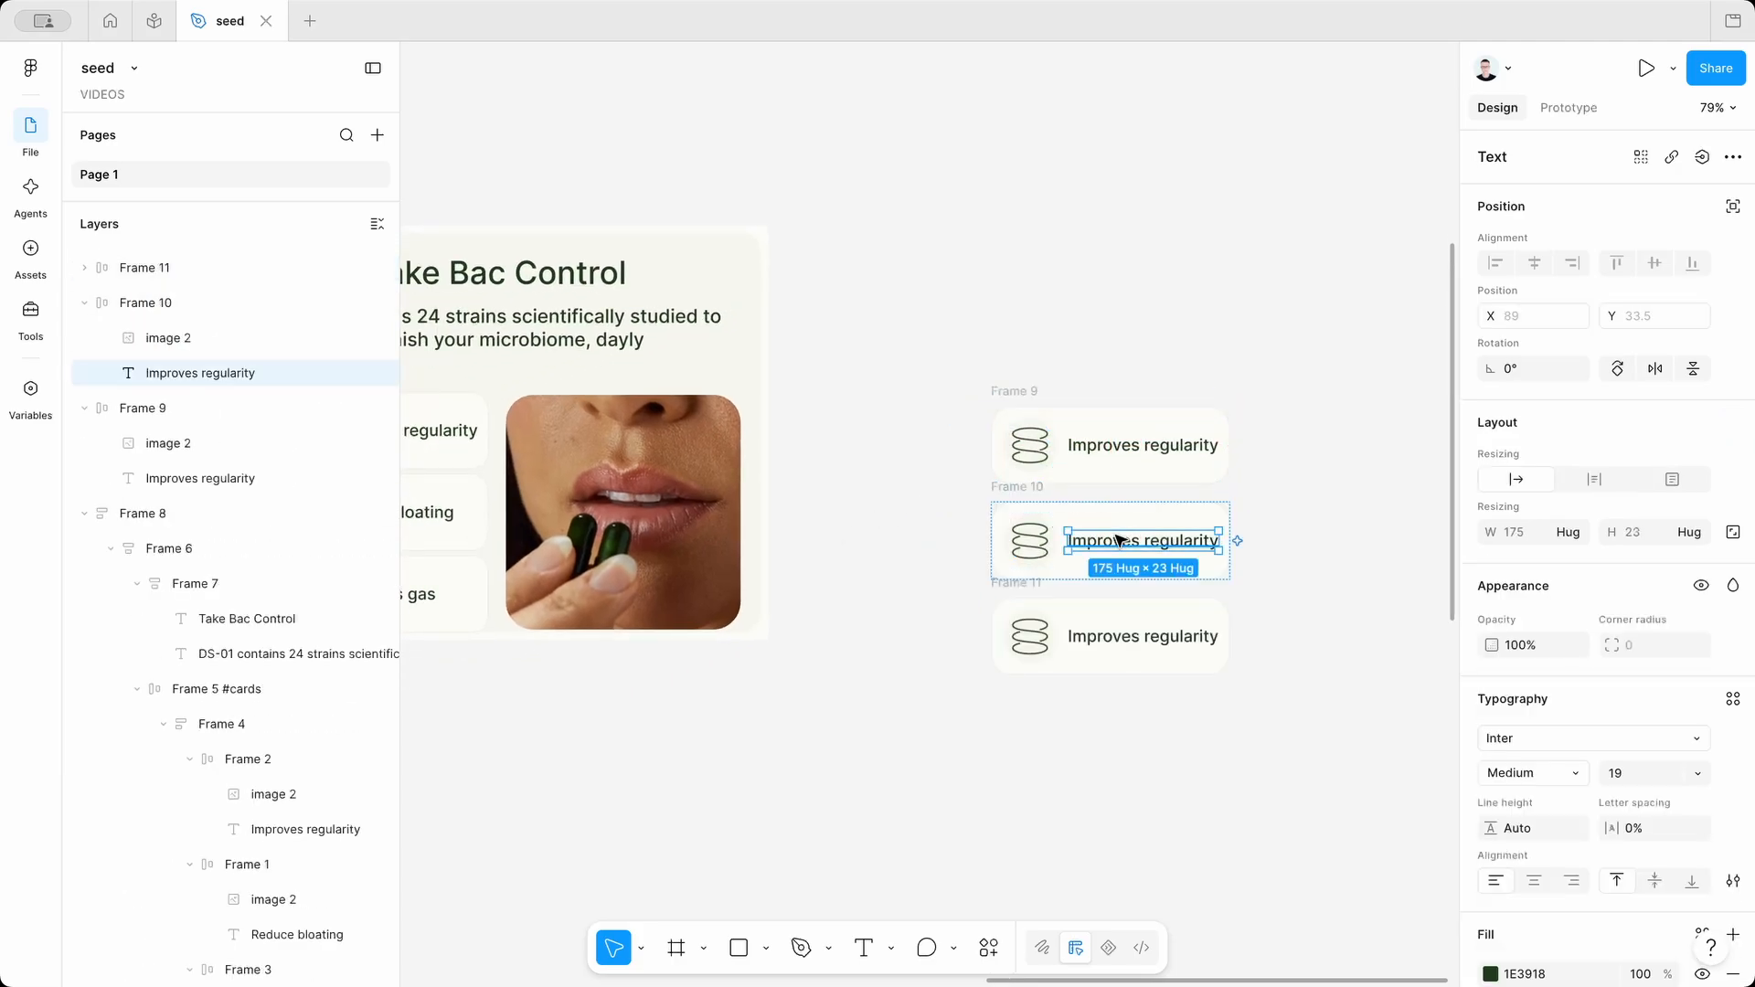
pyautogui.hscroll(-2, 1118, 540)
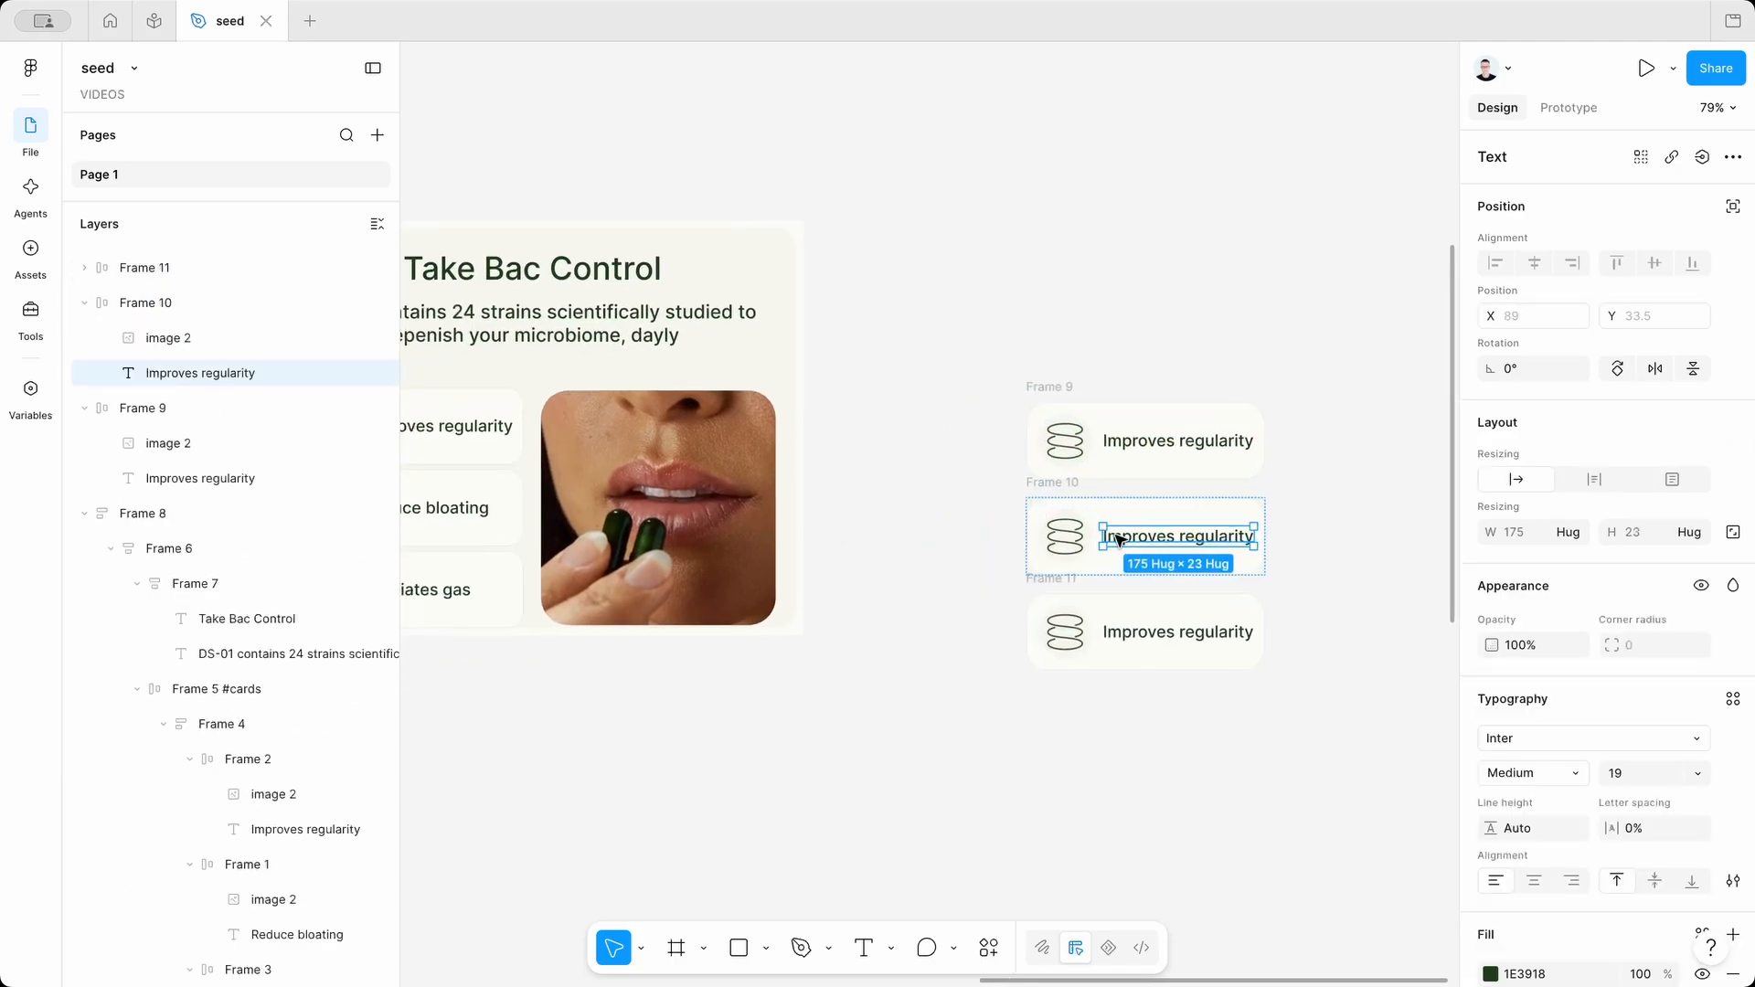
pyautogui.click(435, 508)
pyautogui.doubleClick(1151, 530)
pyautogui.write('Reduce bloating')
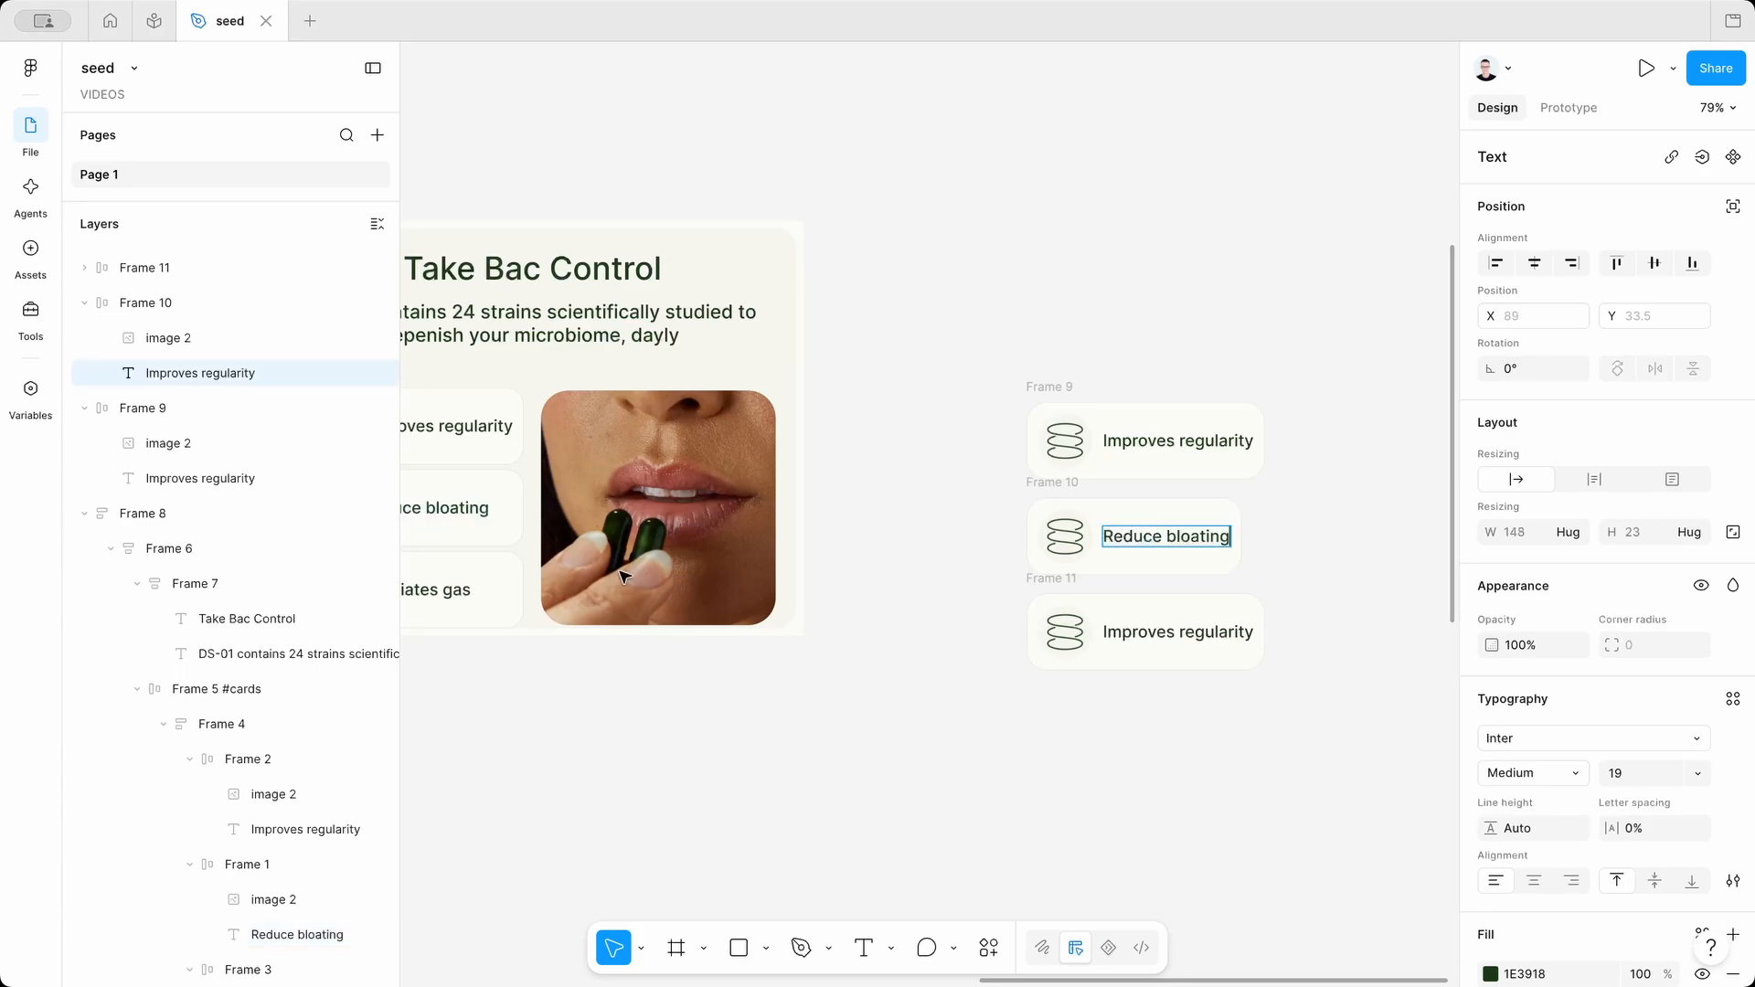
pyautogui.click(425, 589)
pyautogui.doubleClick(1210, 638)
pyautogui.write('Alleviates gas')
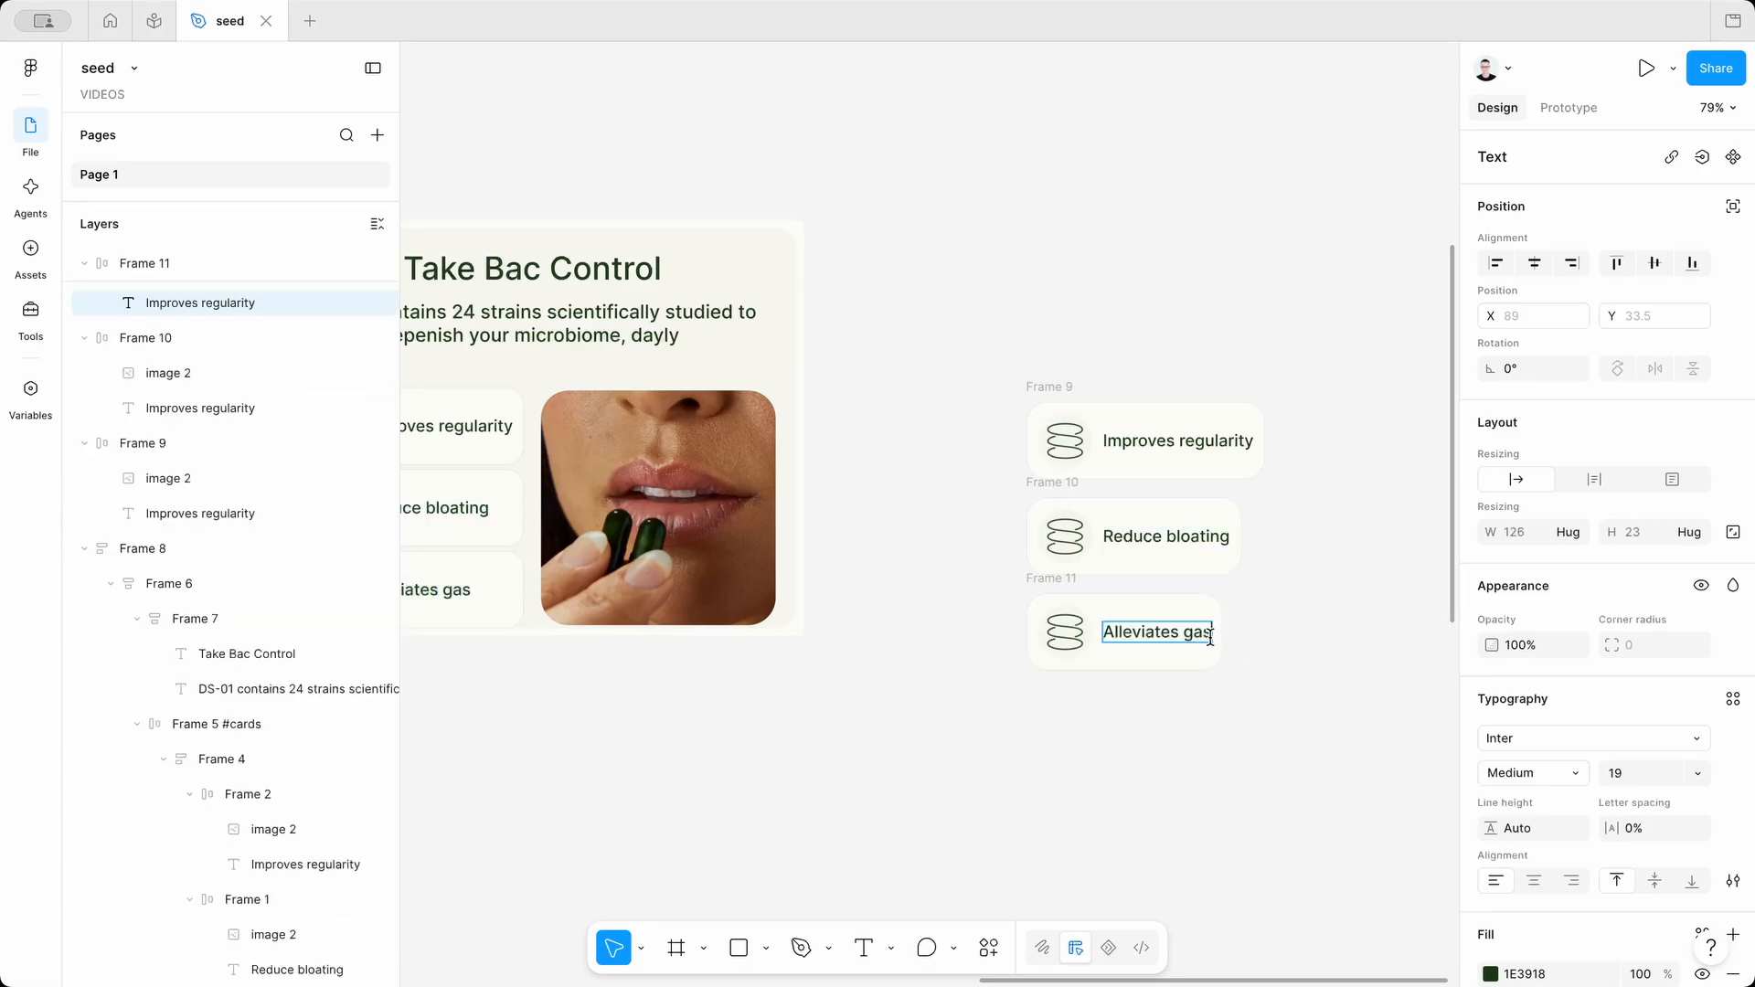
pyautogui.press('Escape')
# Copy the image fill of the original Reduce bloating icon onto the second new card's icon.
pyautogui.hscroll(-5, 1034, 732)
pyautogui.click(570, 530)
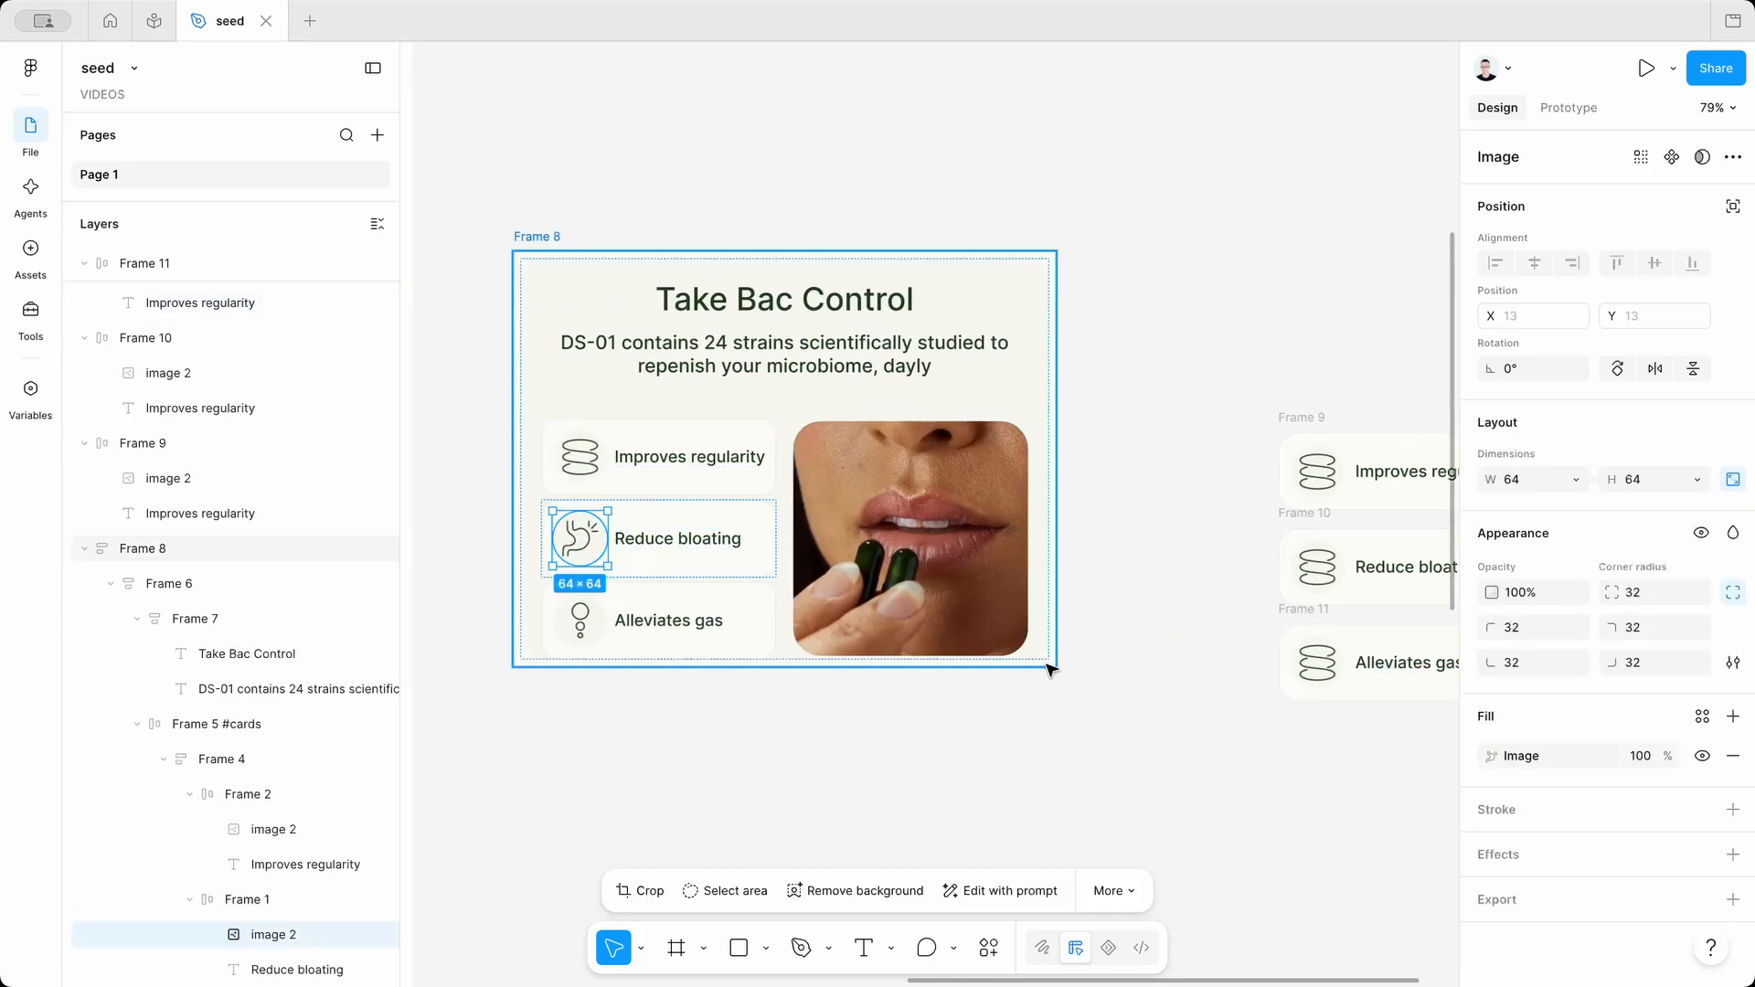
pyautogui.scroll(-3, 1049, 668)
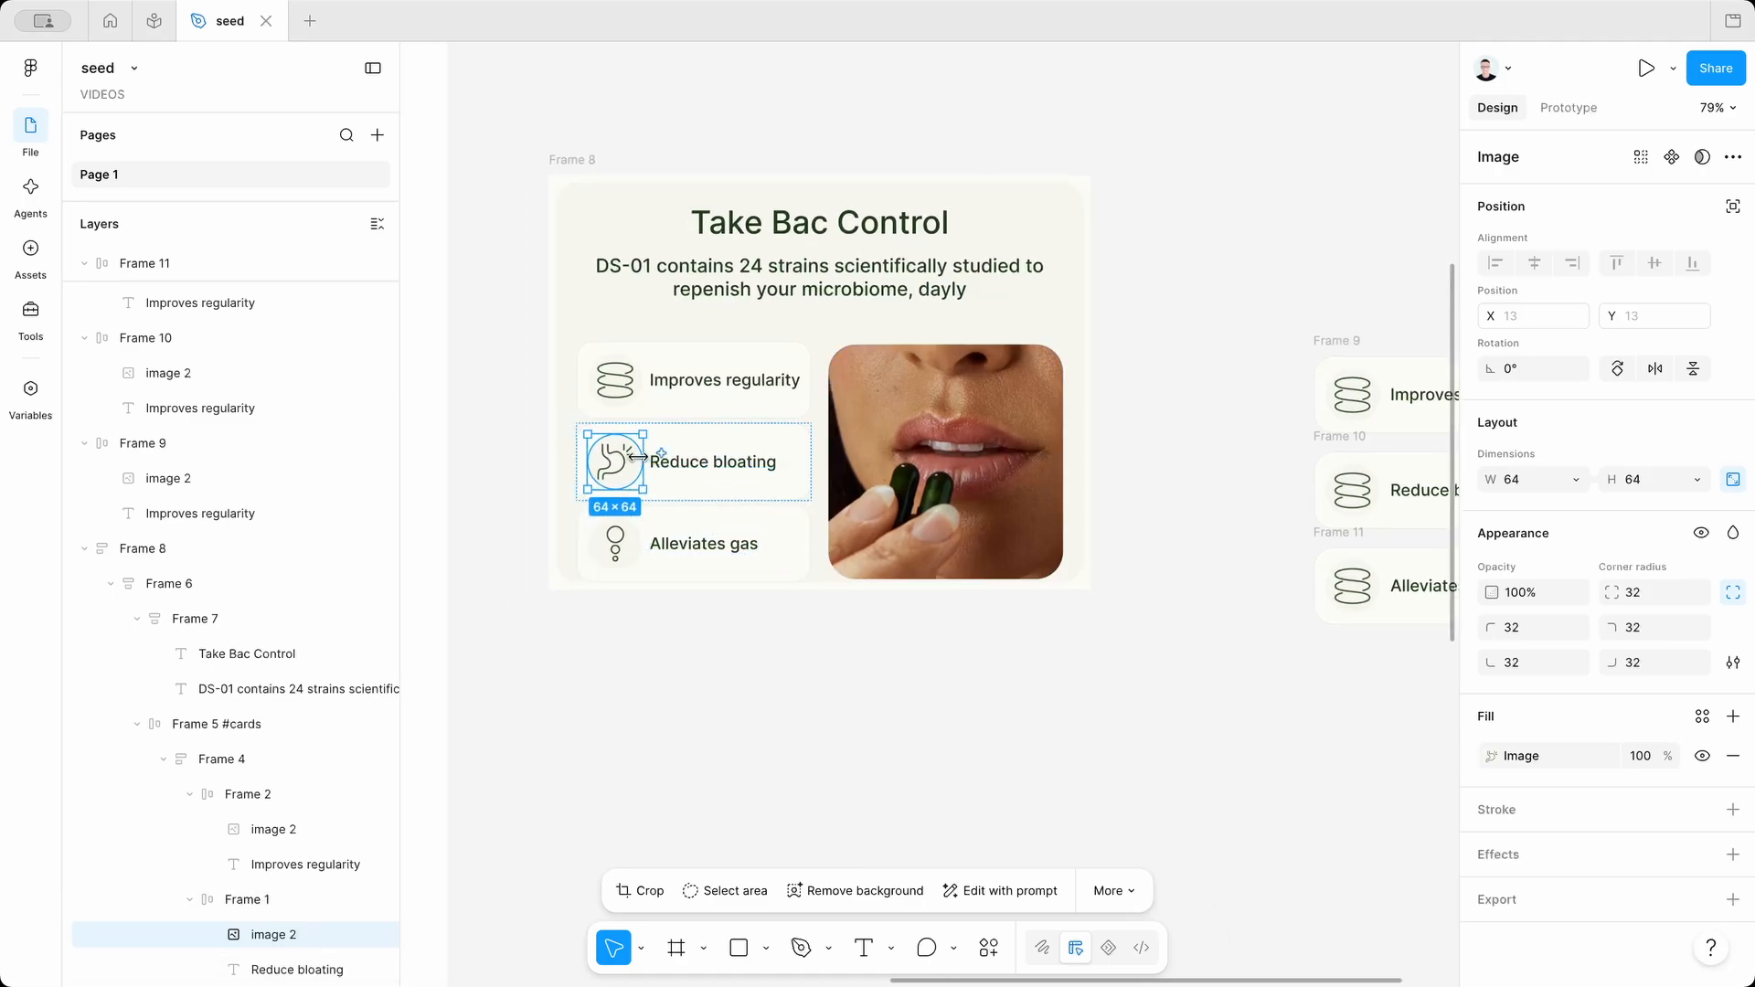
pyautogui.click(1466, 751)
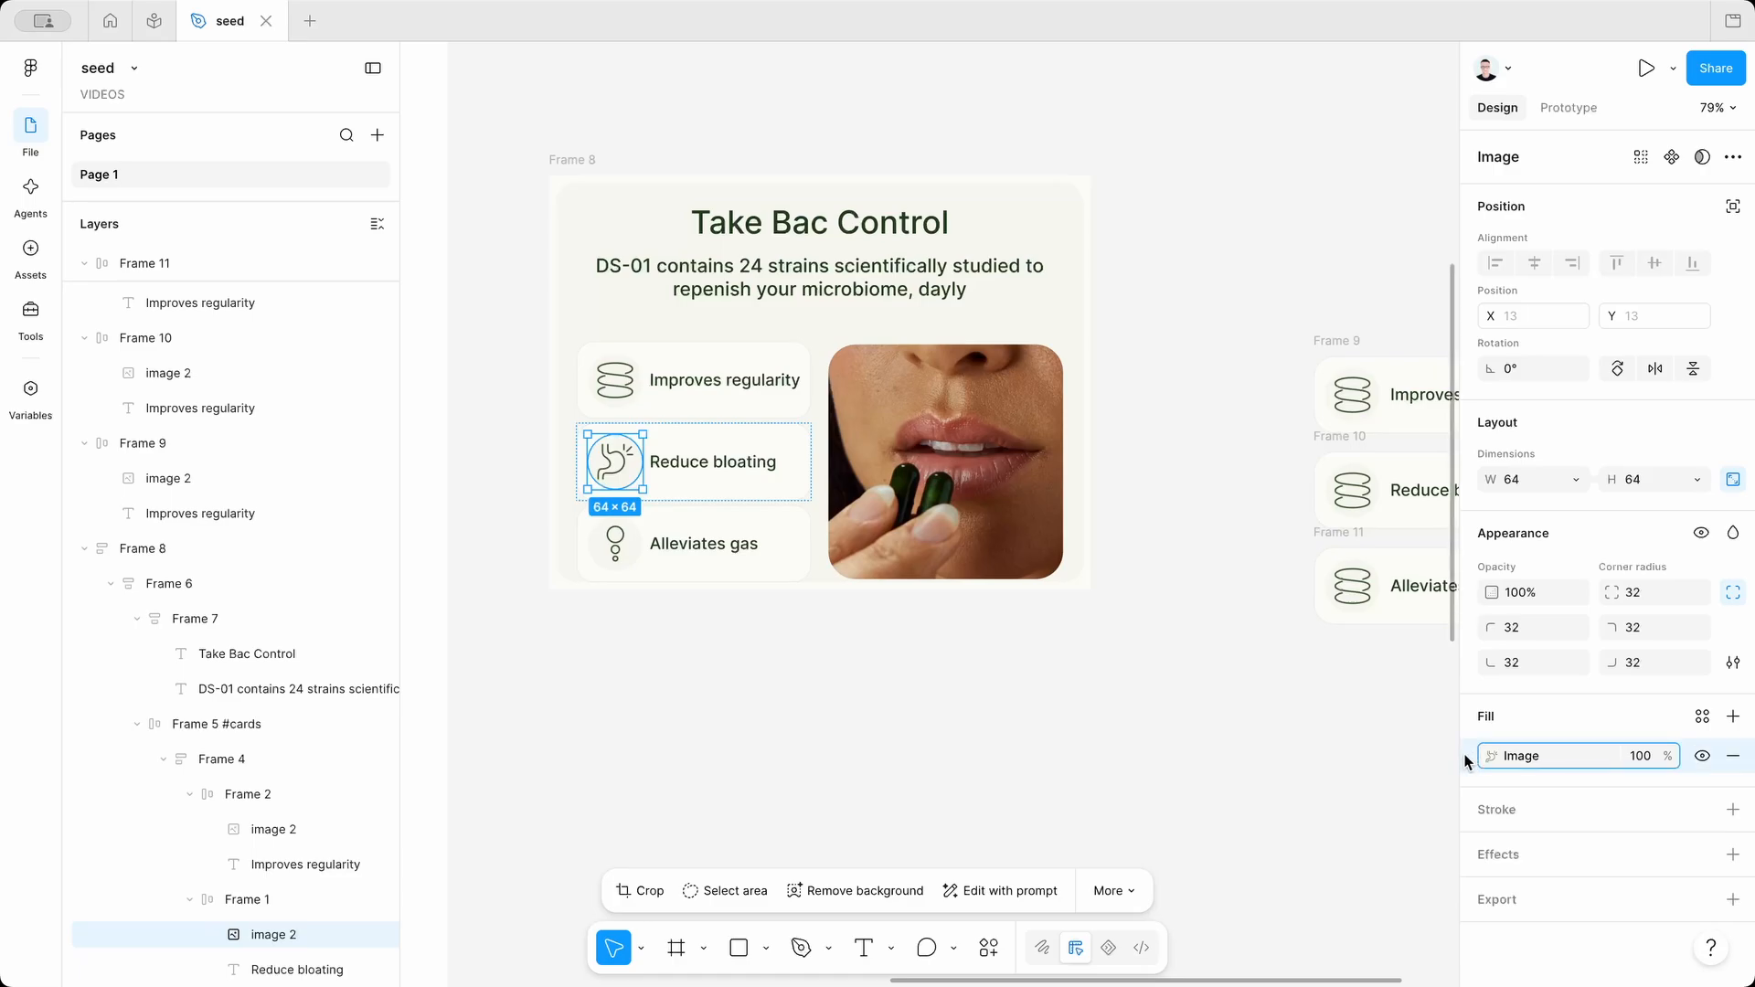
pyautogui.hotkey('ctrl', 'c')
pyautogui.click(1353, 490)
pyautogui.hotkey('ctrl', 'v')
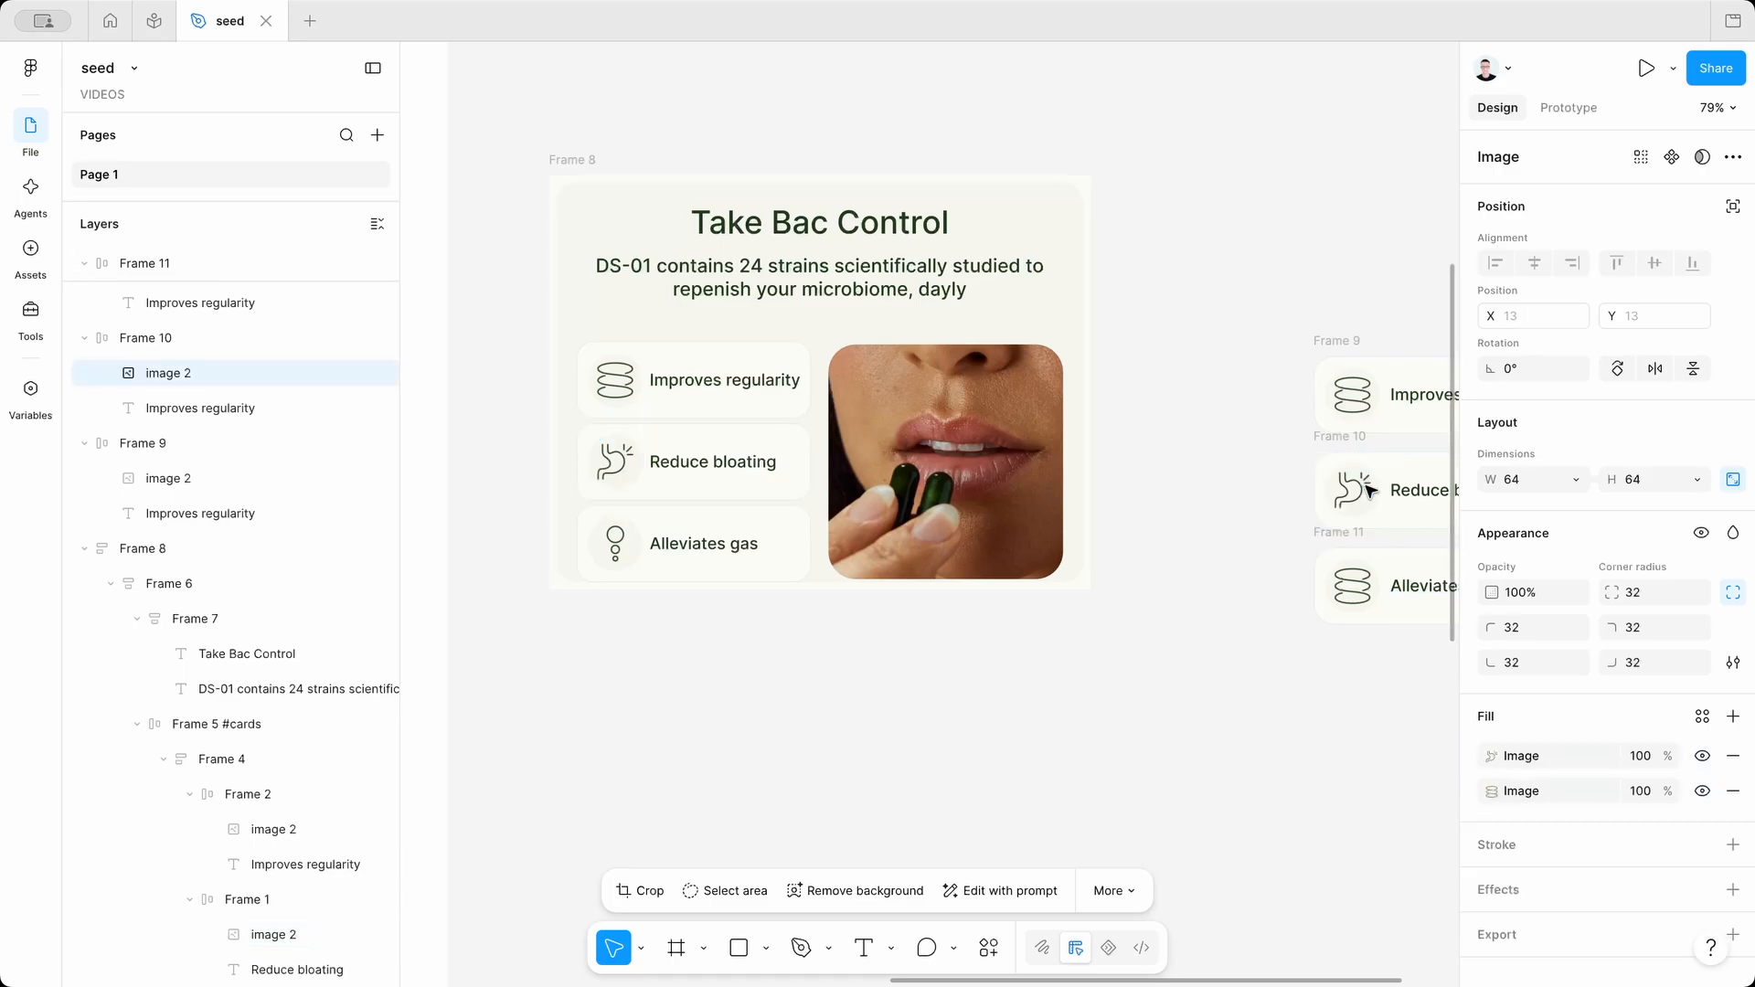
# Remove the old image fill from the second card's icon and give the third card the original Alleviates gas icon.
pyautogui.hscroll(2, 1222, 658)
pyautogui.scroll(5, 1281, 649)
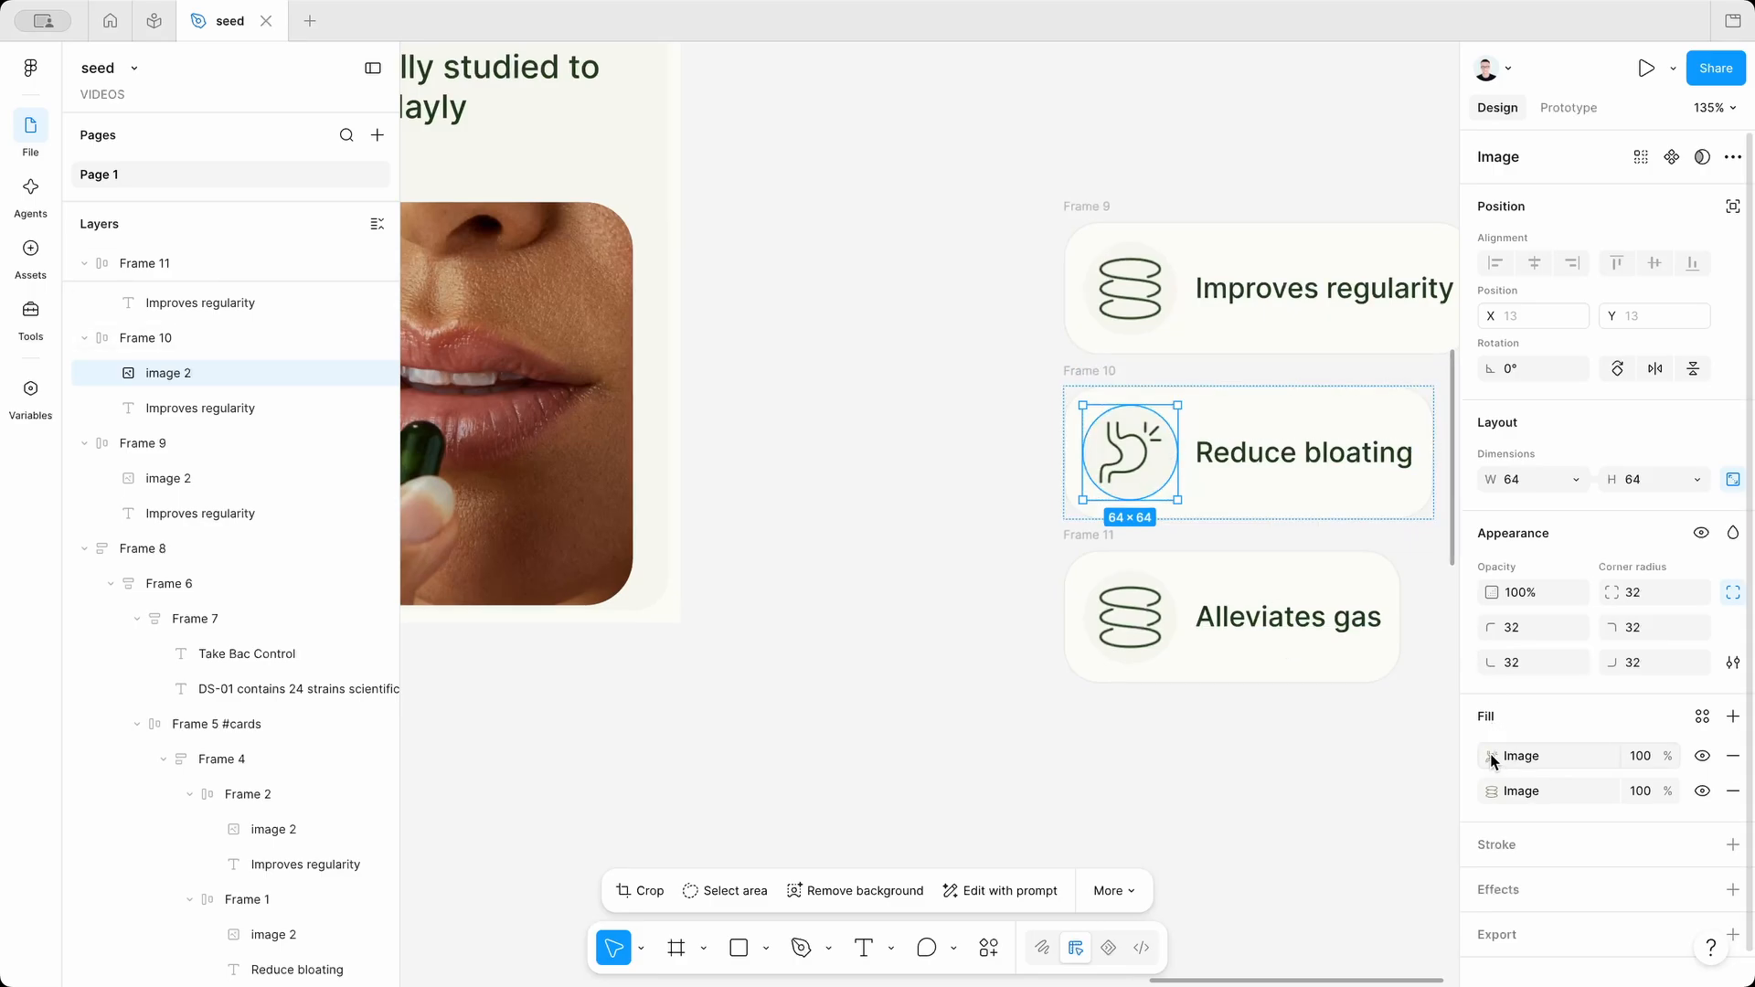
pyautogui.click(1732, 791)
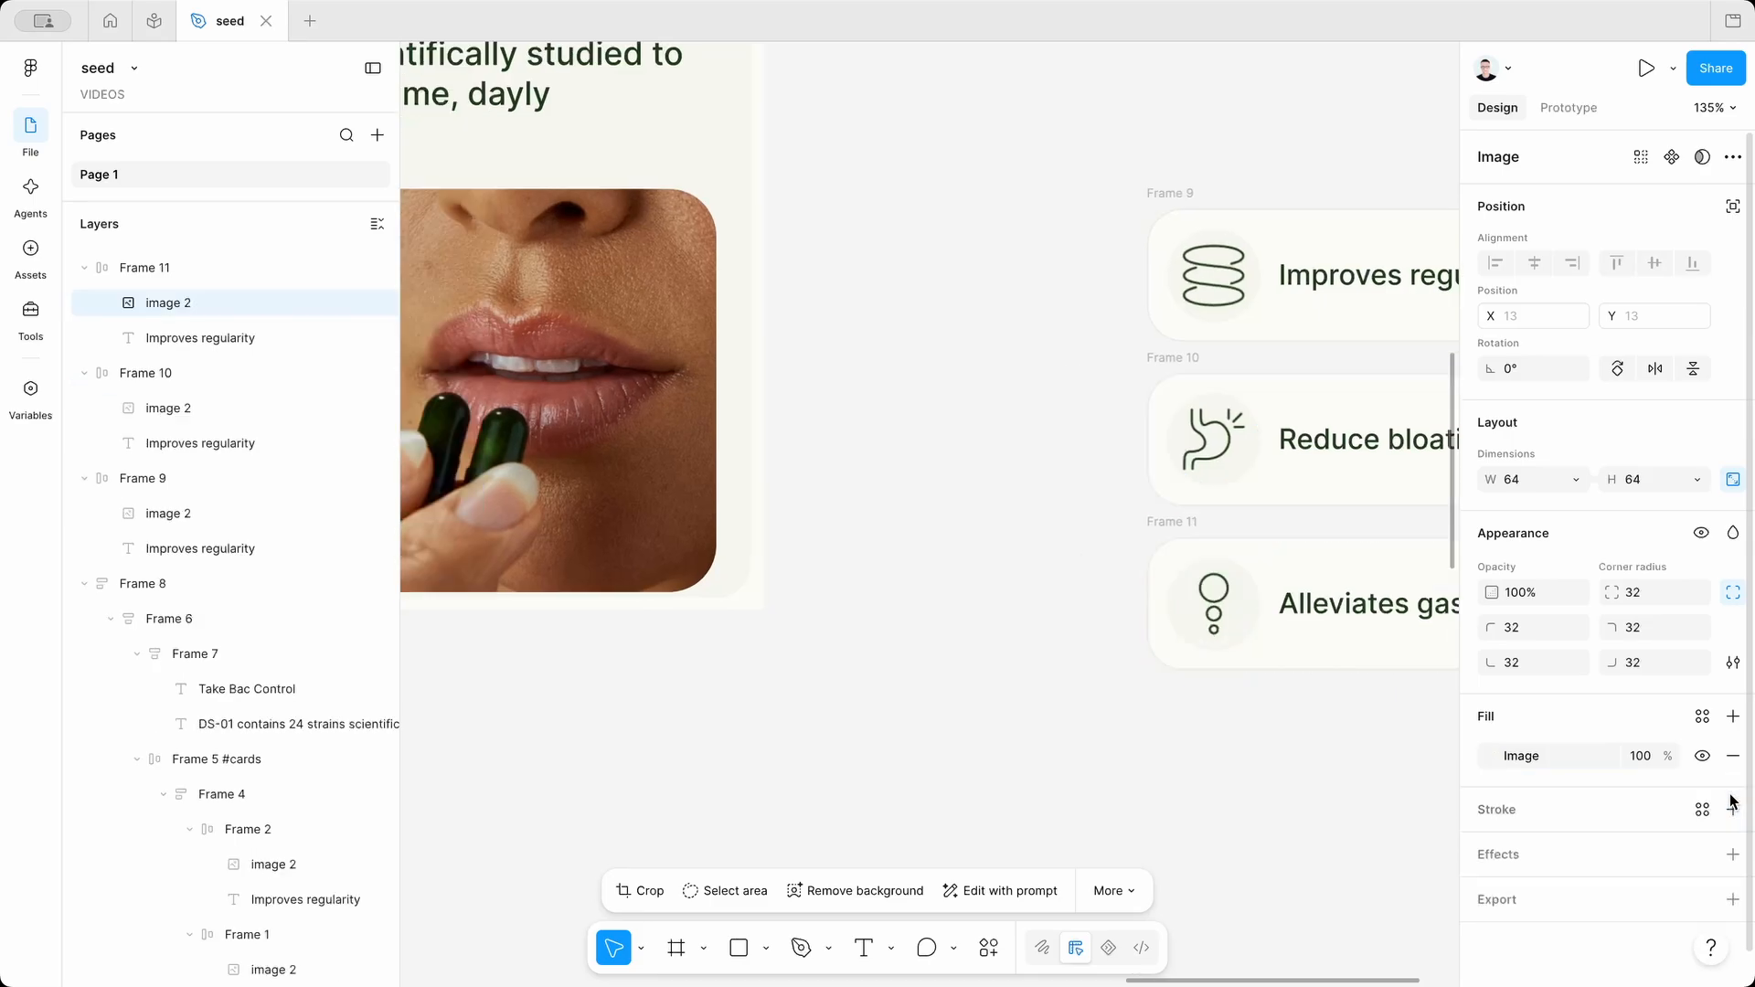
pyautogui.click(1117, 839)
pyautogui.scroll(-4, 1117, 839)
pyautogui.hscroll(2, 1117, 839)
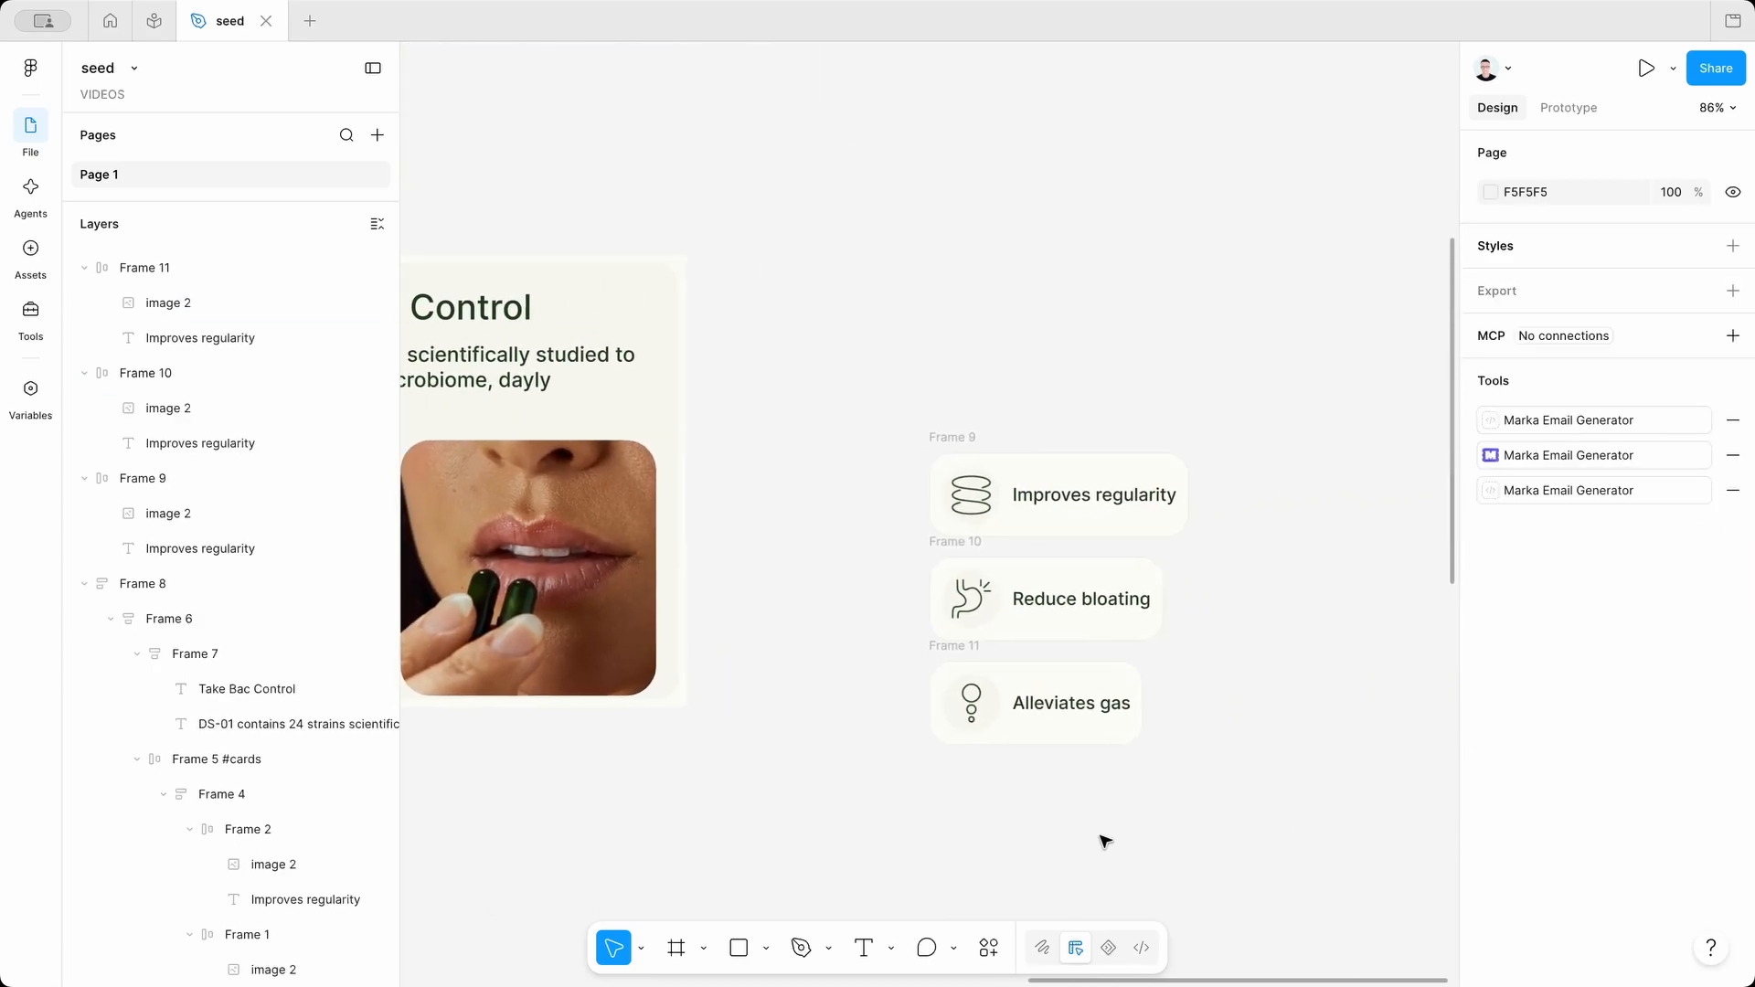
# Move the three new cards up slightly and wrap them in one vertical auto layout frame.
pyautogui.moveTo(859, 830); pyautogui.dragTo(1202, 449)
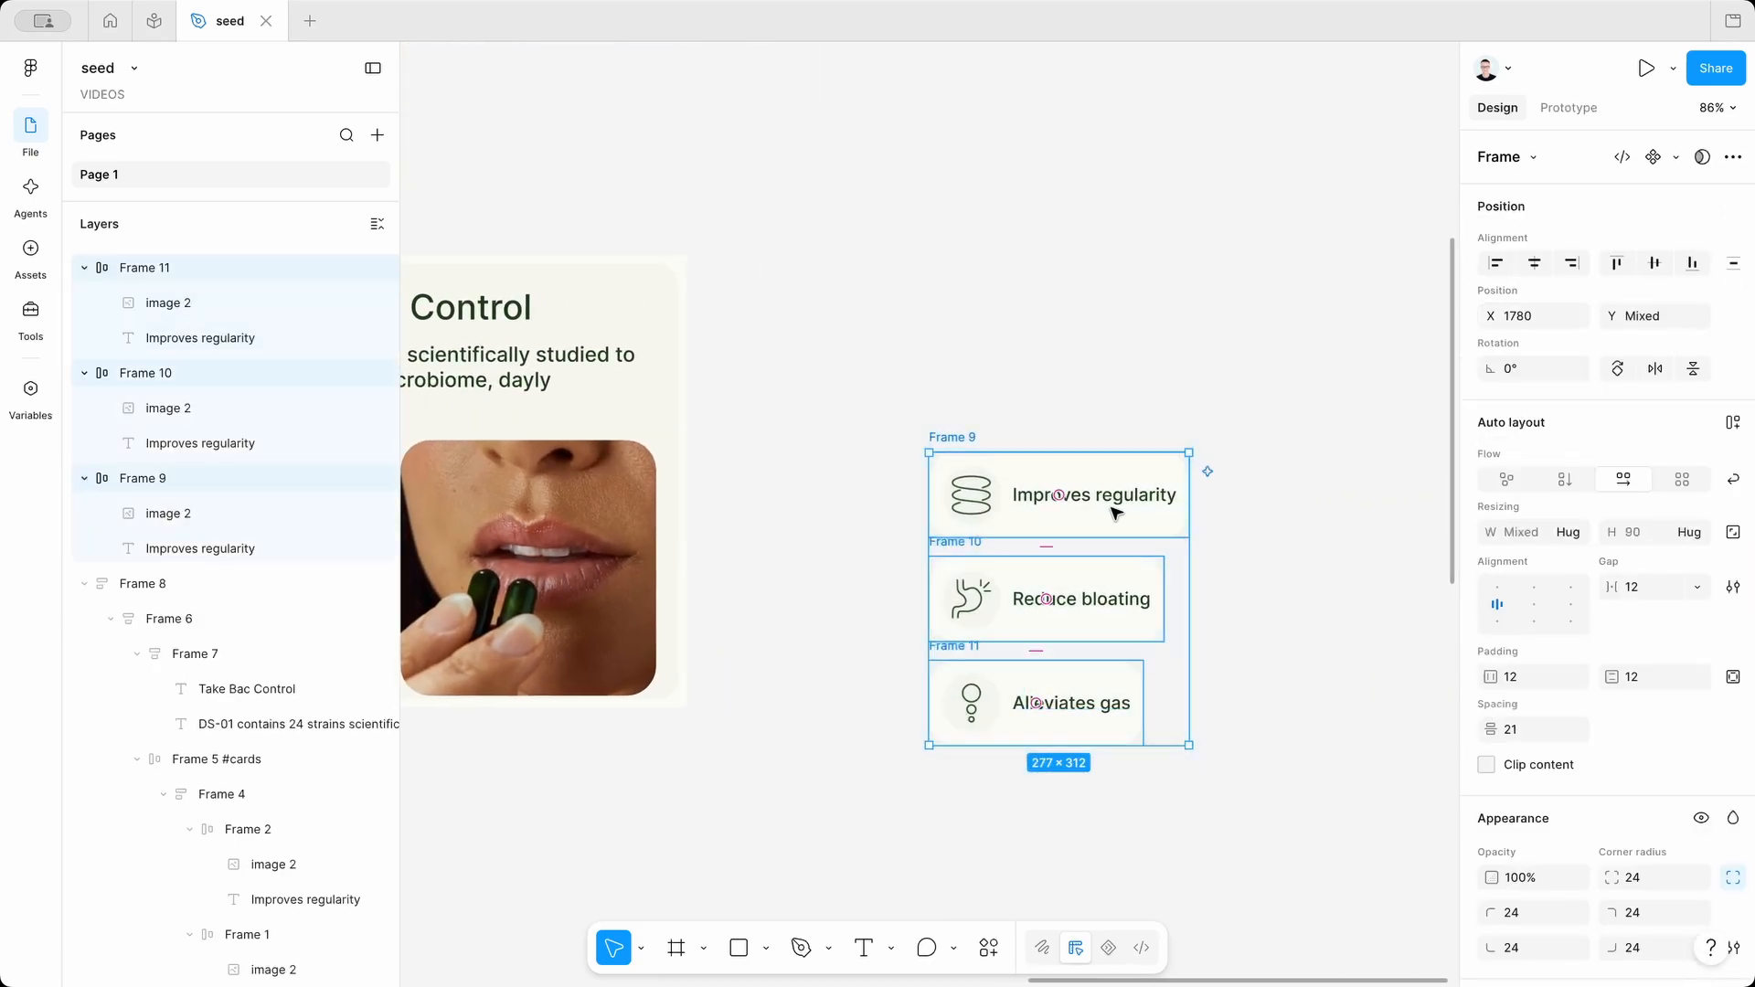
pyautogui.moveTo(1115, 514); pyautogui.dragTo(1093, 412)
pyautogui.scroll(-2, 1103, 400)
pyautogui.scroll(-2, 1103, 399)
pyautogui.hscroll(-2, 1103, 399)
pyautogui.moveTo(902, 236); pyautogui.dragTo(1253, 732)
pyautogui.click(1732, 422)
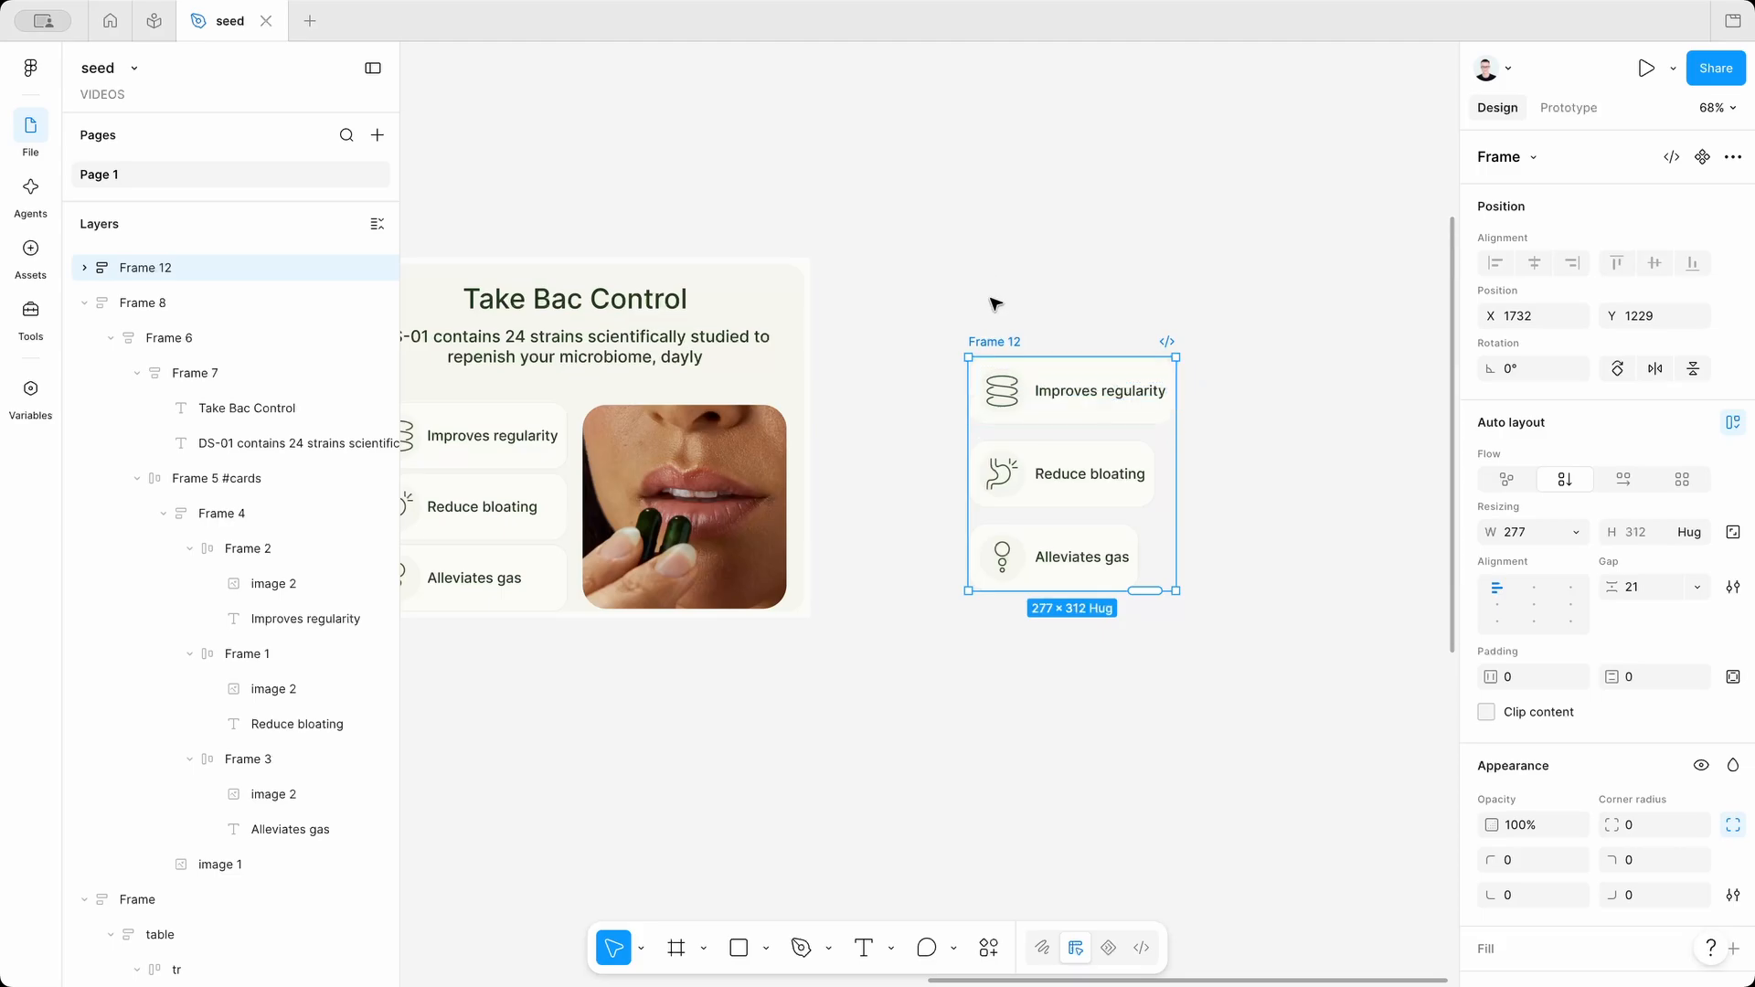
# Set all three cards inside the new stack frame to fill its width.
pyautogui.scroll(3, 998, 326)
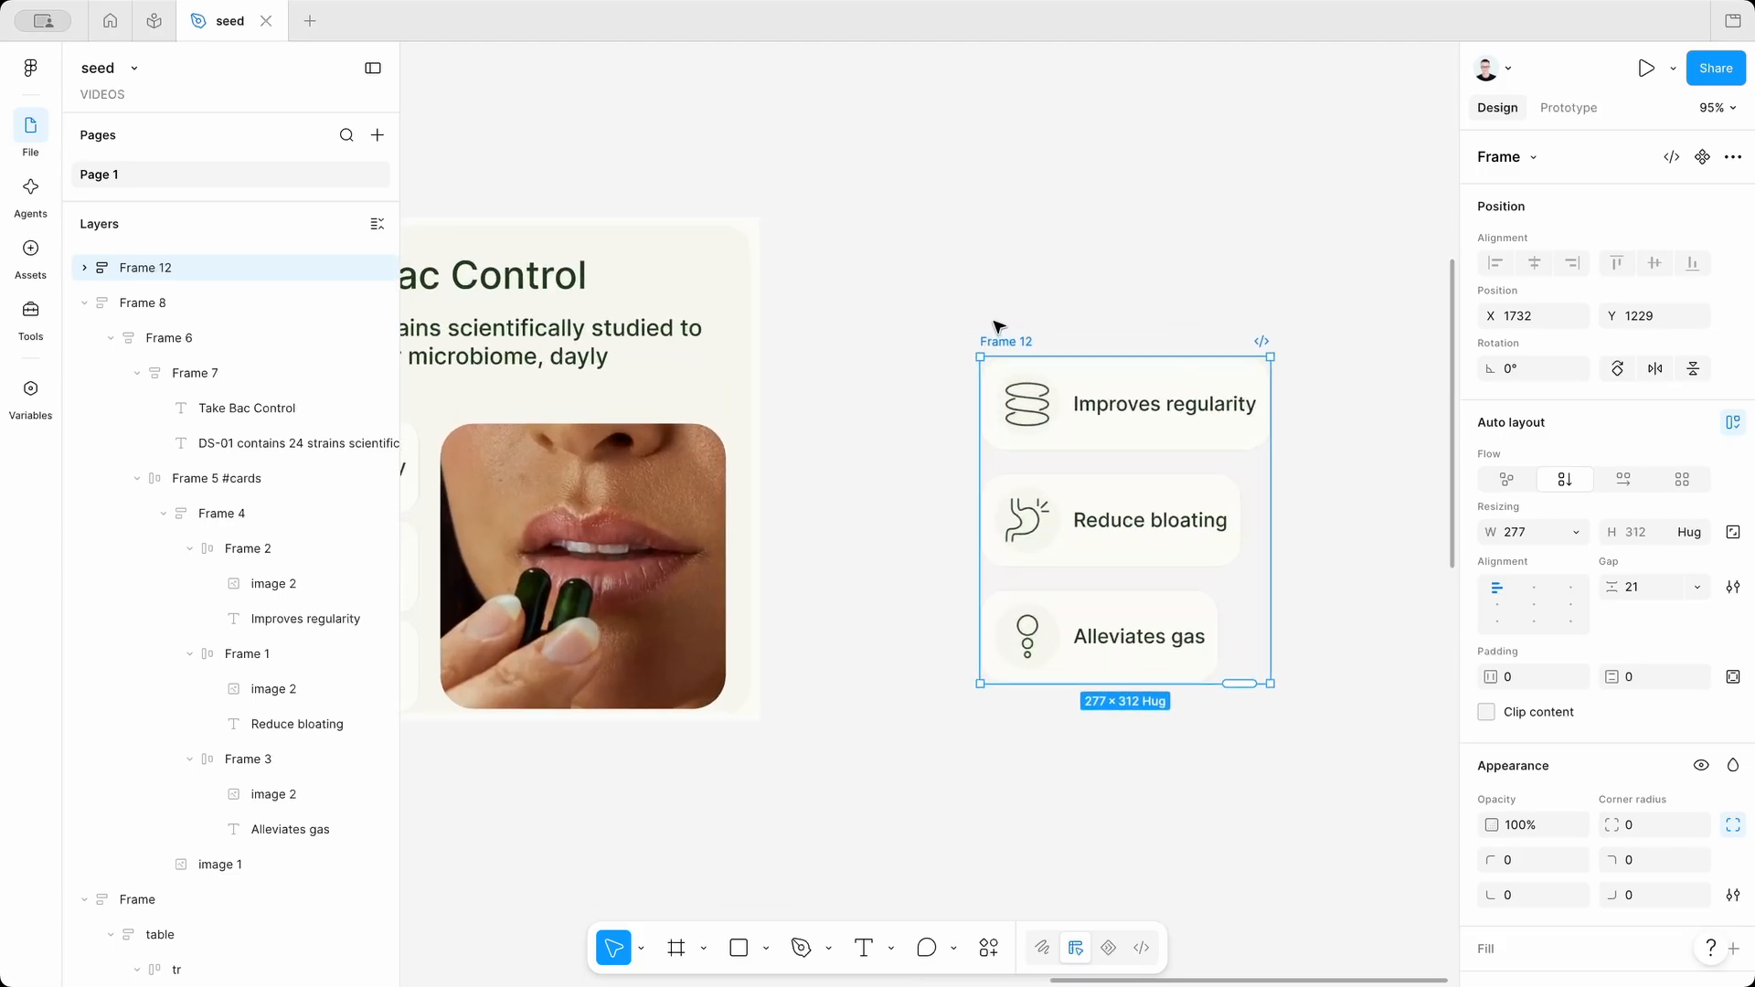
pyautogui.scroll(2, 1187, 409)
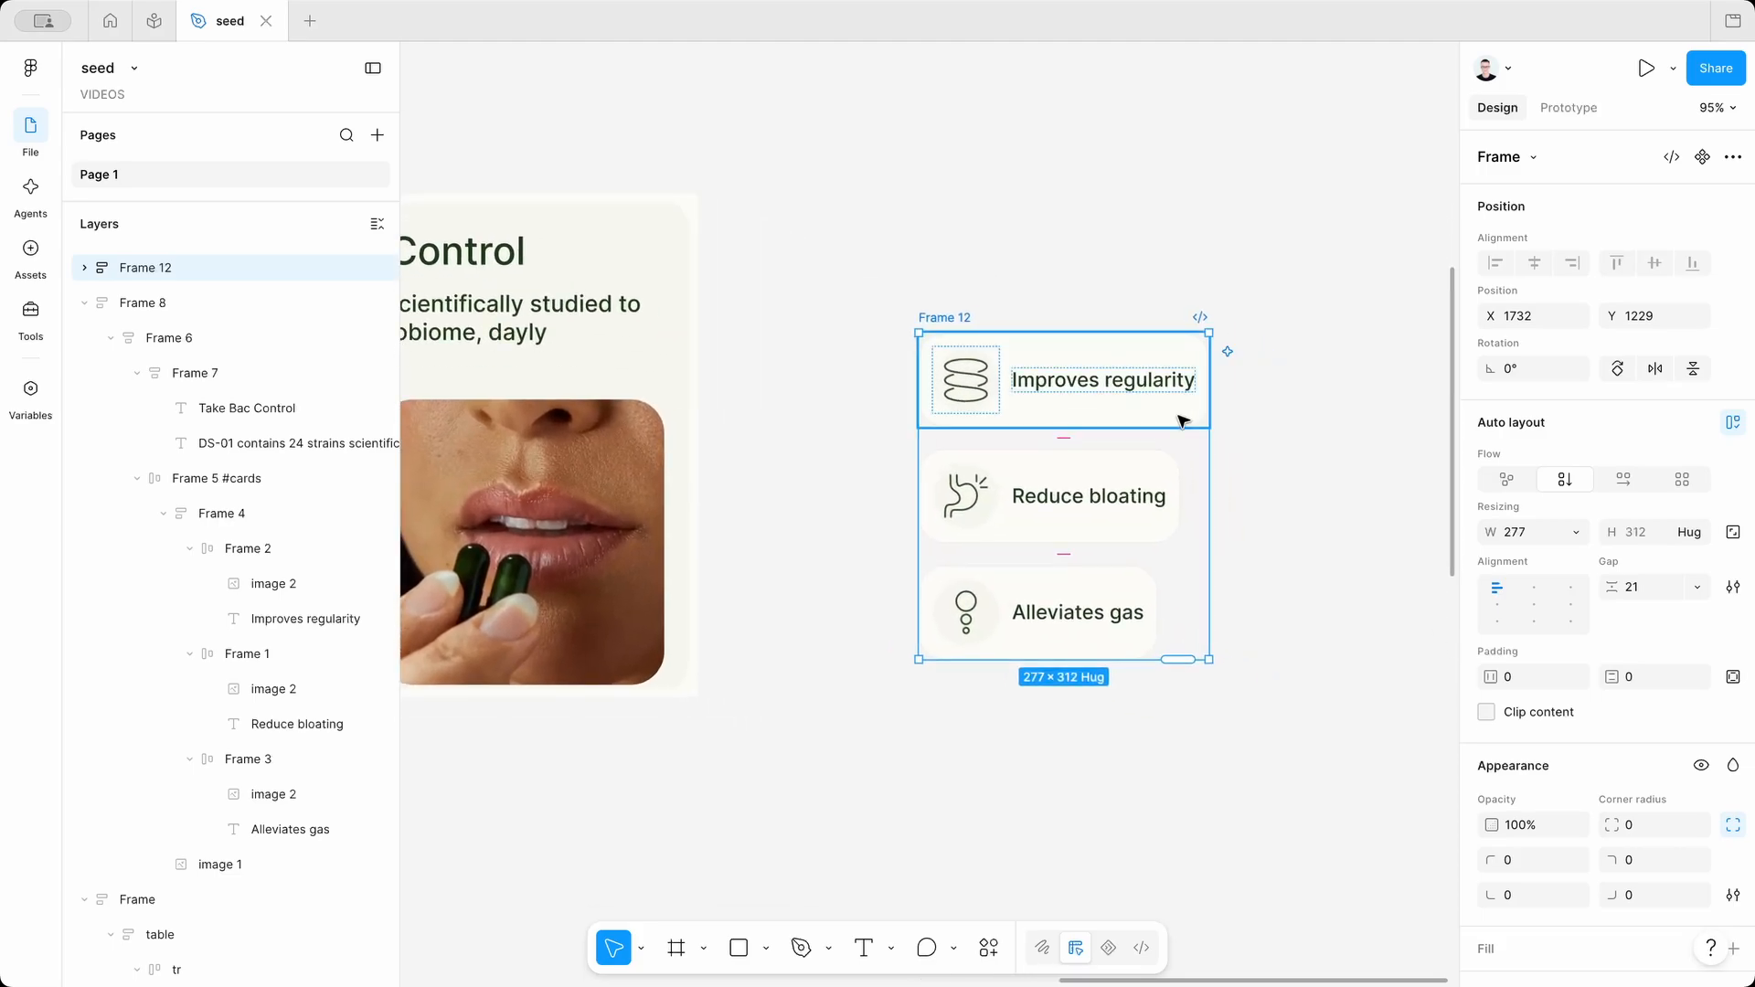
pyautogui.click(946, 303)
pyautogui.click(941, 316)
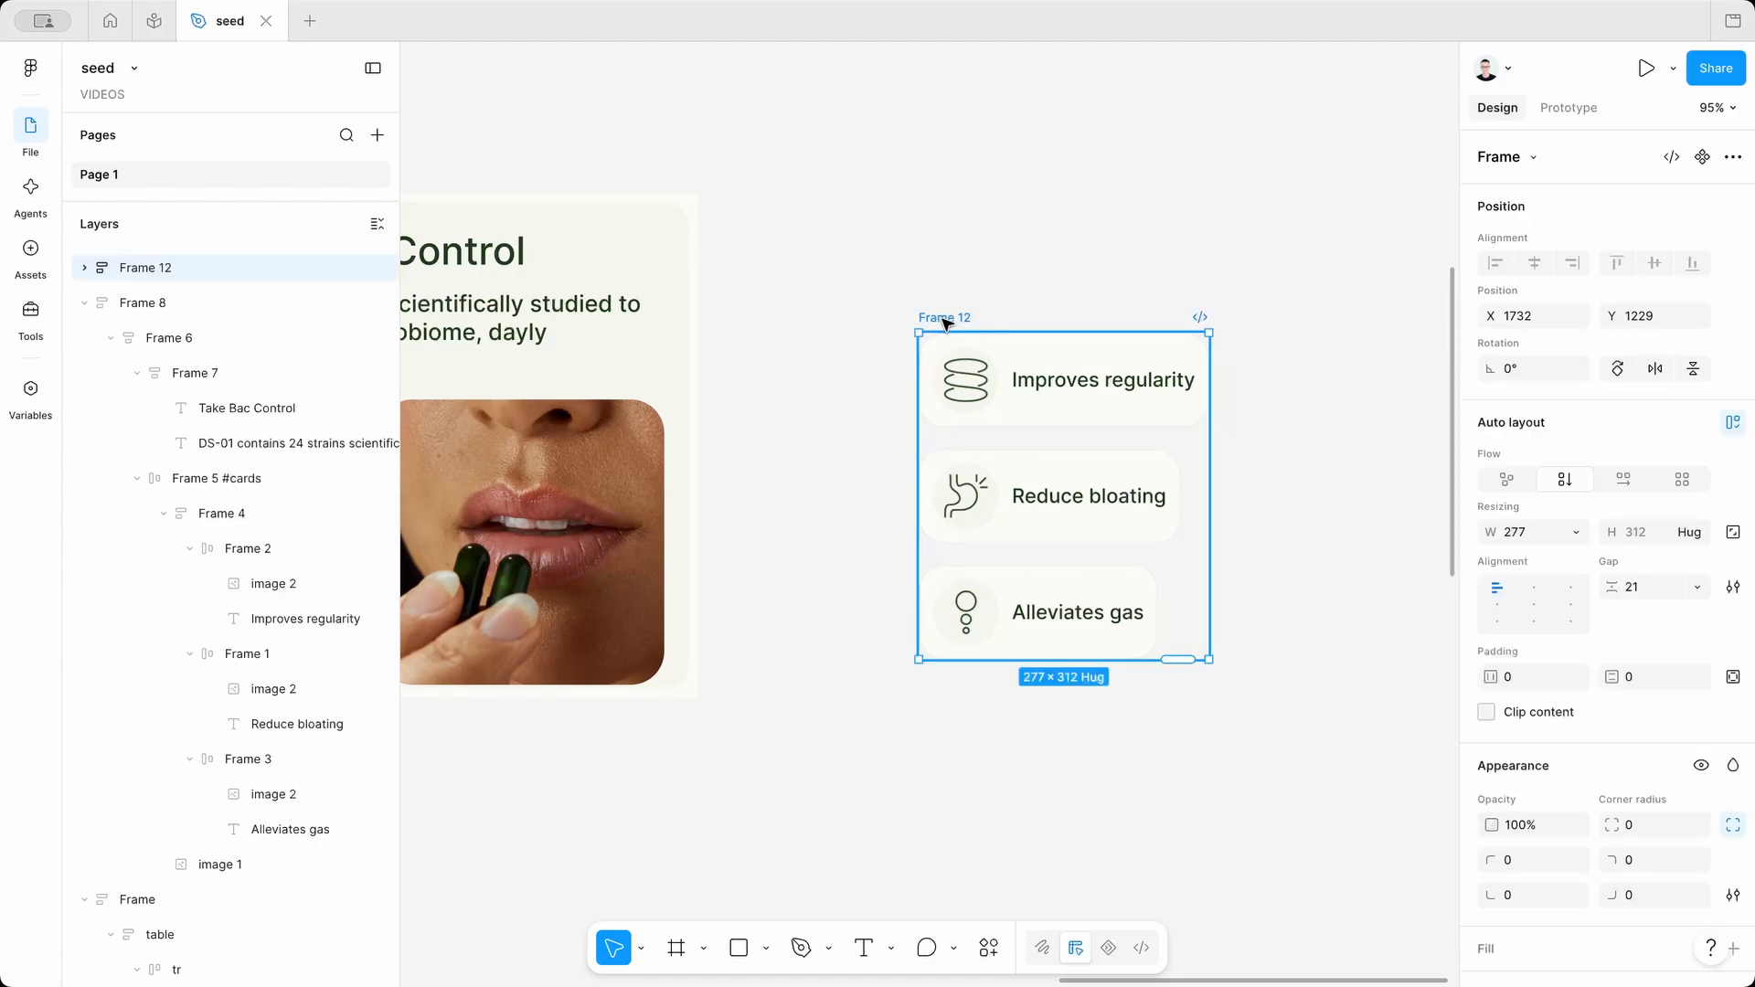
pyautogui.click(85, 267)
pyautogui.click(131, 303)
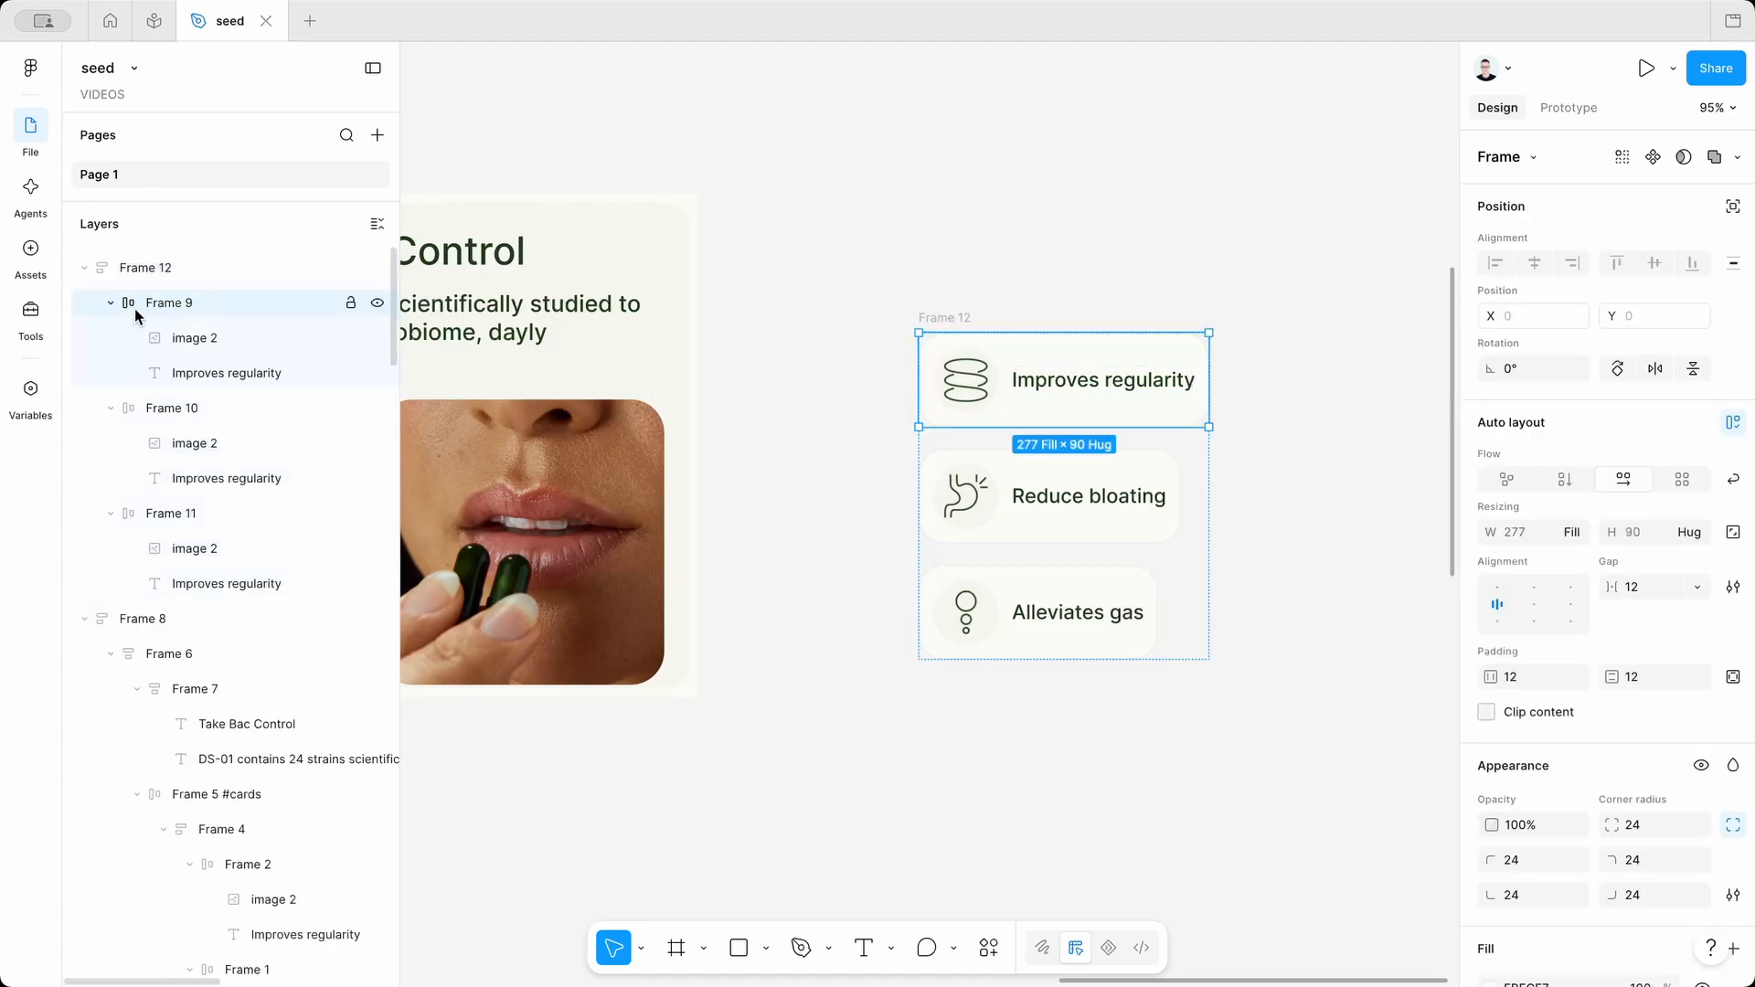
pyautogui.click(111, 408)
pyautogui.keyDown('shift'); pyautogui.click(134, 442); pyautogui.keyUp('shift')
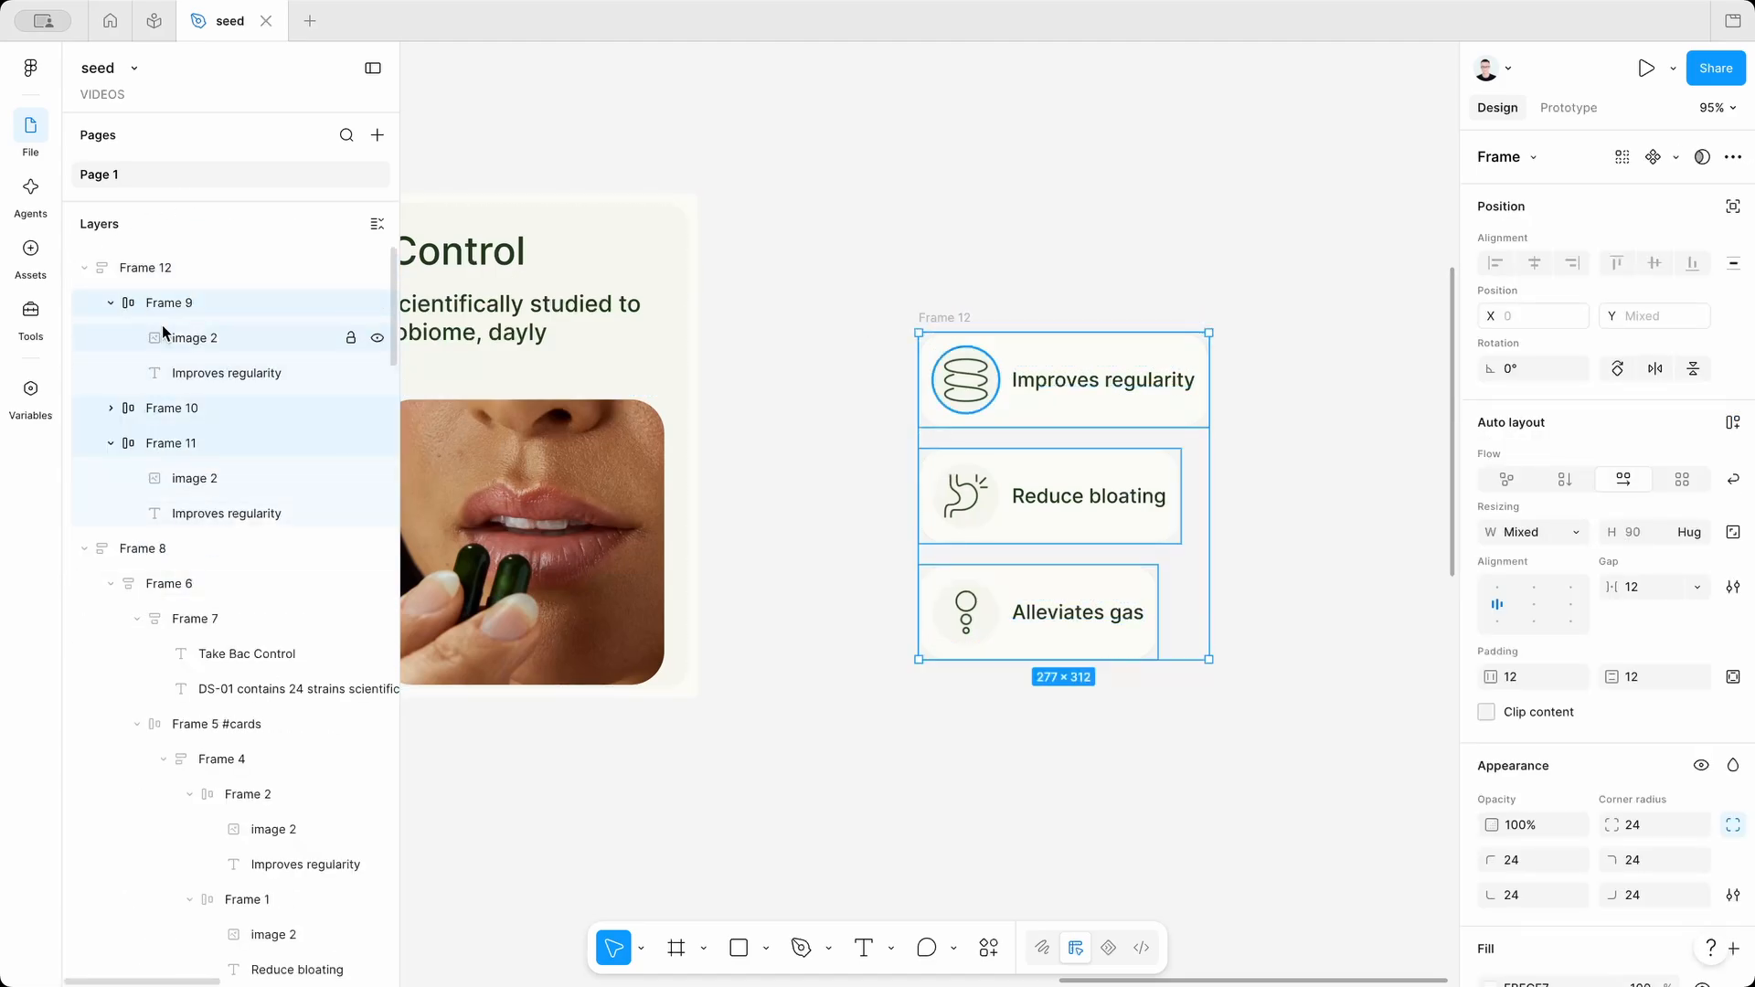
pyautogui.click(1573, 534)
pyautogui.click(1553, 590)
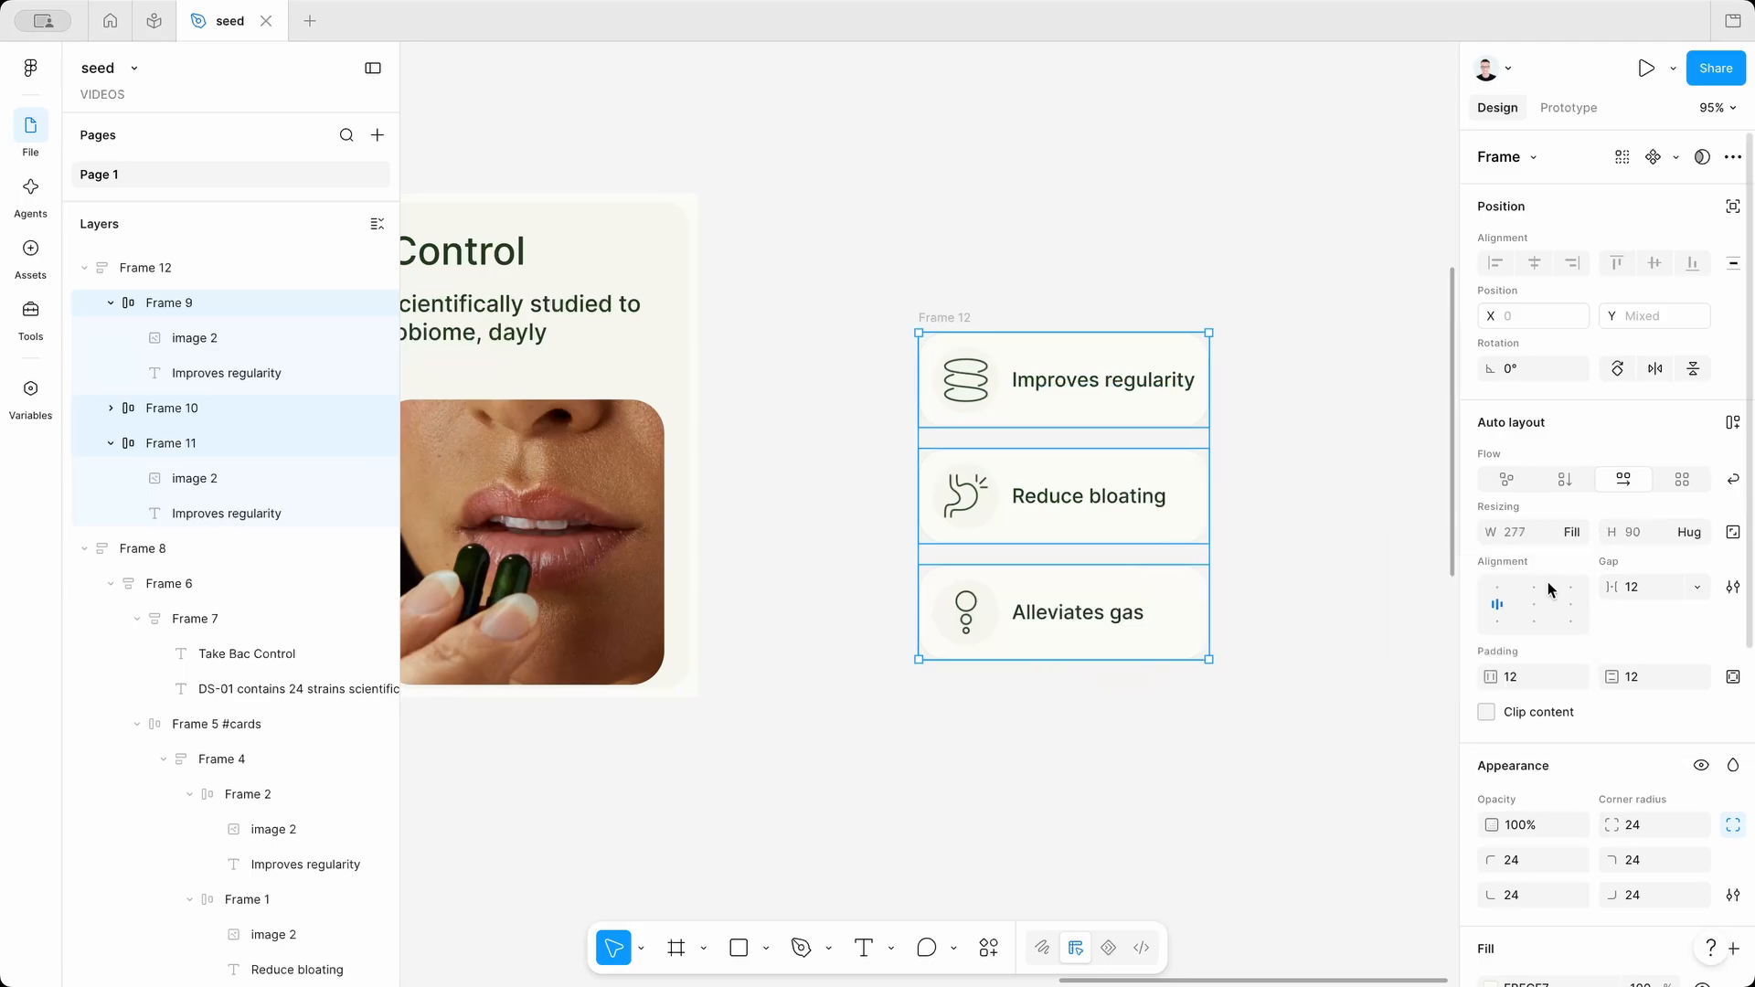
# Move the card stack frame closer to the original section and widen it to 299.
pyautogui.click(1059, 296)
pyautogui.moveTo(964, 319); pyautogui.dragTo(874, 293)
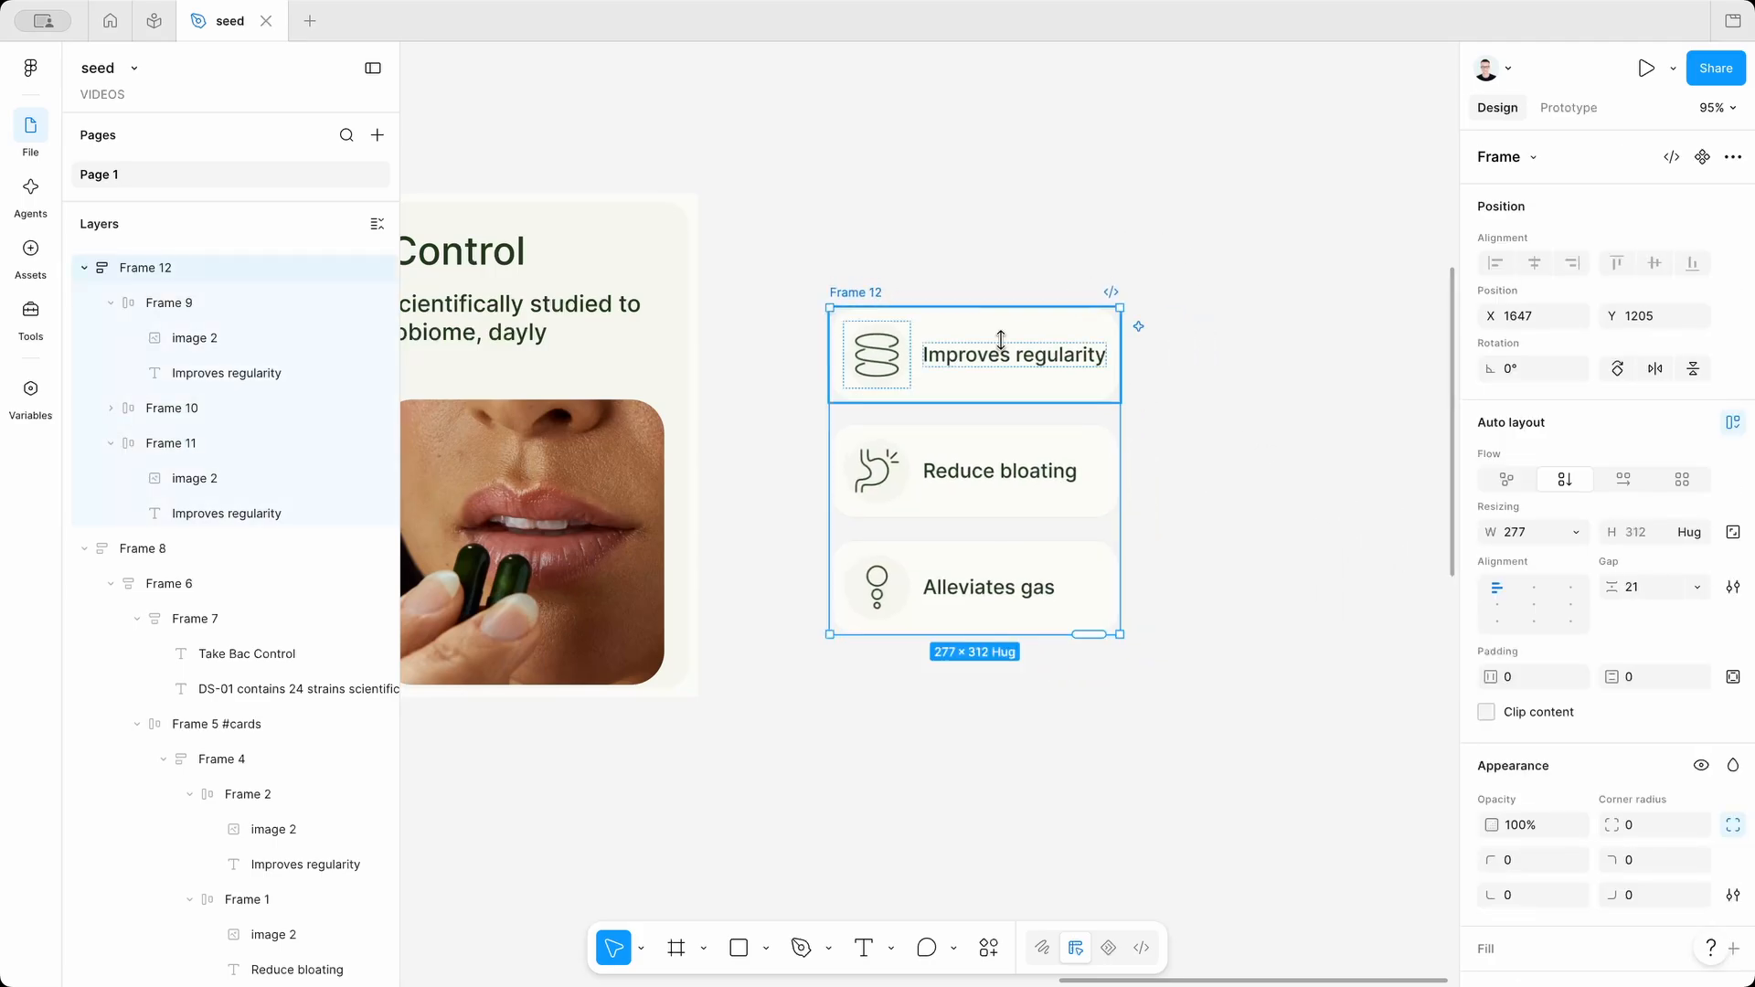
pyautogui.moveTo(1121, 442)
pyautogui.mouseDown()
pyautogui.moveTo(1170, 440)
pyautogui.moveTo(1141, 442)
pyautogui.mouseUp()
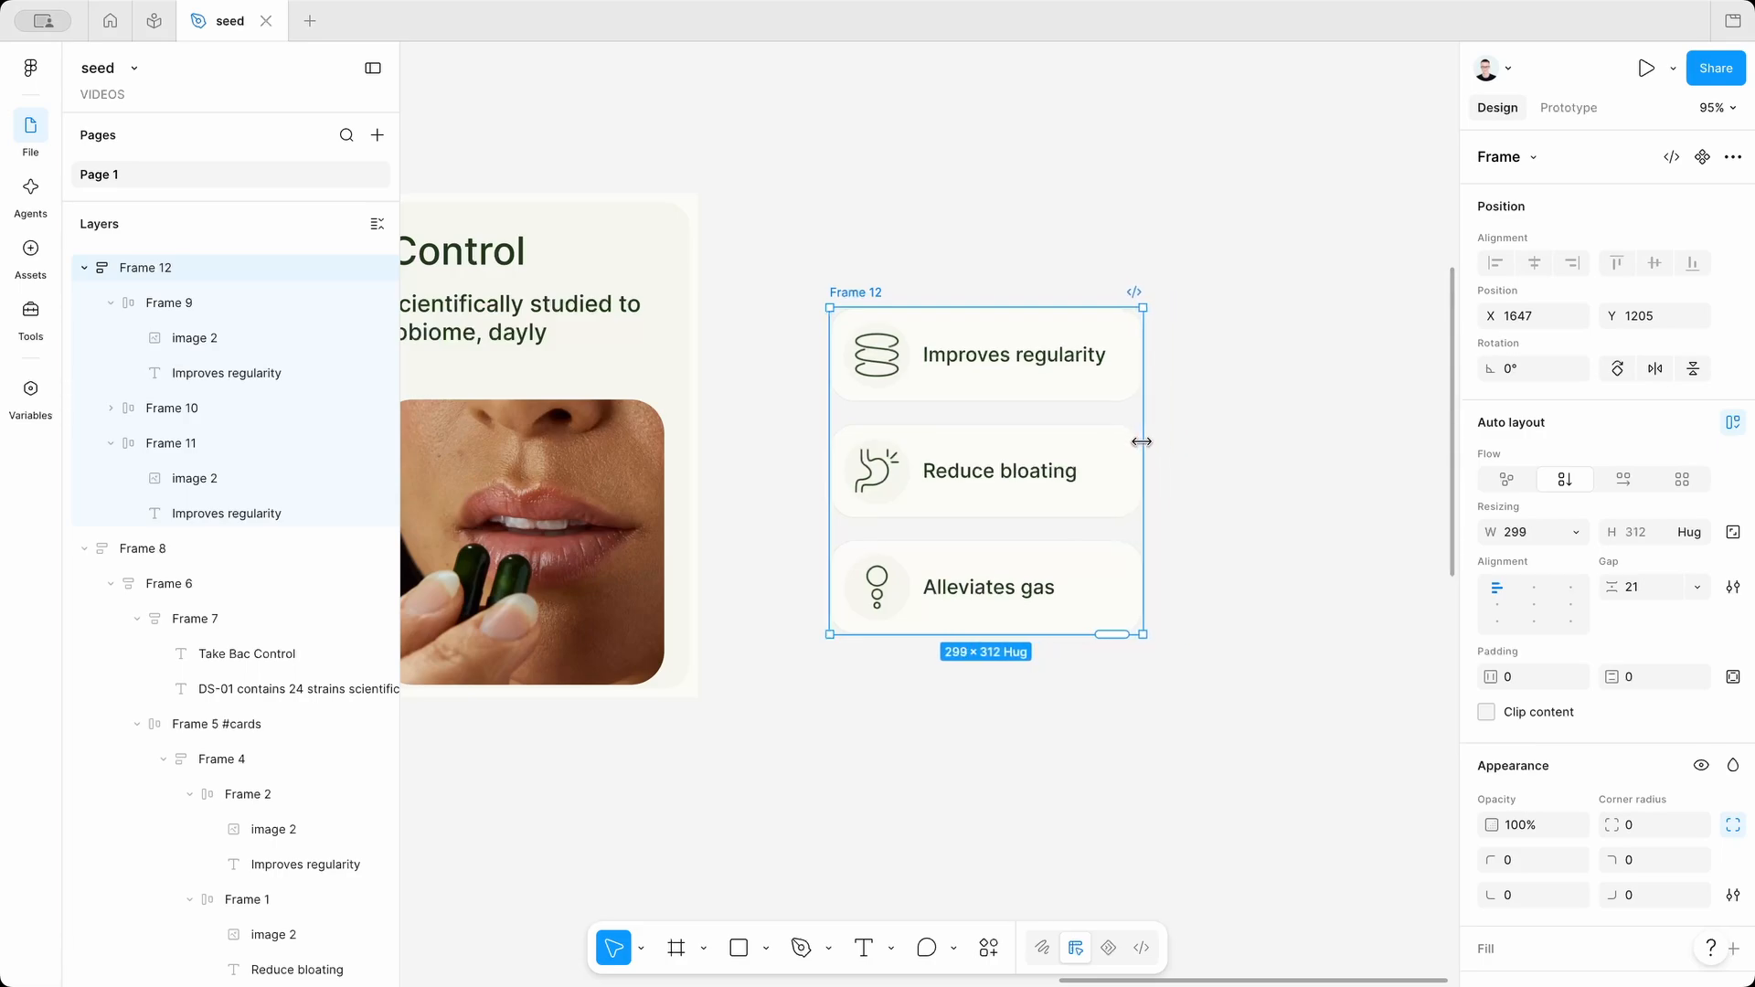
# Reduce the vertical gap between the stacked cards to 7.
pyautogui.click(1645, 587)
pyautogui.press('Down')
pyautogui.press('Down')
pyautogui.press('Down')
pyautogui.press('Down')
pyautogui.press('Down')
pyautogui.press('Down')
pyautogui.press('Down')
pyautogui.press('Down')
pyautogui.press('Down')
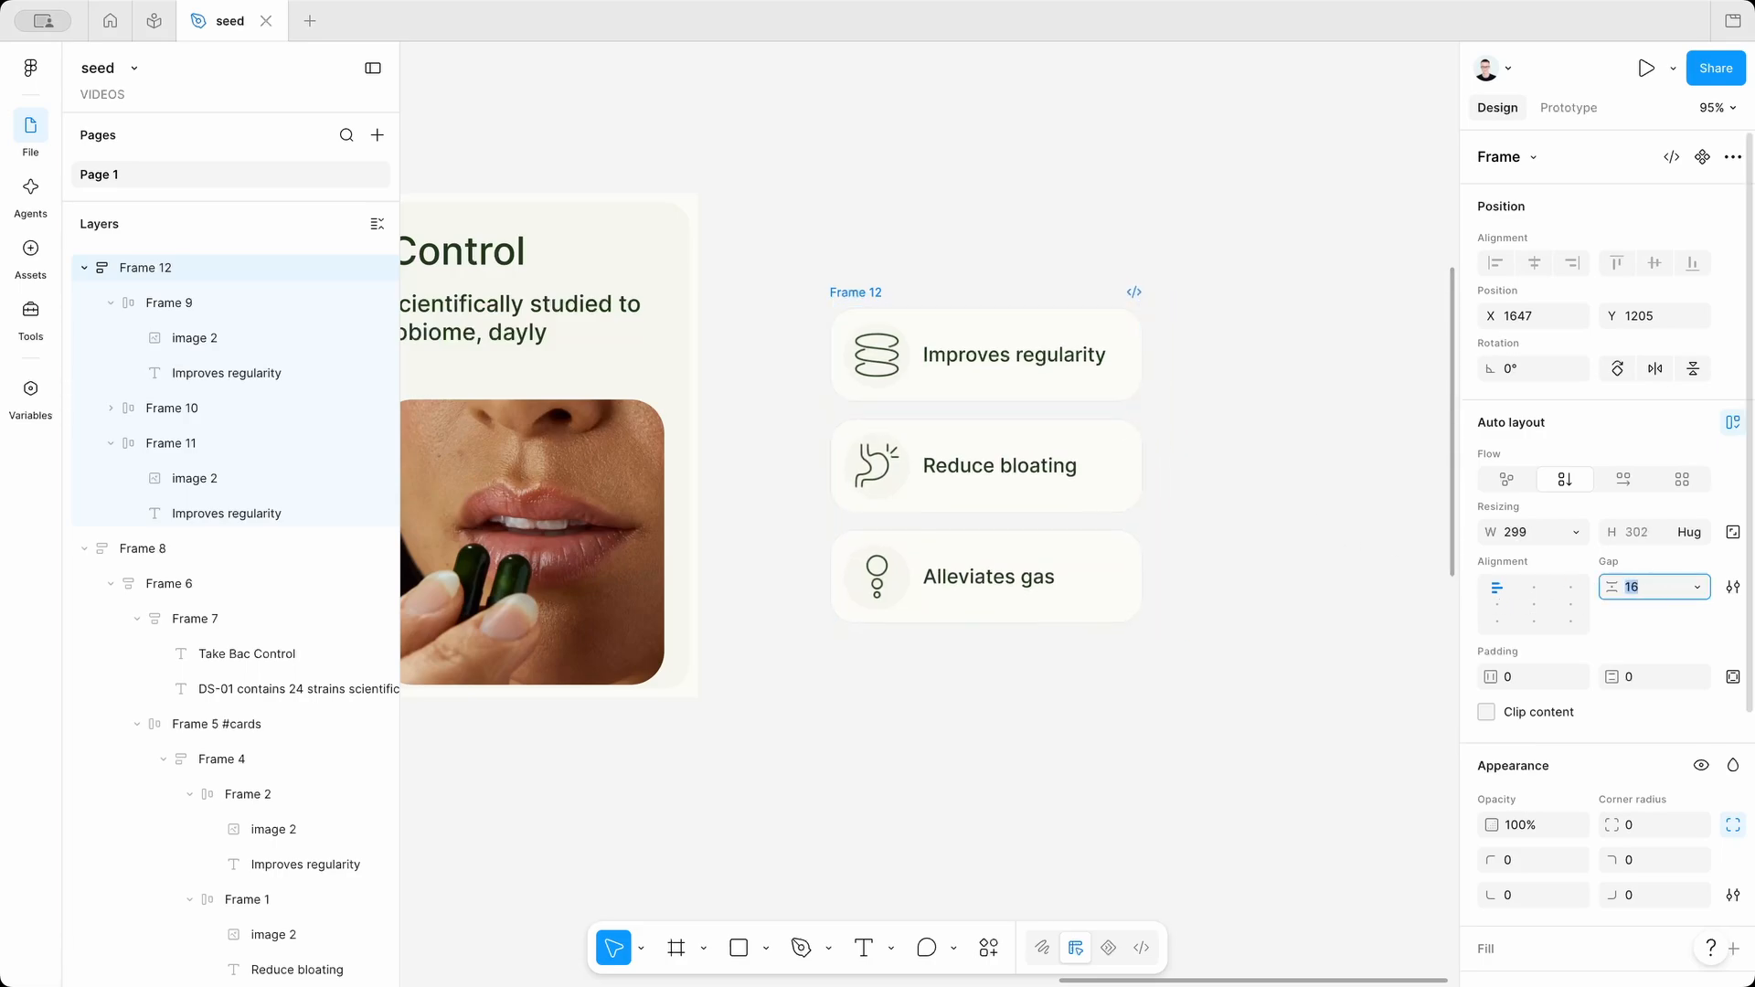
pyautogui.press('Down')
pyautogui.press('Down')
pyautogui.press('Down')
pyautogui.press('Down')
pyautogui.press('Down')
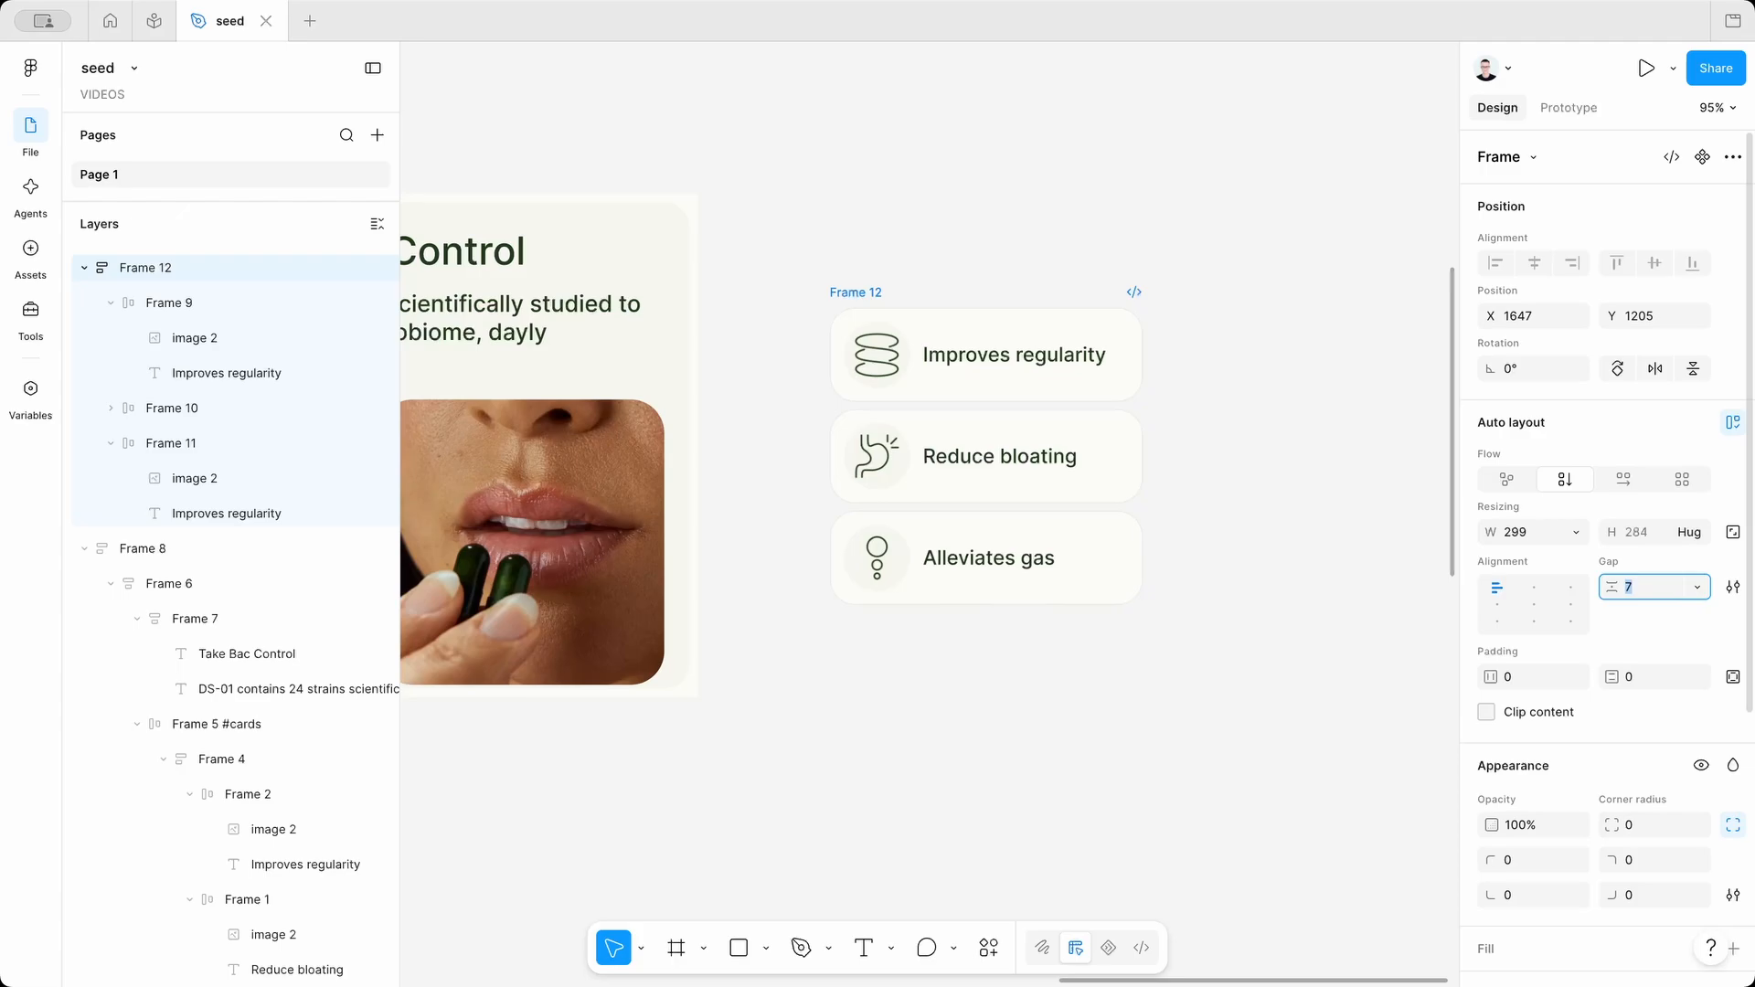
pyautogui.click(1211, 642)
# Duplicate the lips-and-capsules photo out of the original section, placing the copy beside the new card stack.
pyautogui.scroll(-4, 1211, 644)
pyautogui.keyDown('super'); pyautogui.click(802, 591); pyautogui.keyUp('super')
pyautogui.moveTo(802, 591); pyautogui.dragTo(1340, 537)
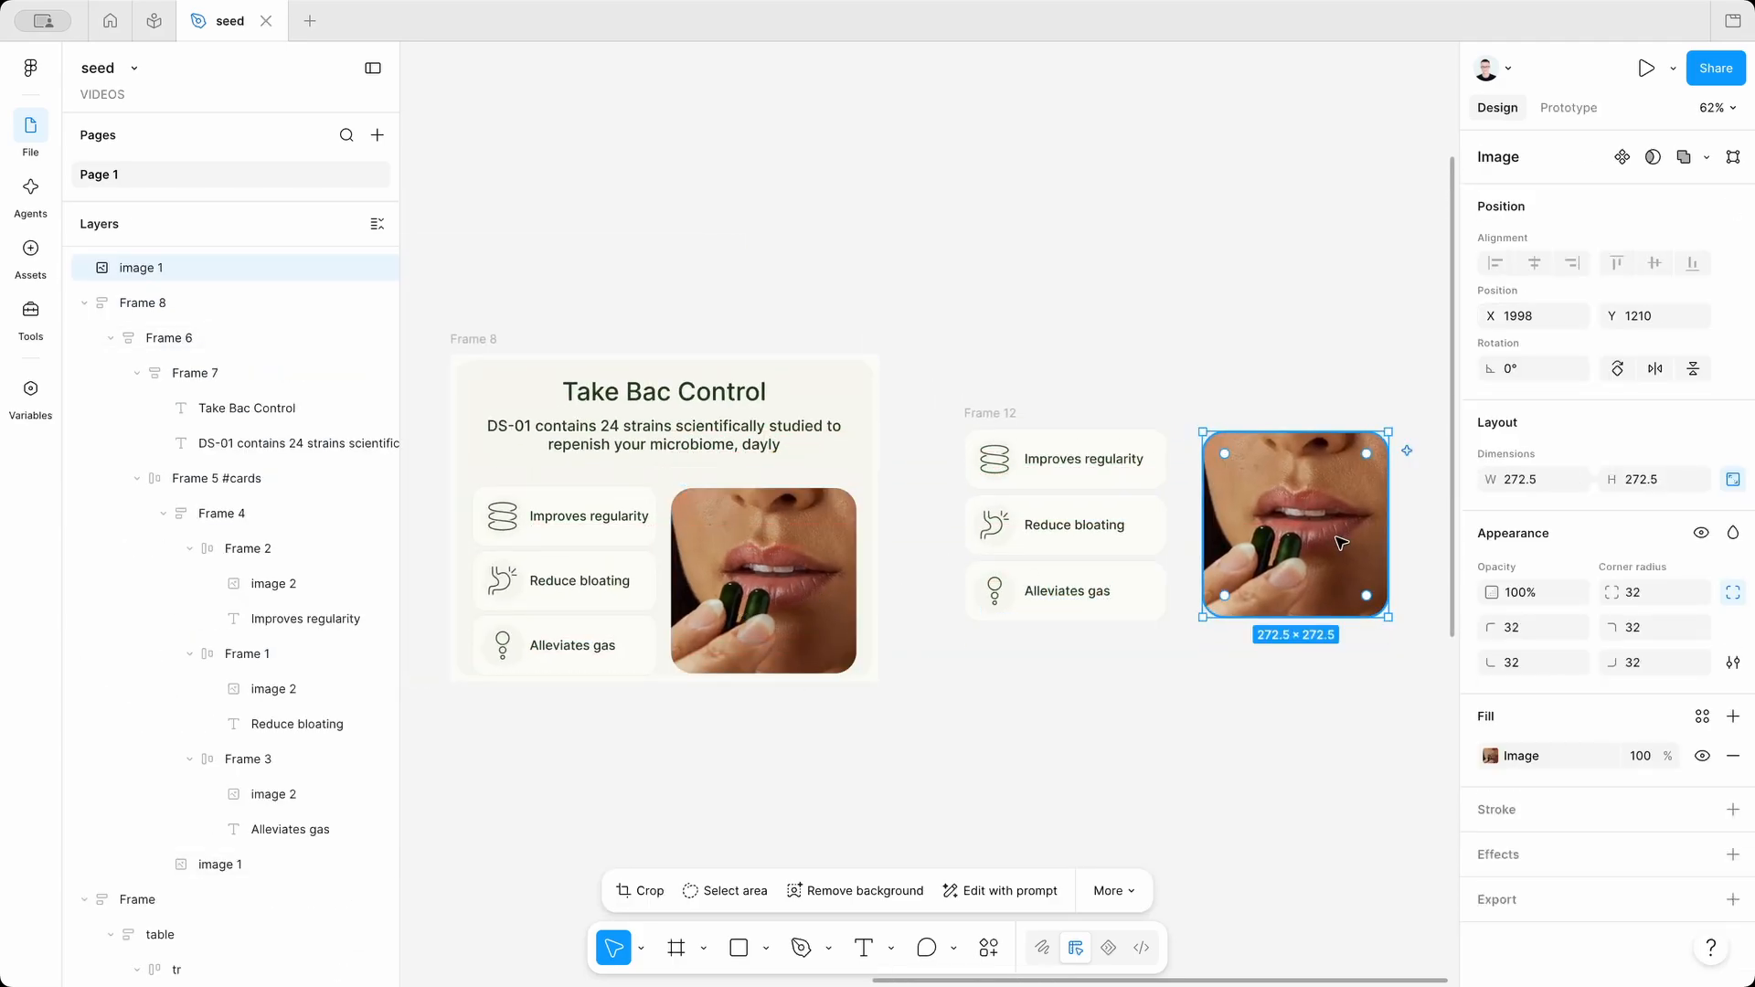
# Wrap the card stack and the copied photo together in a horizontal auto layout frame.
pyautogui.scroll(3, 1293, 539)
pyautogui.click(792, 357)
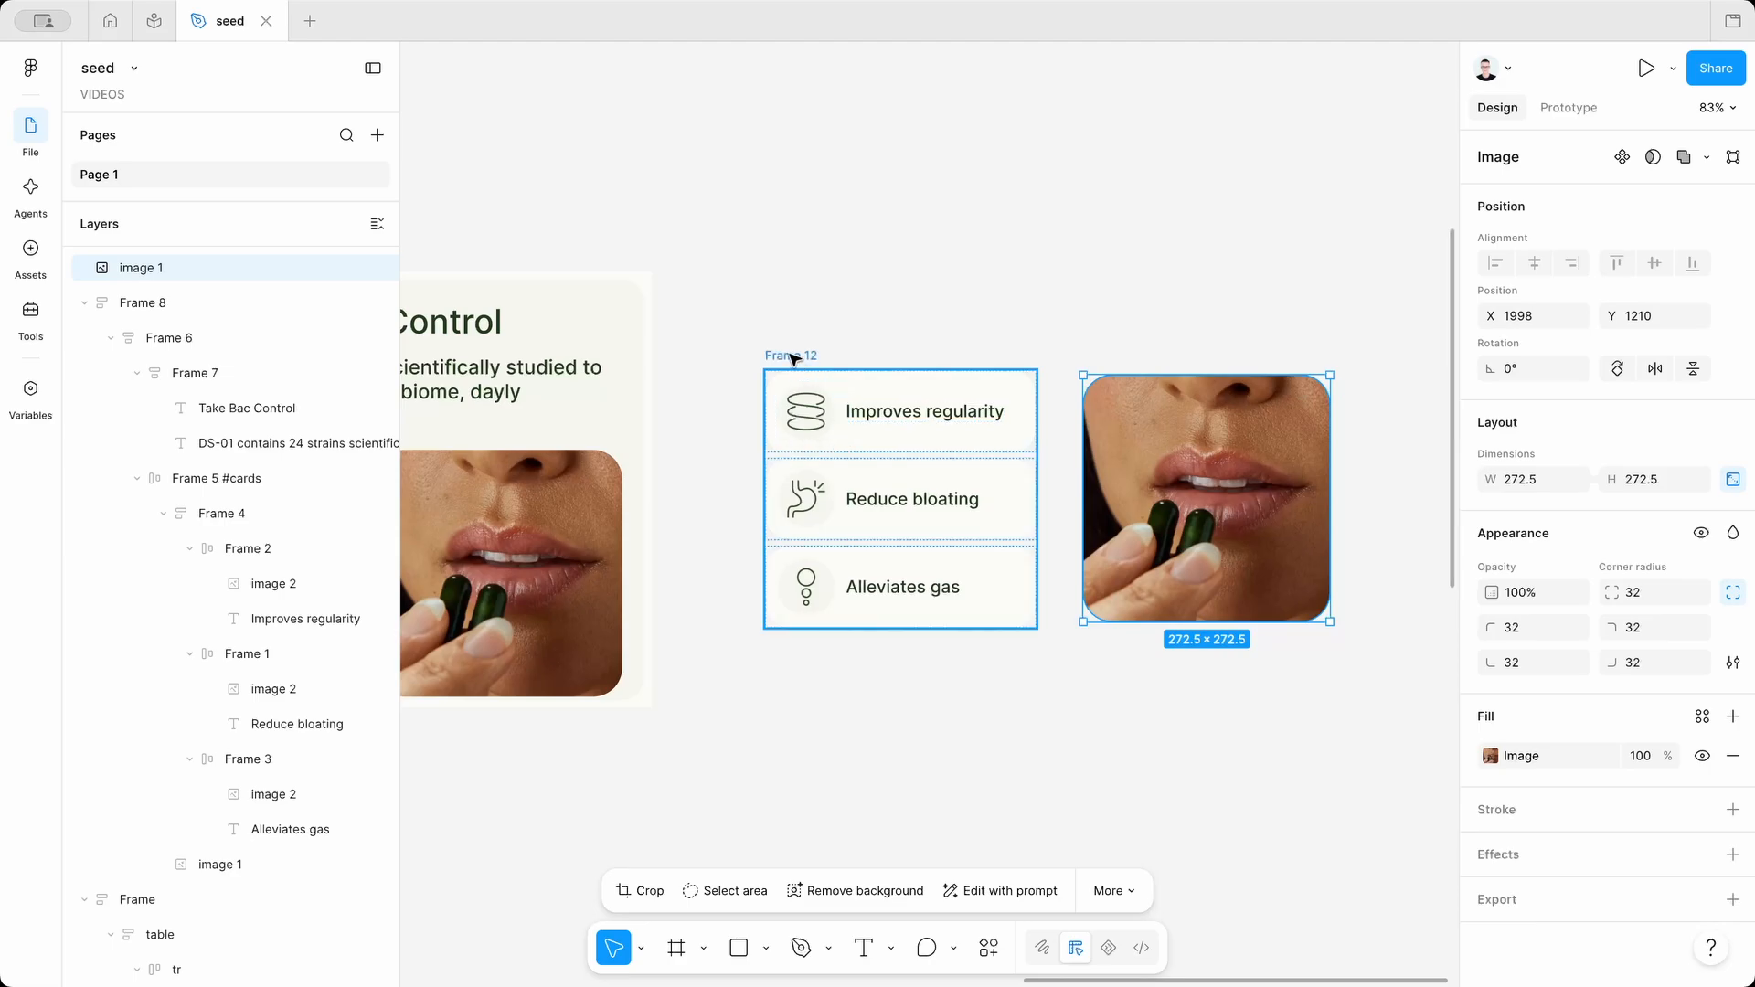
pyautogui.keyDown('shift'); pyautogui.click(1253, 466); pyautogui.keyUp('shift')
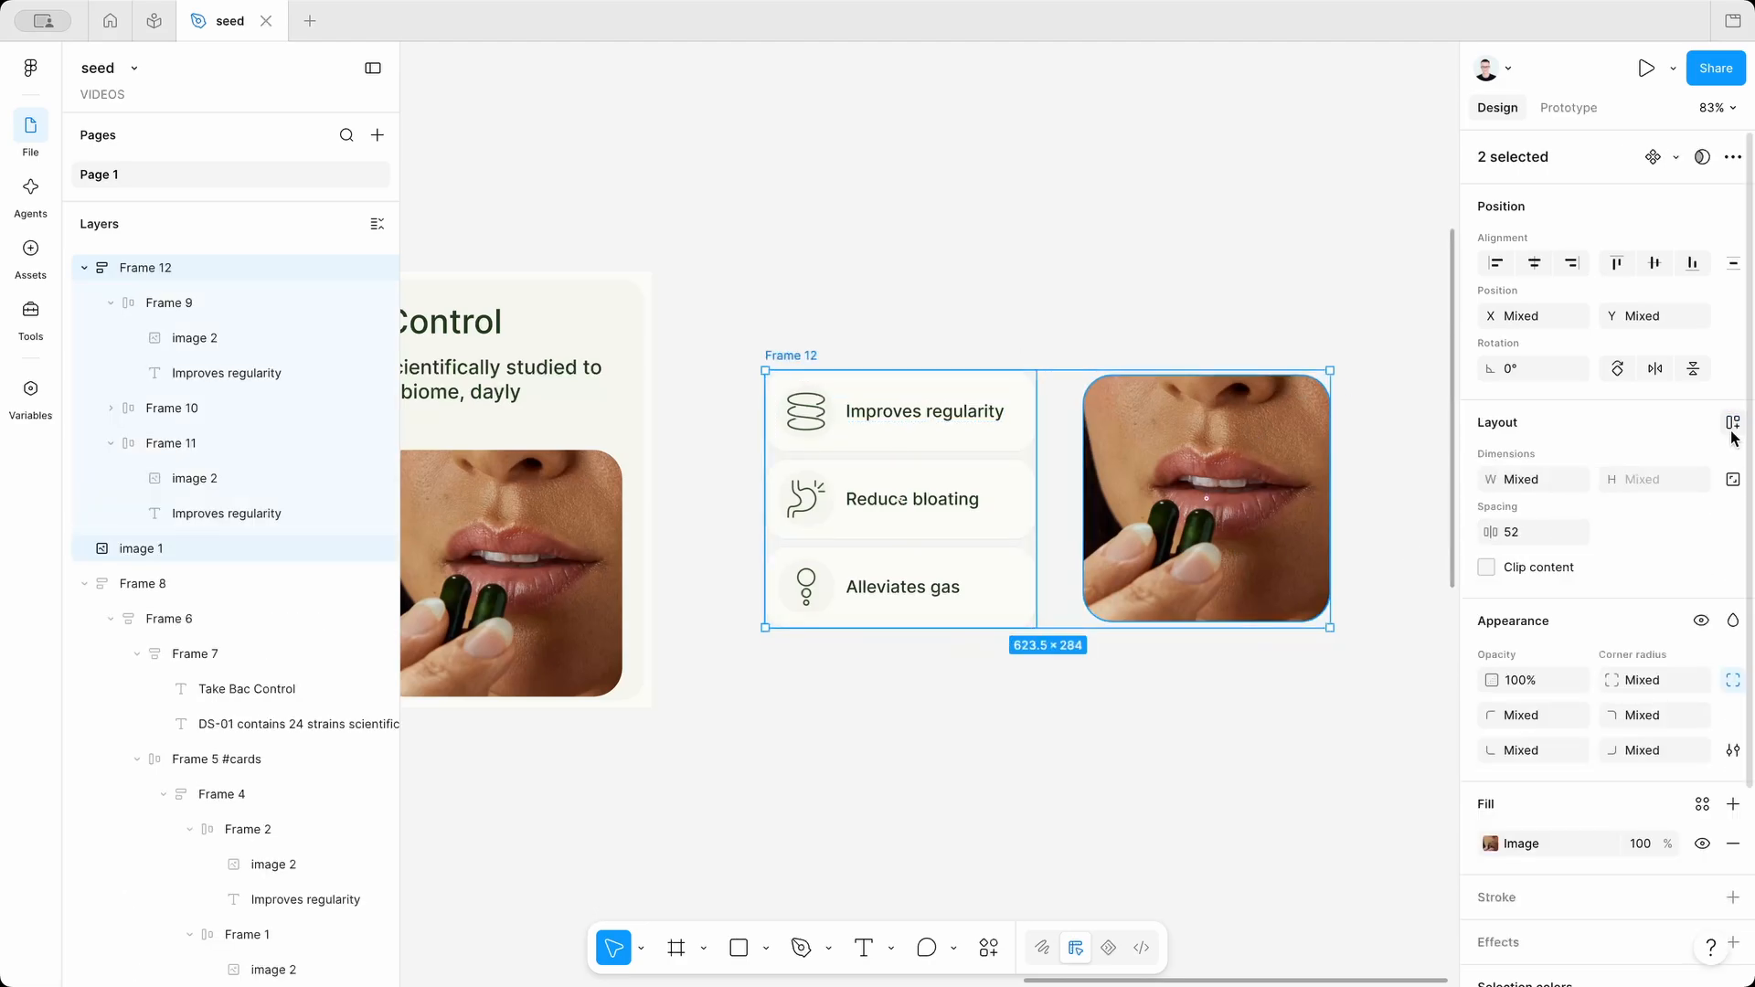
pyautogui.click(1730, 433)
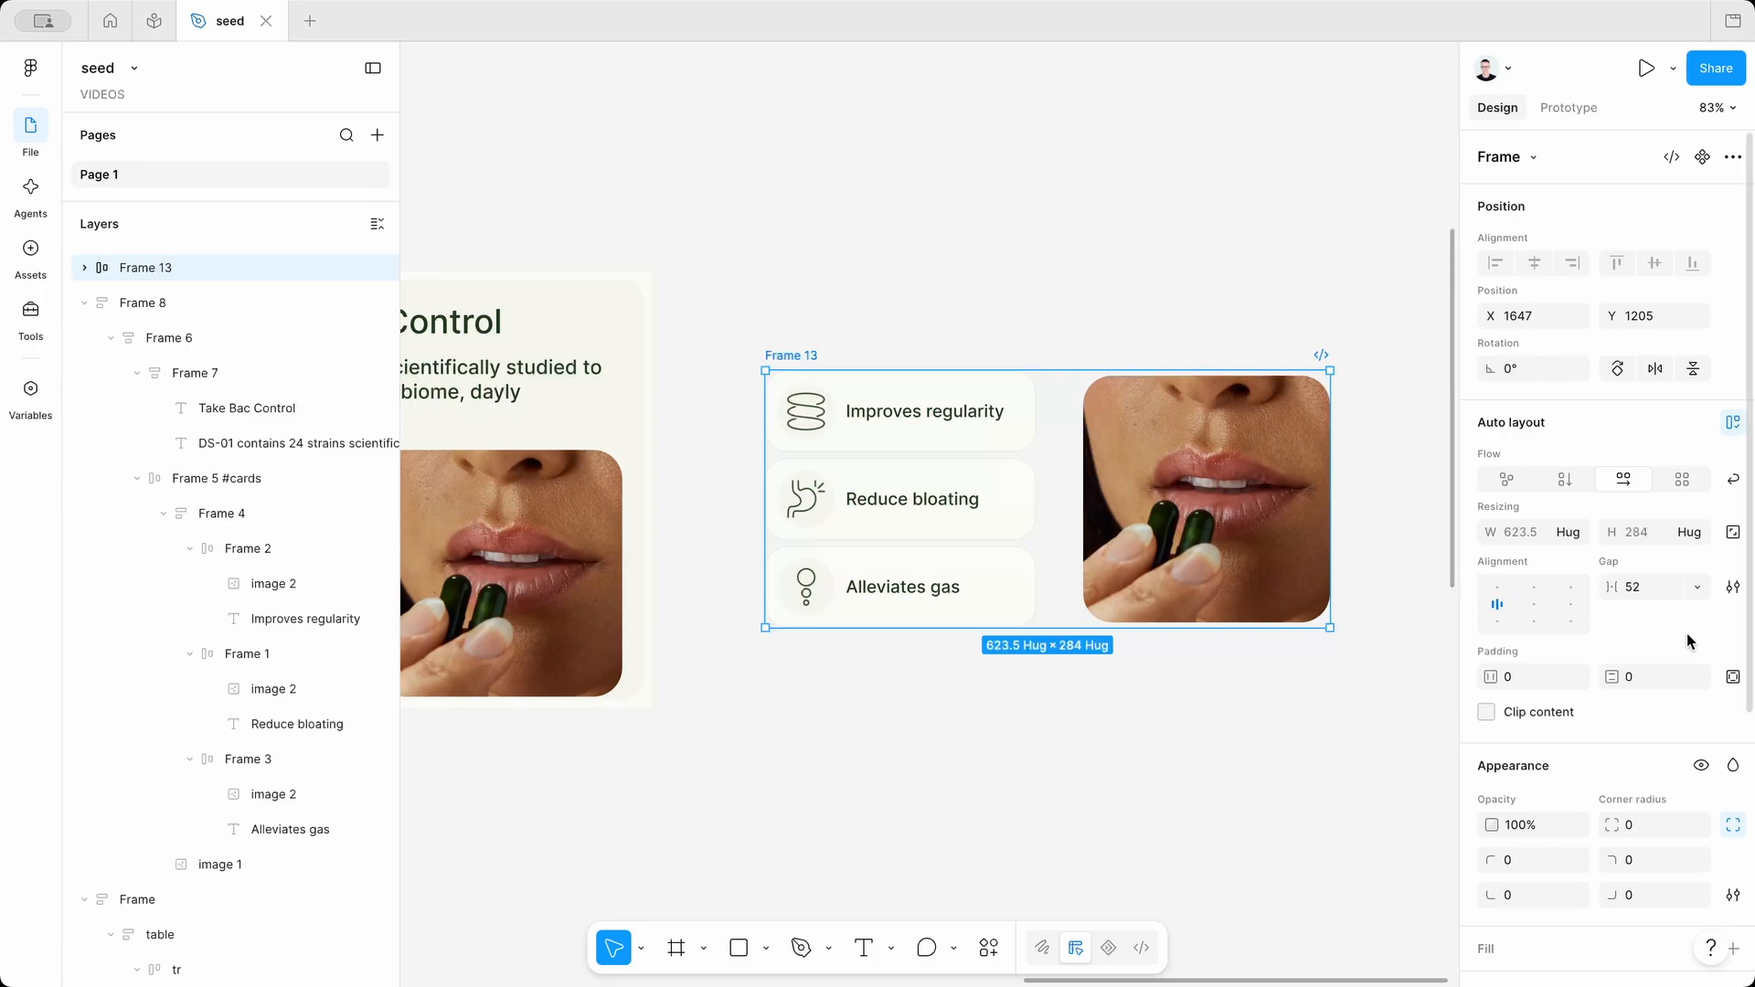
# Set the combined frame's gap to 12 and its padding to 12 on all sides.
pyautogui.click(1645, 586)
pyautogui.write('12')
pyautogui.click(1525, 677)
pyautogui.press('Return')
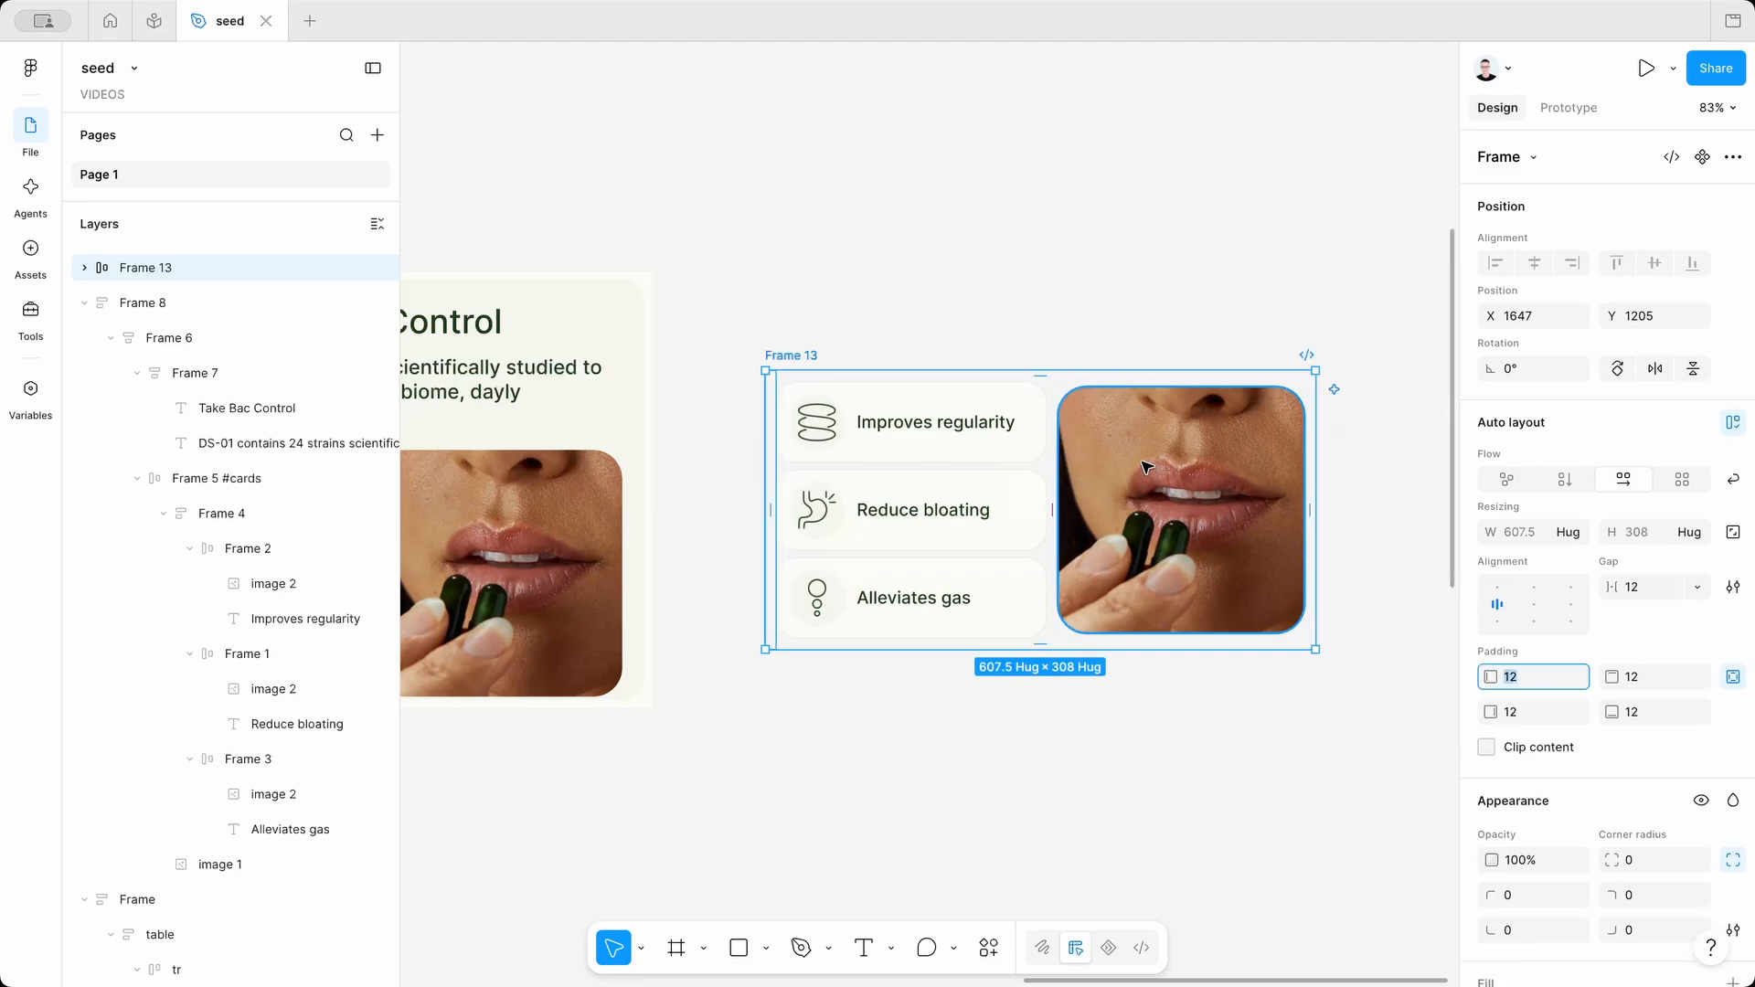
pyautogui.click(914, 197)
# Set both the card stack and the photo to fill the combined frame's width equally.
pyautogui.click(792, 355)
pyautogui.press('Return')
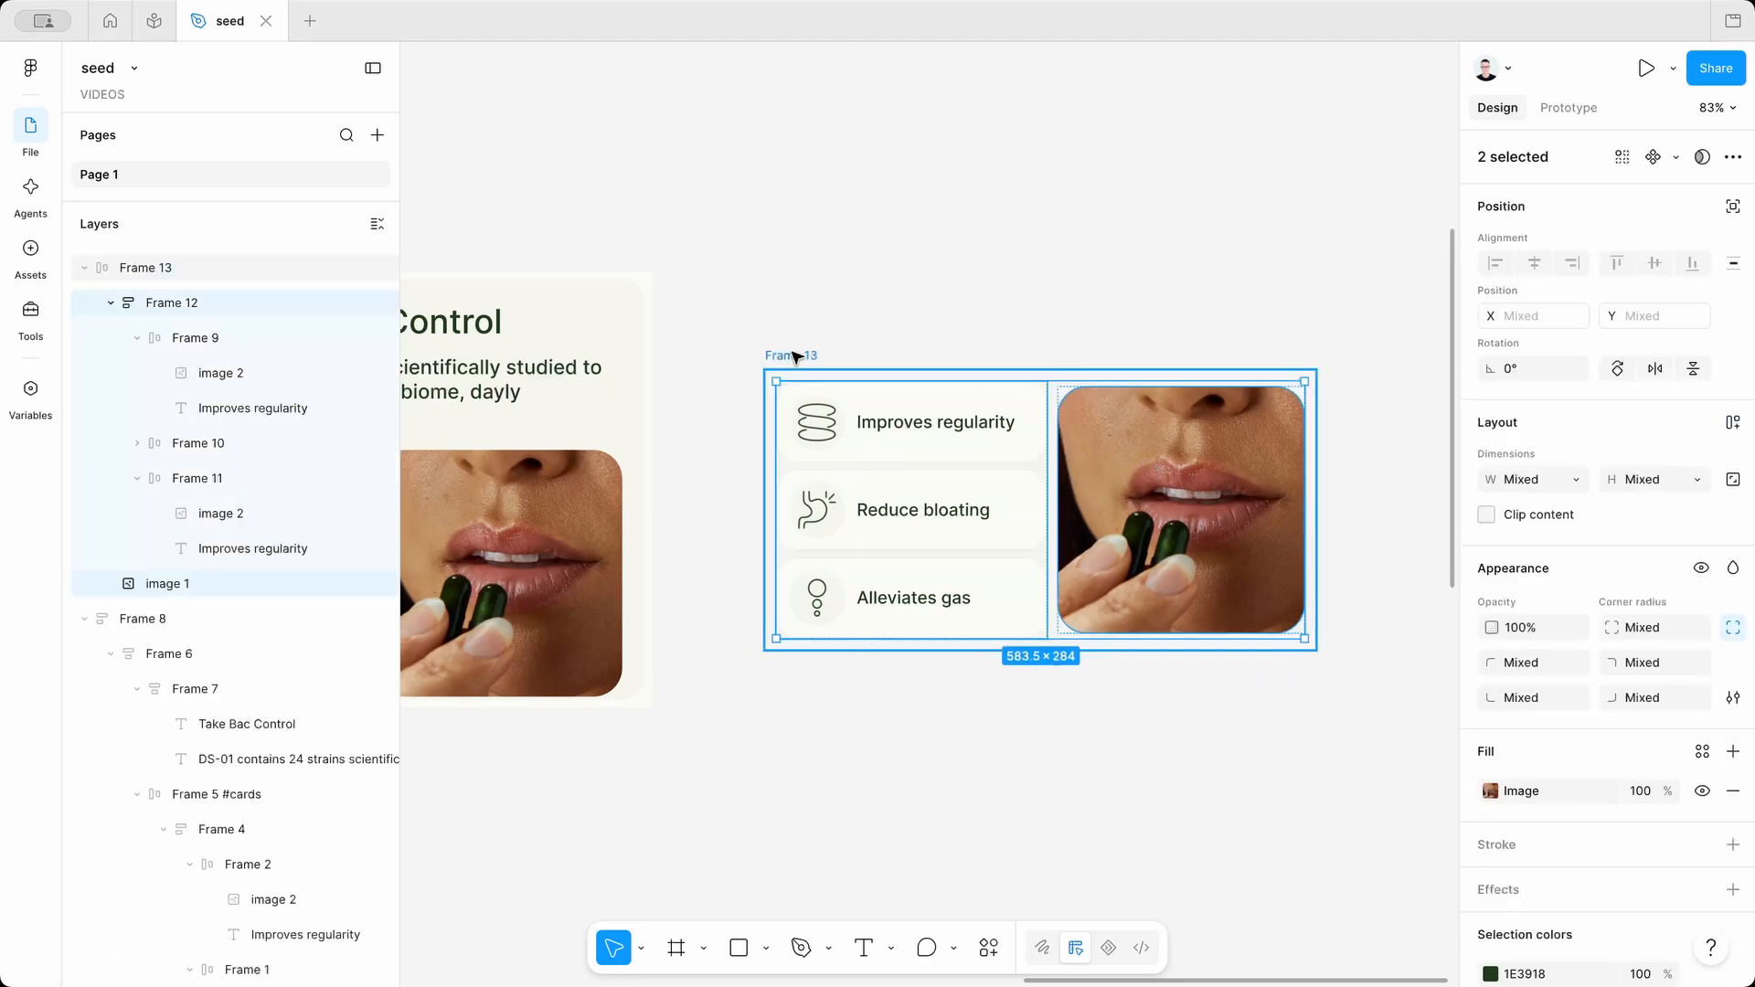
pyautogui.click(1576, 479)
pyautogui.click(1547, 534)
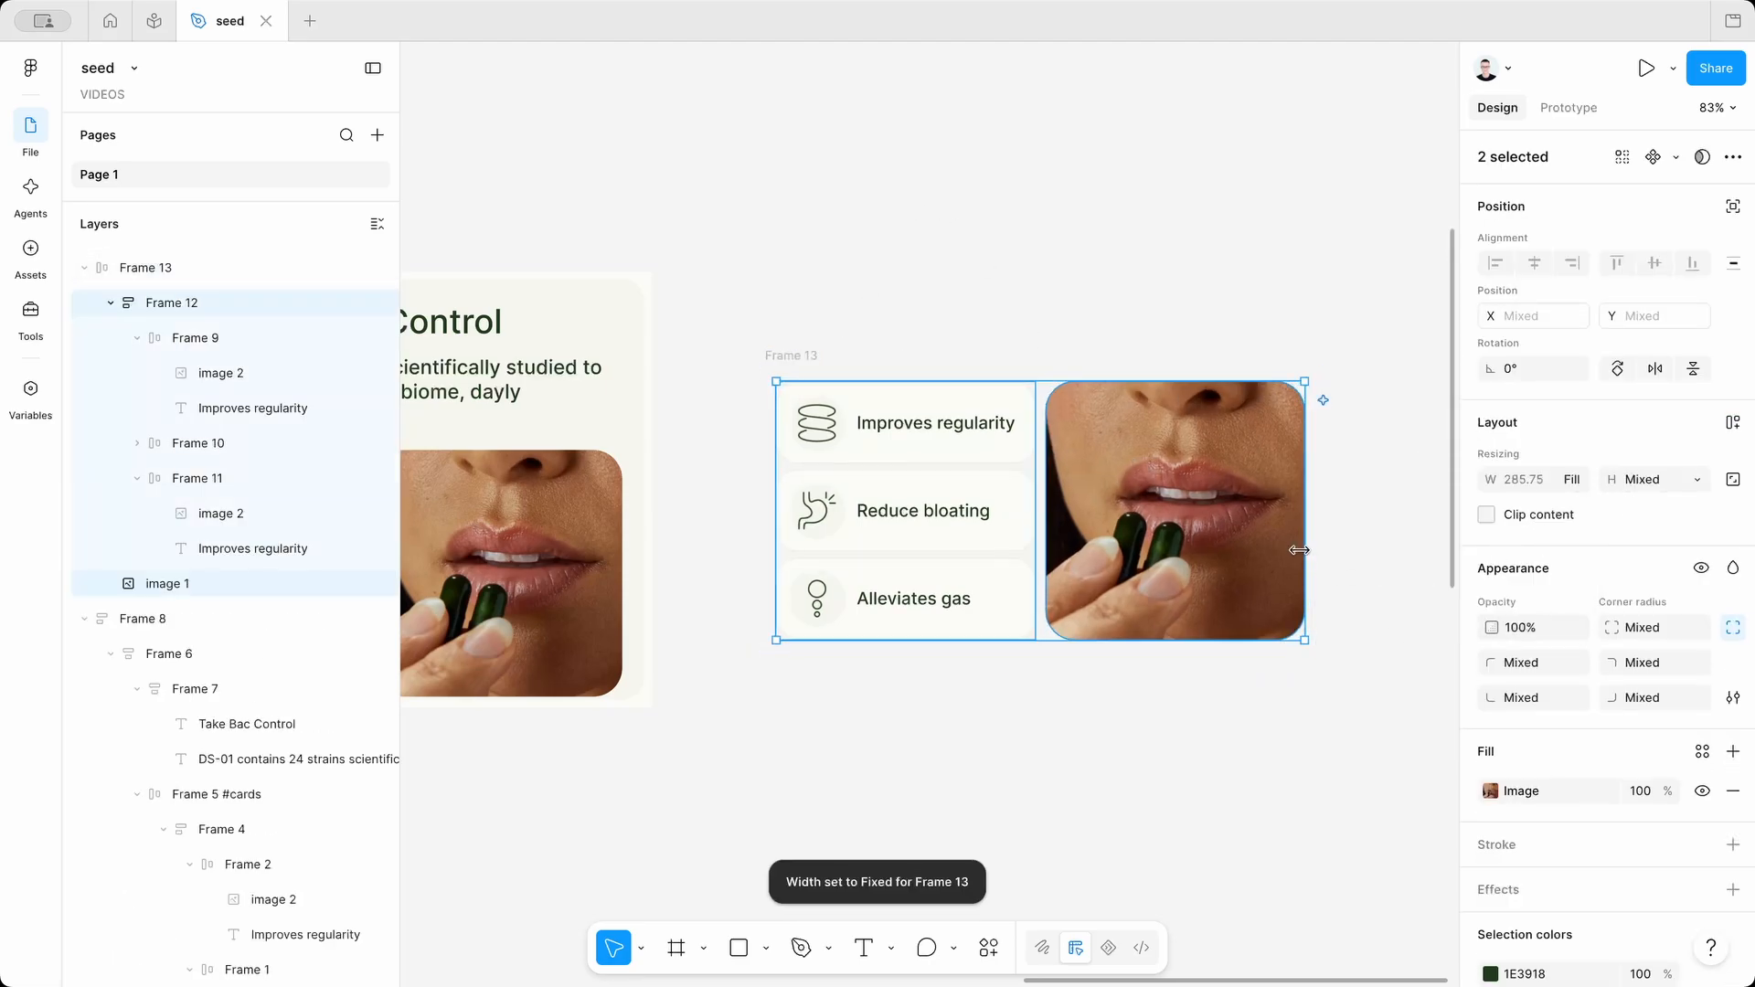
pyautogui.press('Return')
pyautogui.hotkey('shift', 'Return')
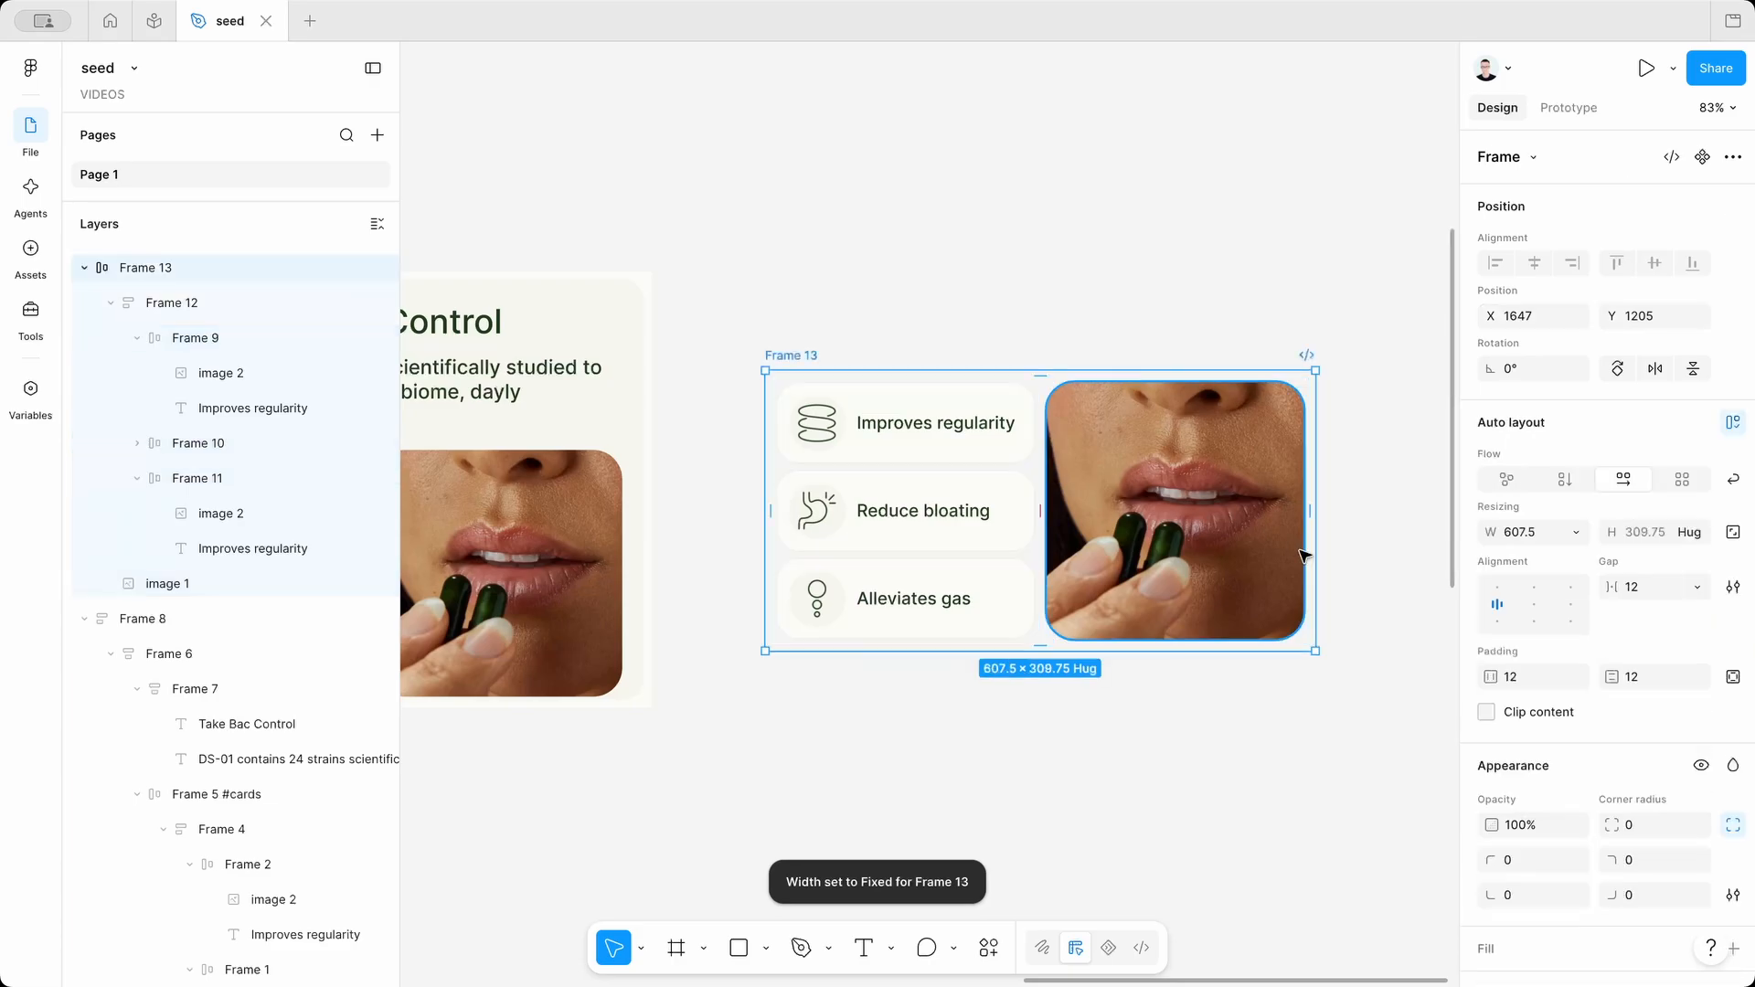
pyautogui.click(1036, 330)
# Fill the combined frame by sampling the original section's cream background colour.
pyautogui.click(771, 356)
pyautogui.press('i')
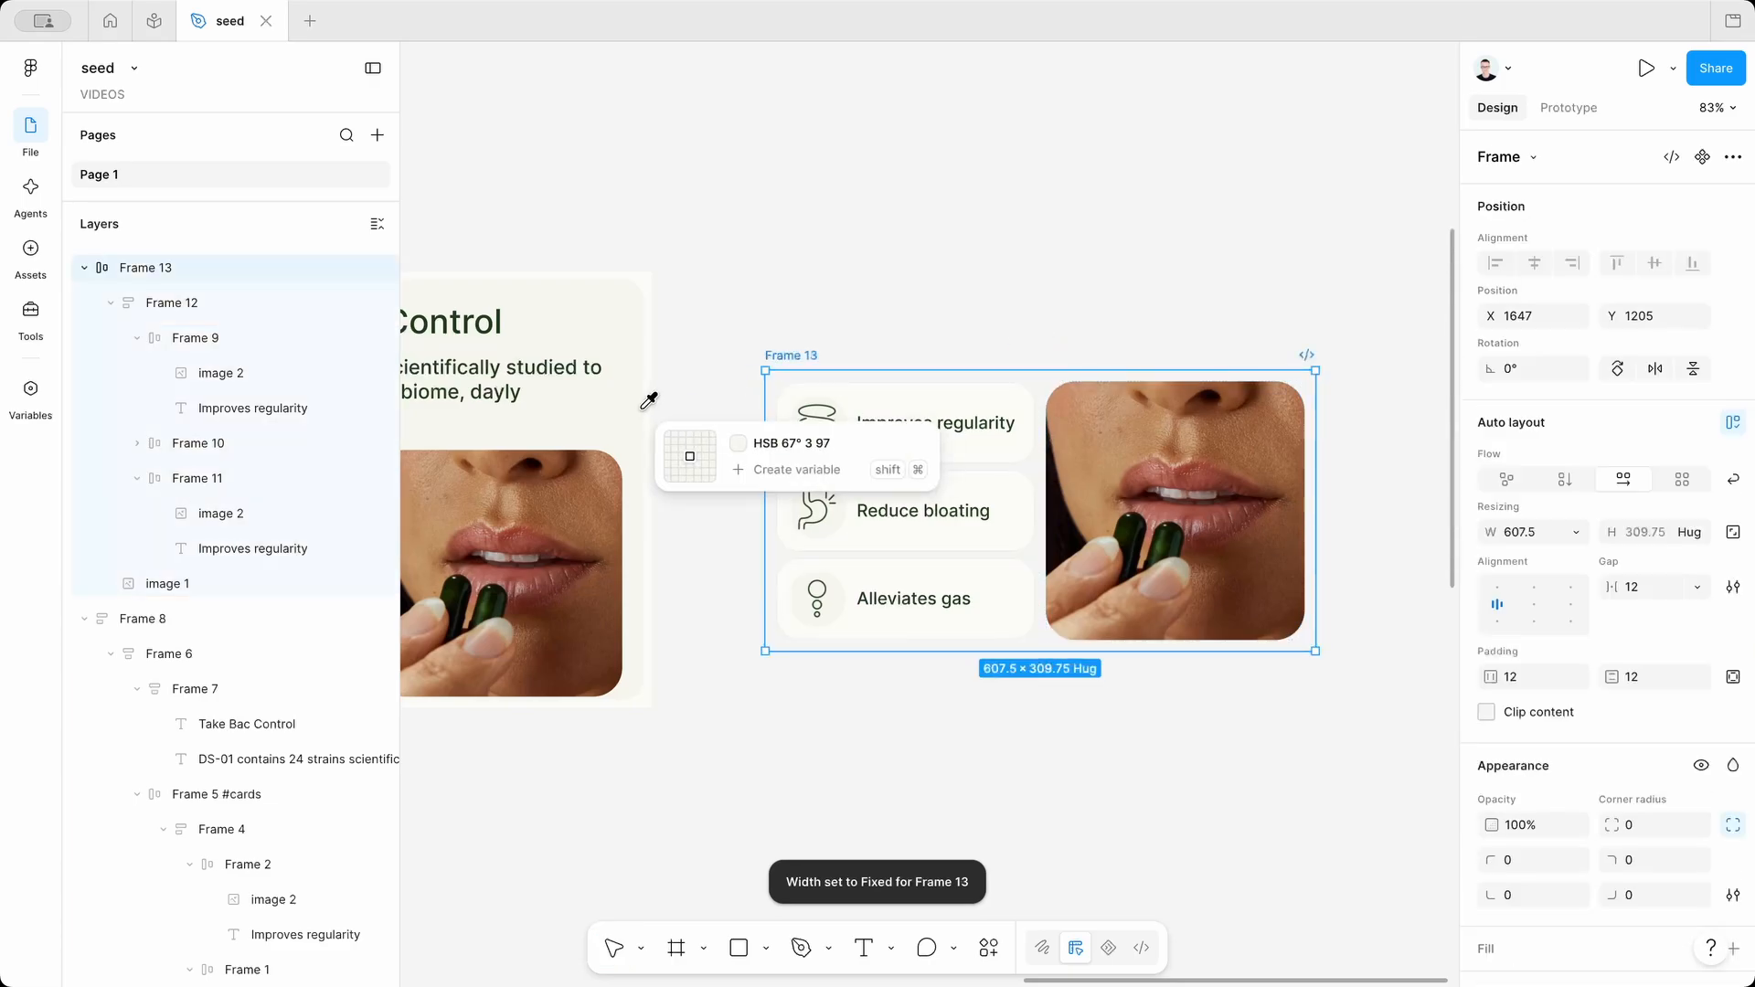
pyautogui.click(634, 408)
pyautogui.click(897, 319)
# Duplicate the original "Take Bac Control" heading and its DS-01 description, placing the copies above the original section.
pyautogui.scroll(-3, 896, 319)
pyautogui.hscroll(-4, 969, 329)
pyautogui.hscroll(1, 1034, 338)
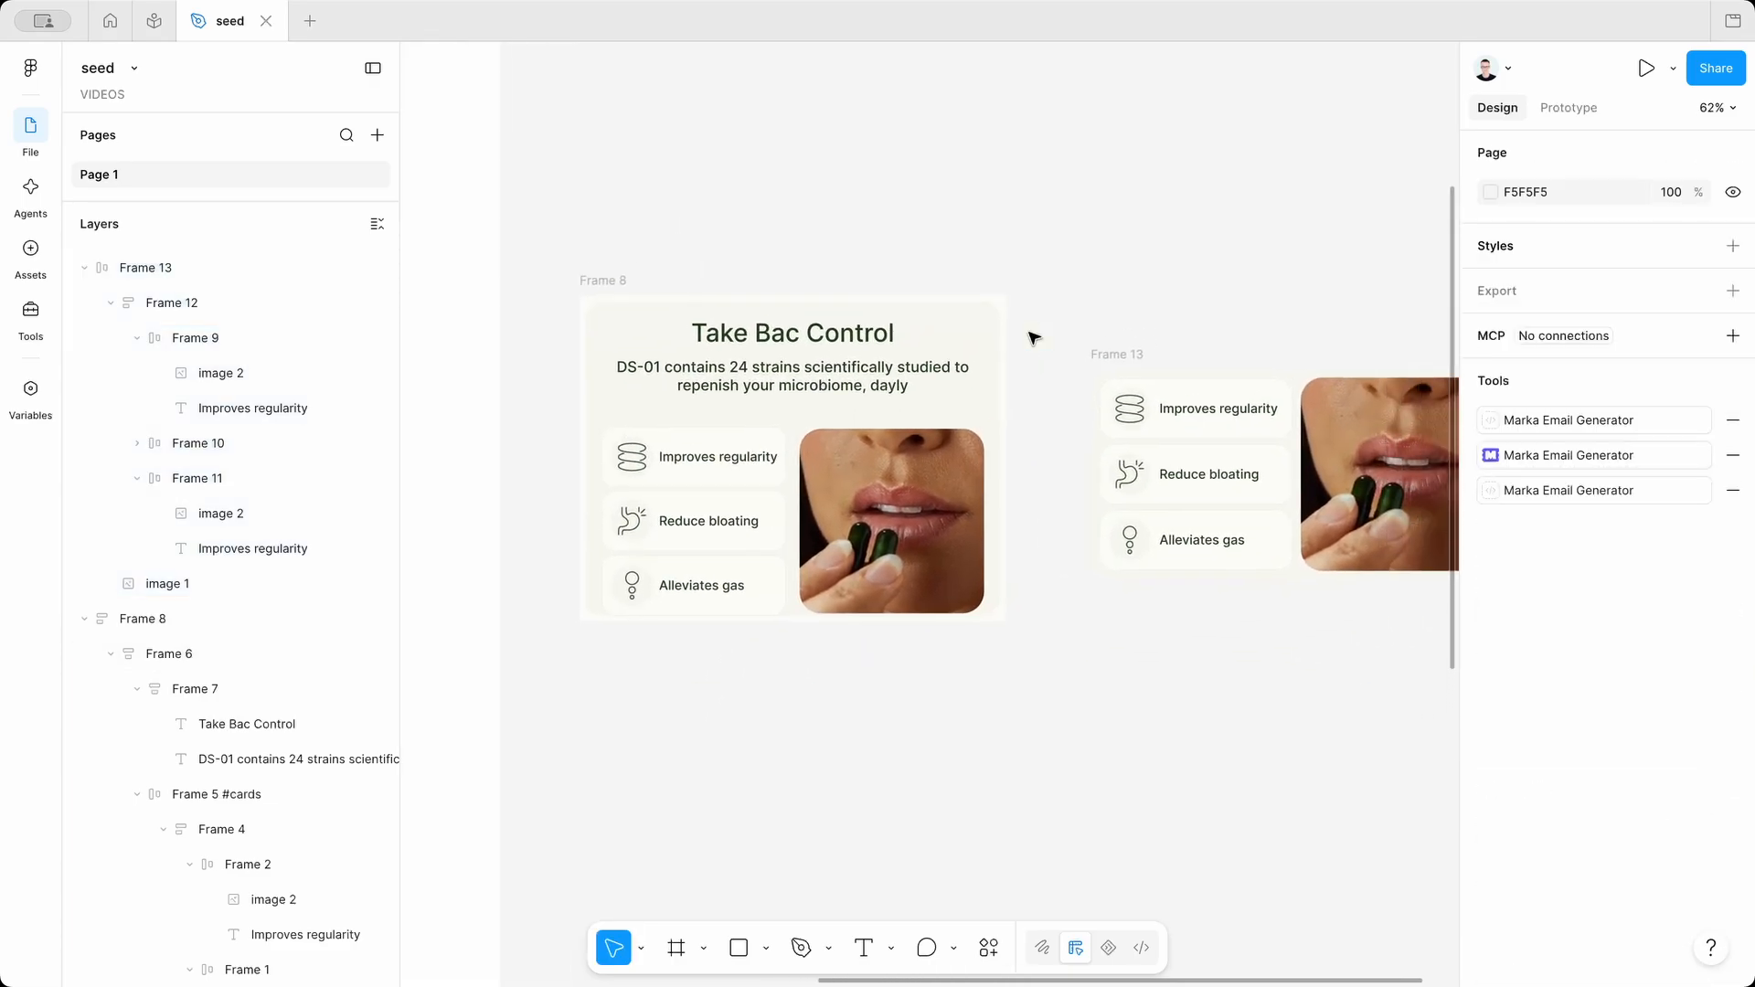
pyautogui.keyDown('super'); pyautogui.click(801, 388); pyautogui.keyUp('super')
pyautogui.keyDown('shift'); pyautogui.keyDown('super'); pyautogui.click(812, 334); pyautogui.keyUp('super'); pyautogui.keyUp('shift')
pyautogui.moveTo(811, 335); pyautogui.dragTo(846, 148)
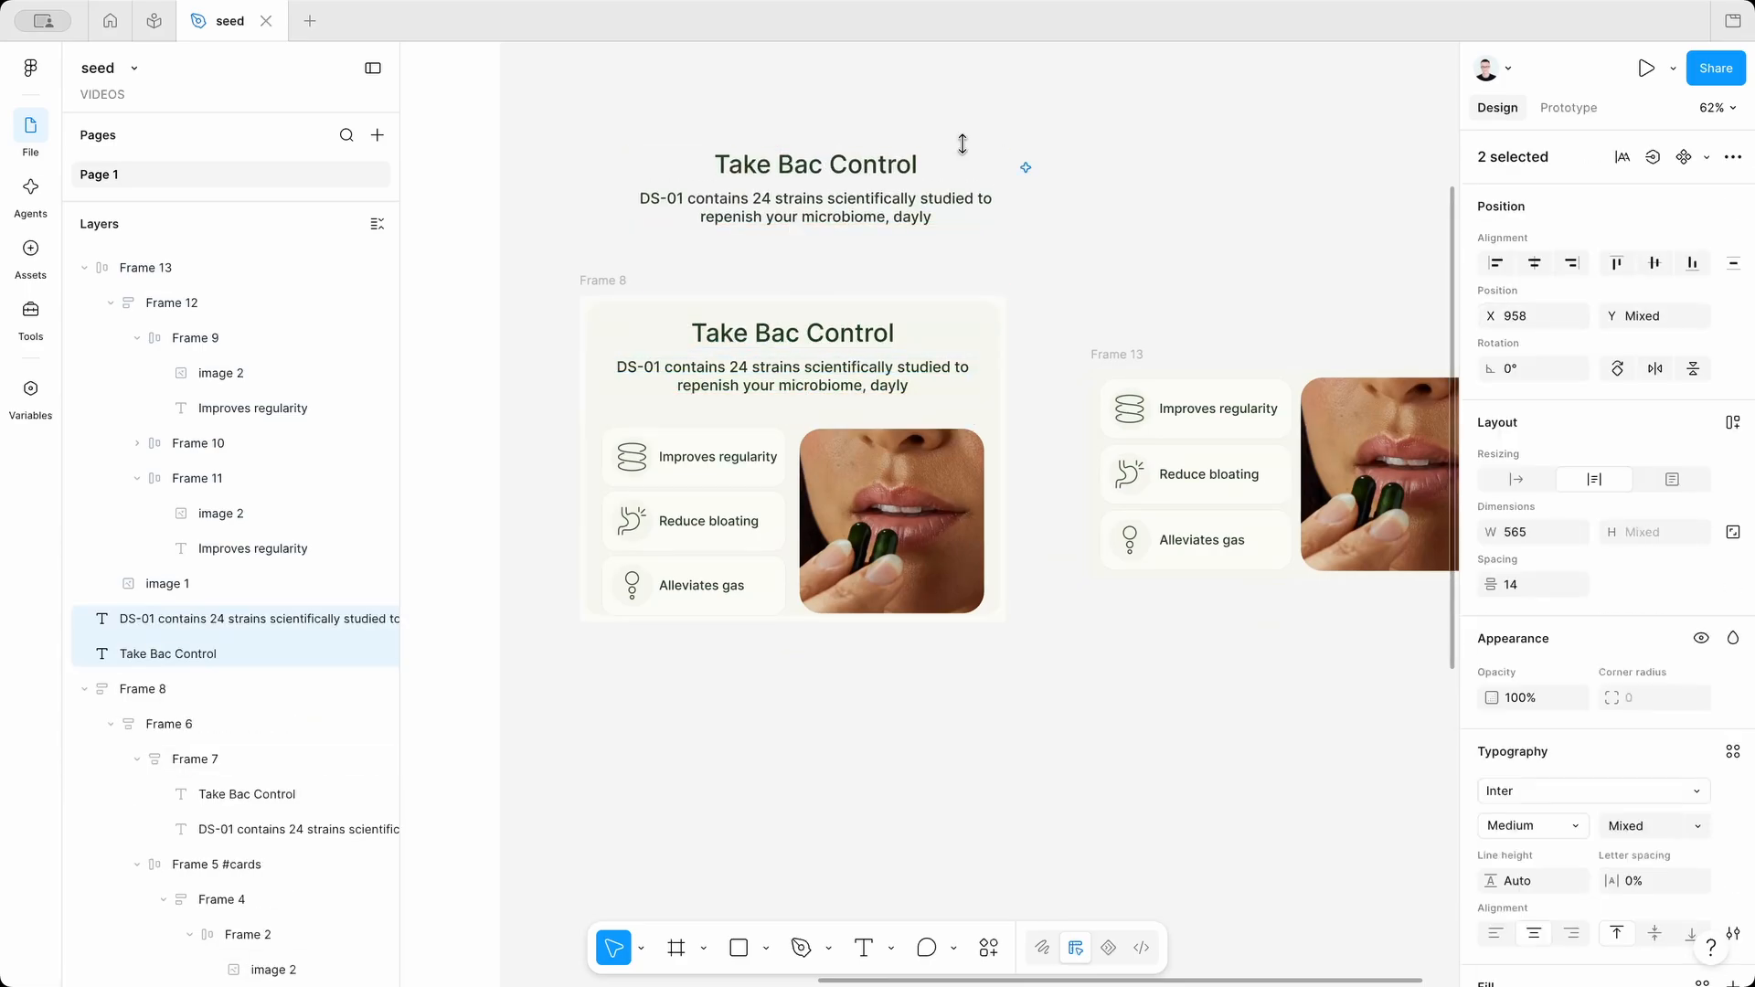
# Wrap the copied "Take Bac Control" heading and its DS-01 description in a vertical auto layout frame.
pyautogui.click(794, 208)
pyautogui.click(958, 138)
pyautogui.click(877, 163)
pyautogui.keyDown('shift'); pyautogui.click(847, 193); pyautogui.keyUp('shift')
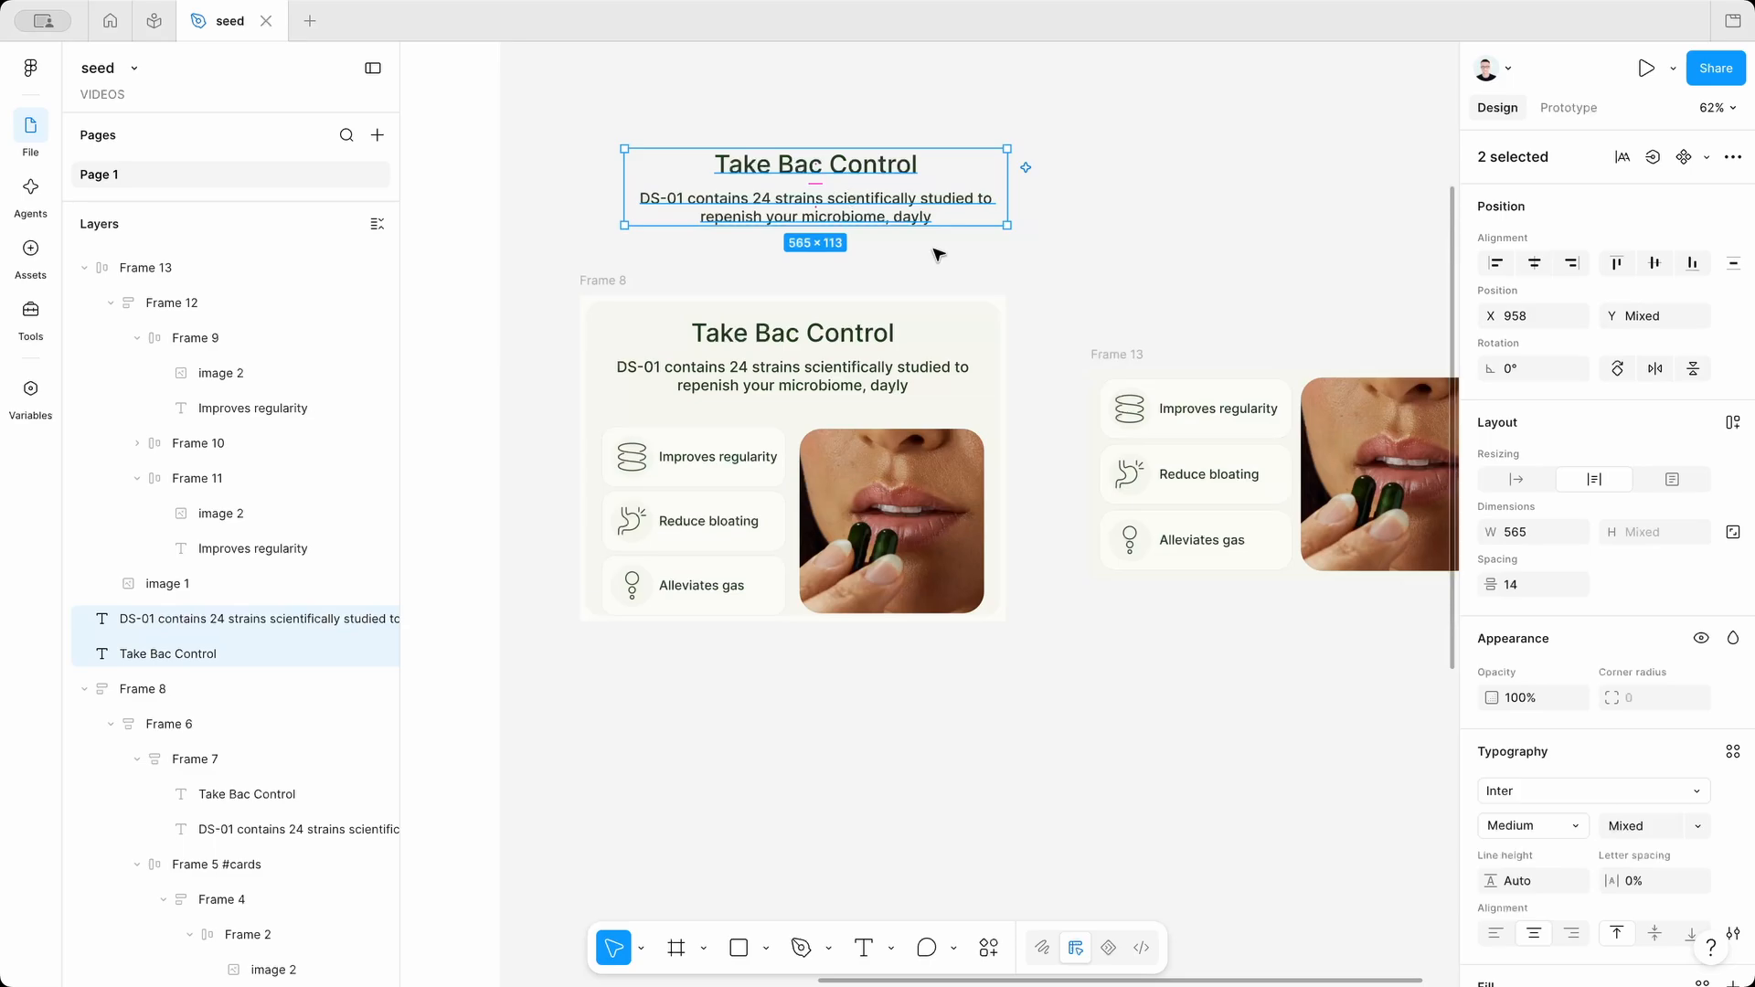
pyautogui.scroll(2, 978, 270)
pyautogui.hscroll(-2, 1023, 289)
pyautogui.click(1732, 422)
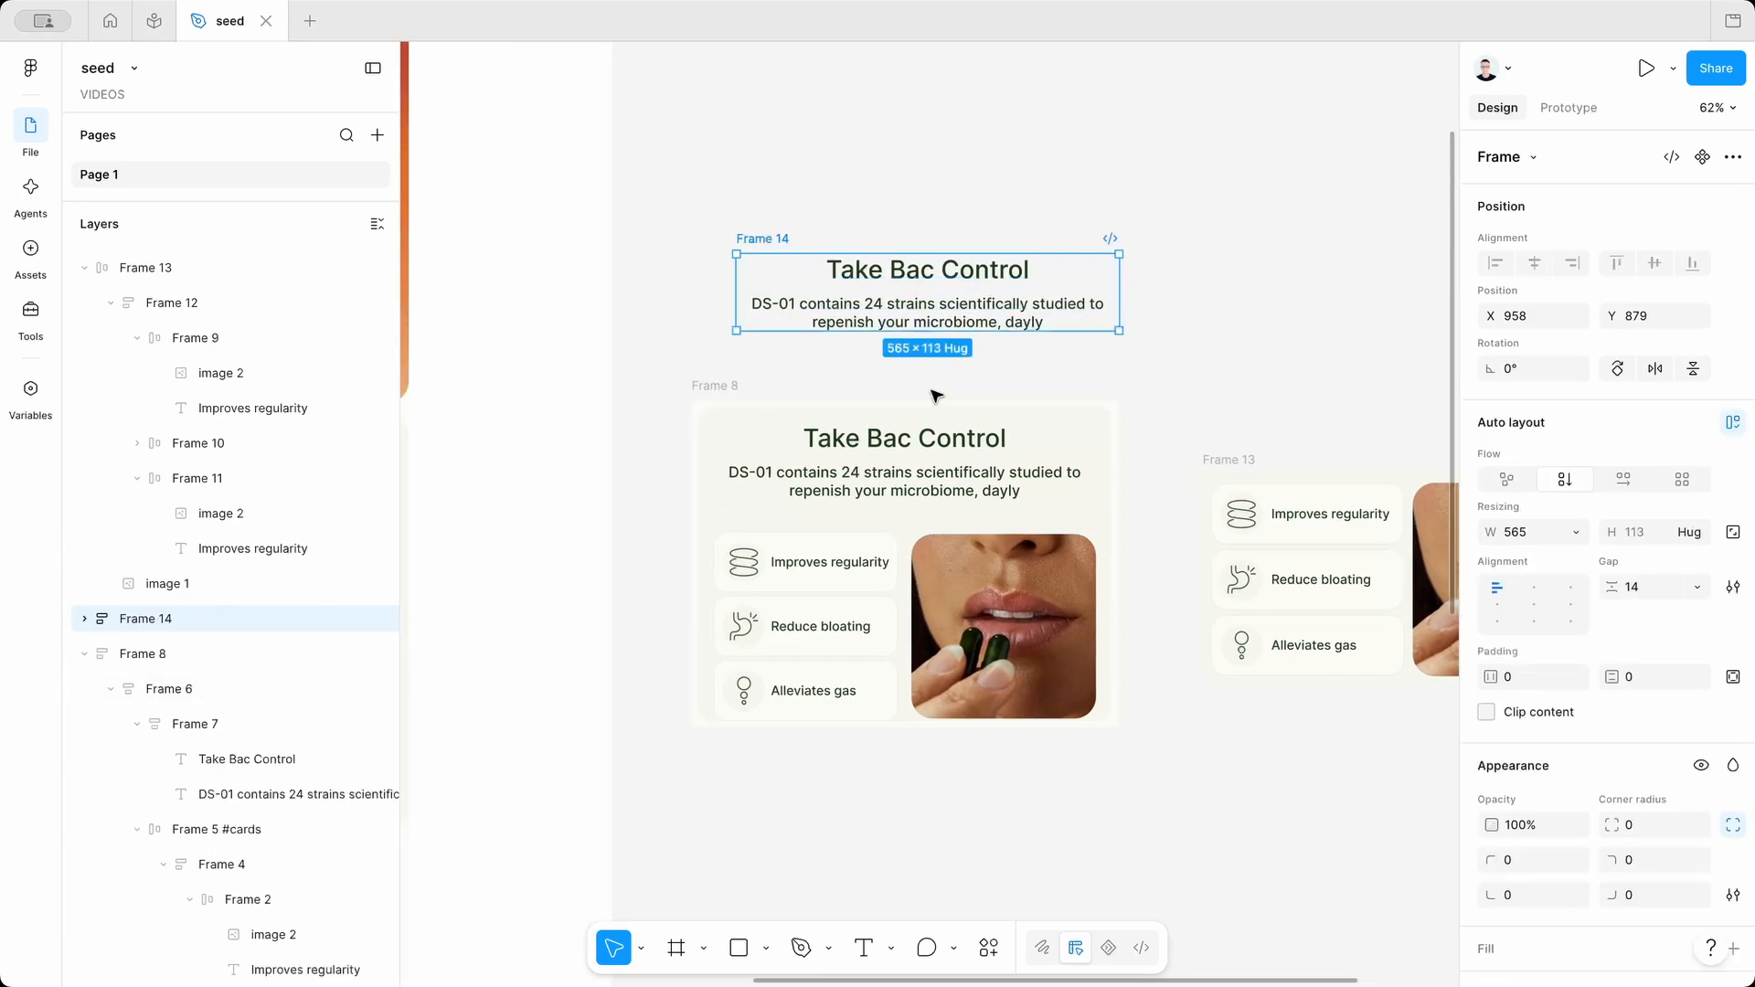
# Place the heading frame above the rebuilt cards-and-photo frame and combine both in a centred vertical auto layout frame with the original's cream fill.
pyautogui.moveTo(777, 251); pyautogui.dragTo(1216, 358)
pyautogui.scroll(-2, 1216, 355)
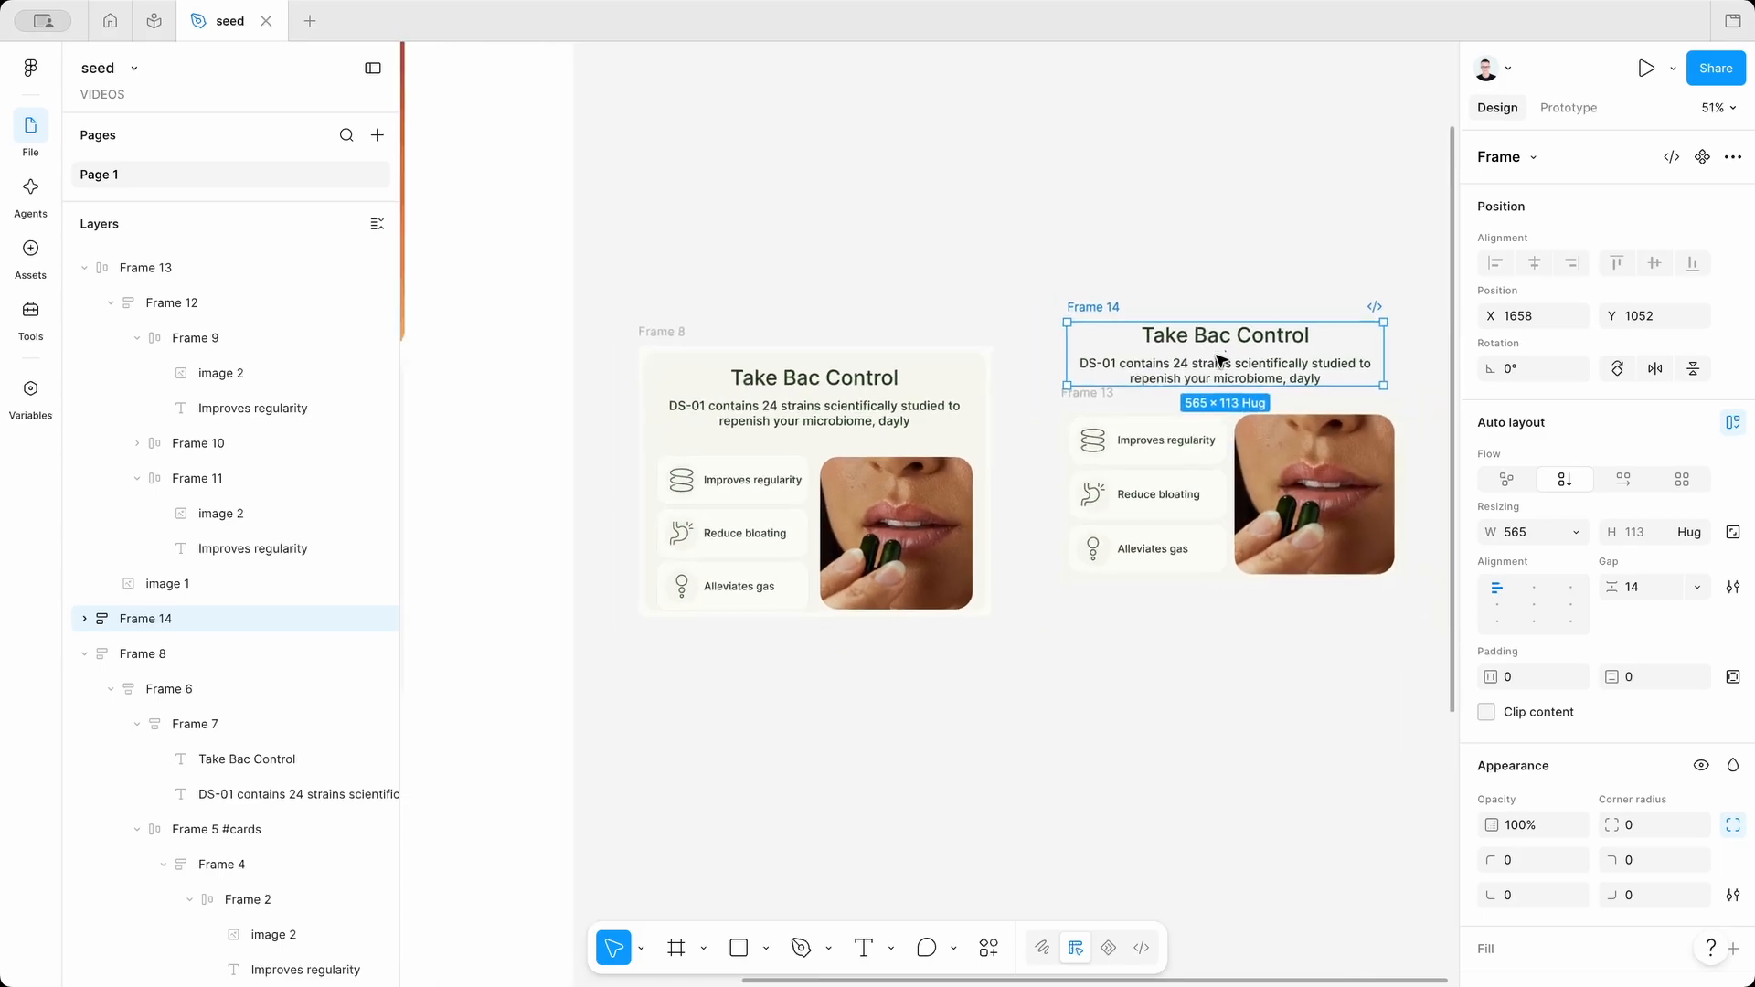
pyautogui.moveTo(924, 270); pyautogui.dragTo(1325, 659)
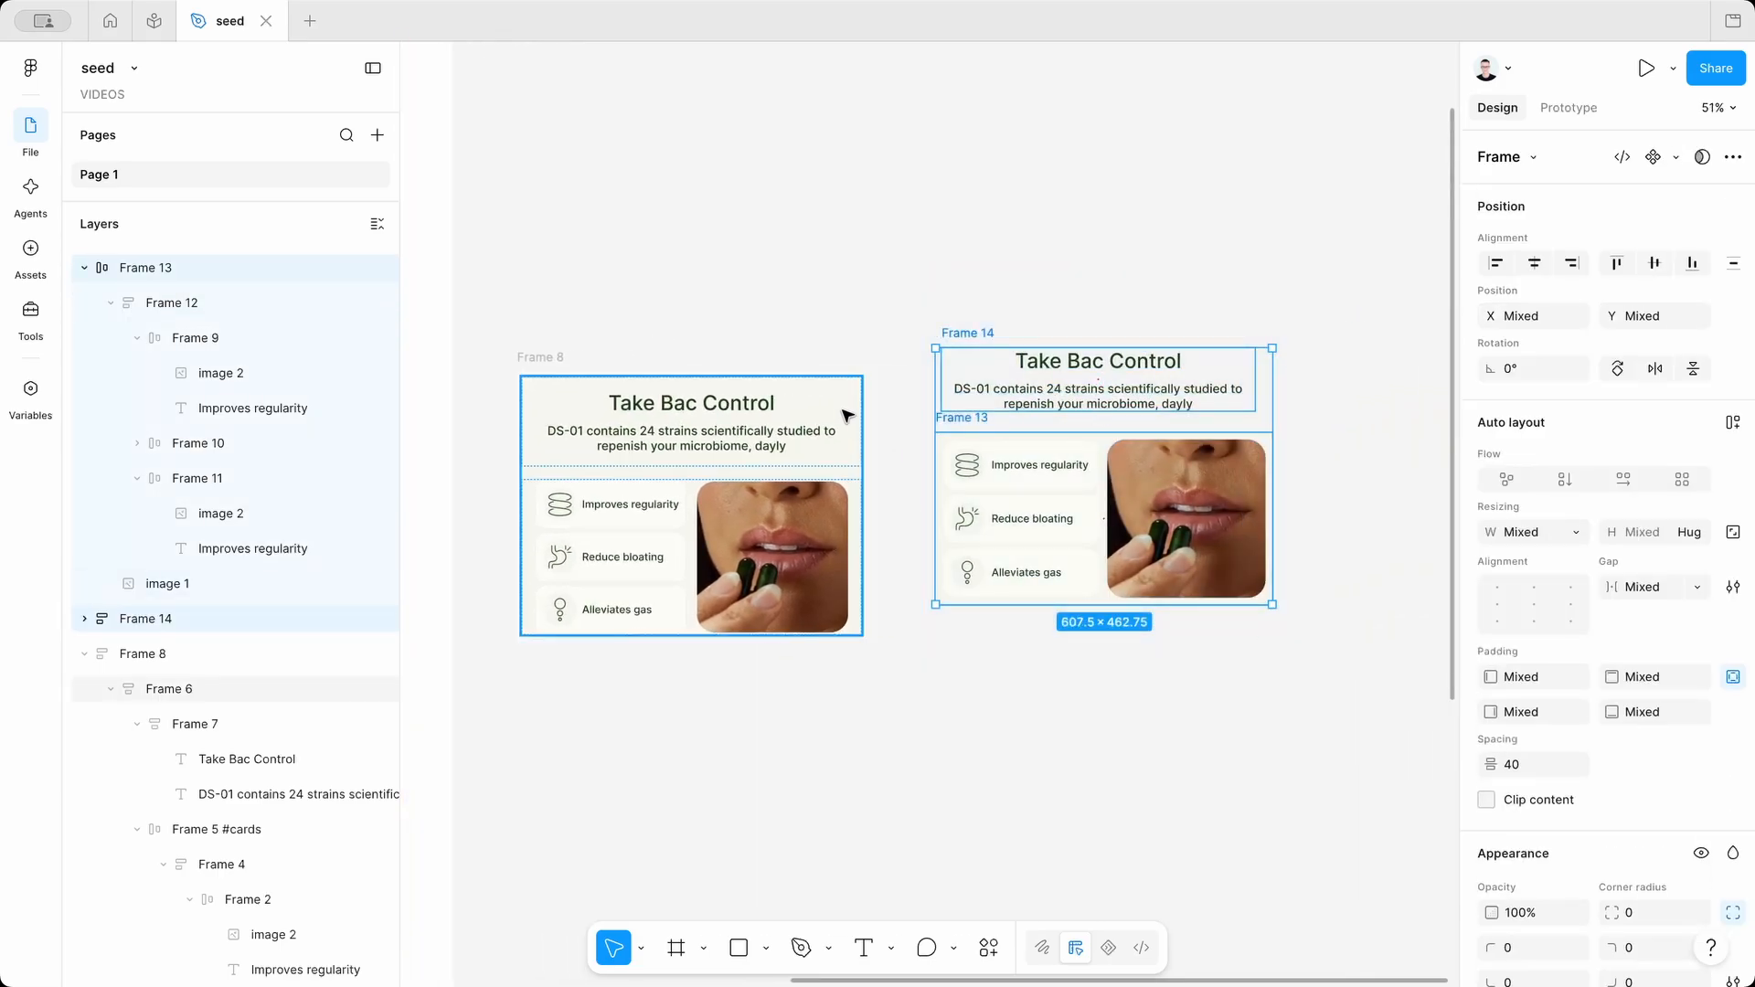
pyautogui.press('i')
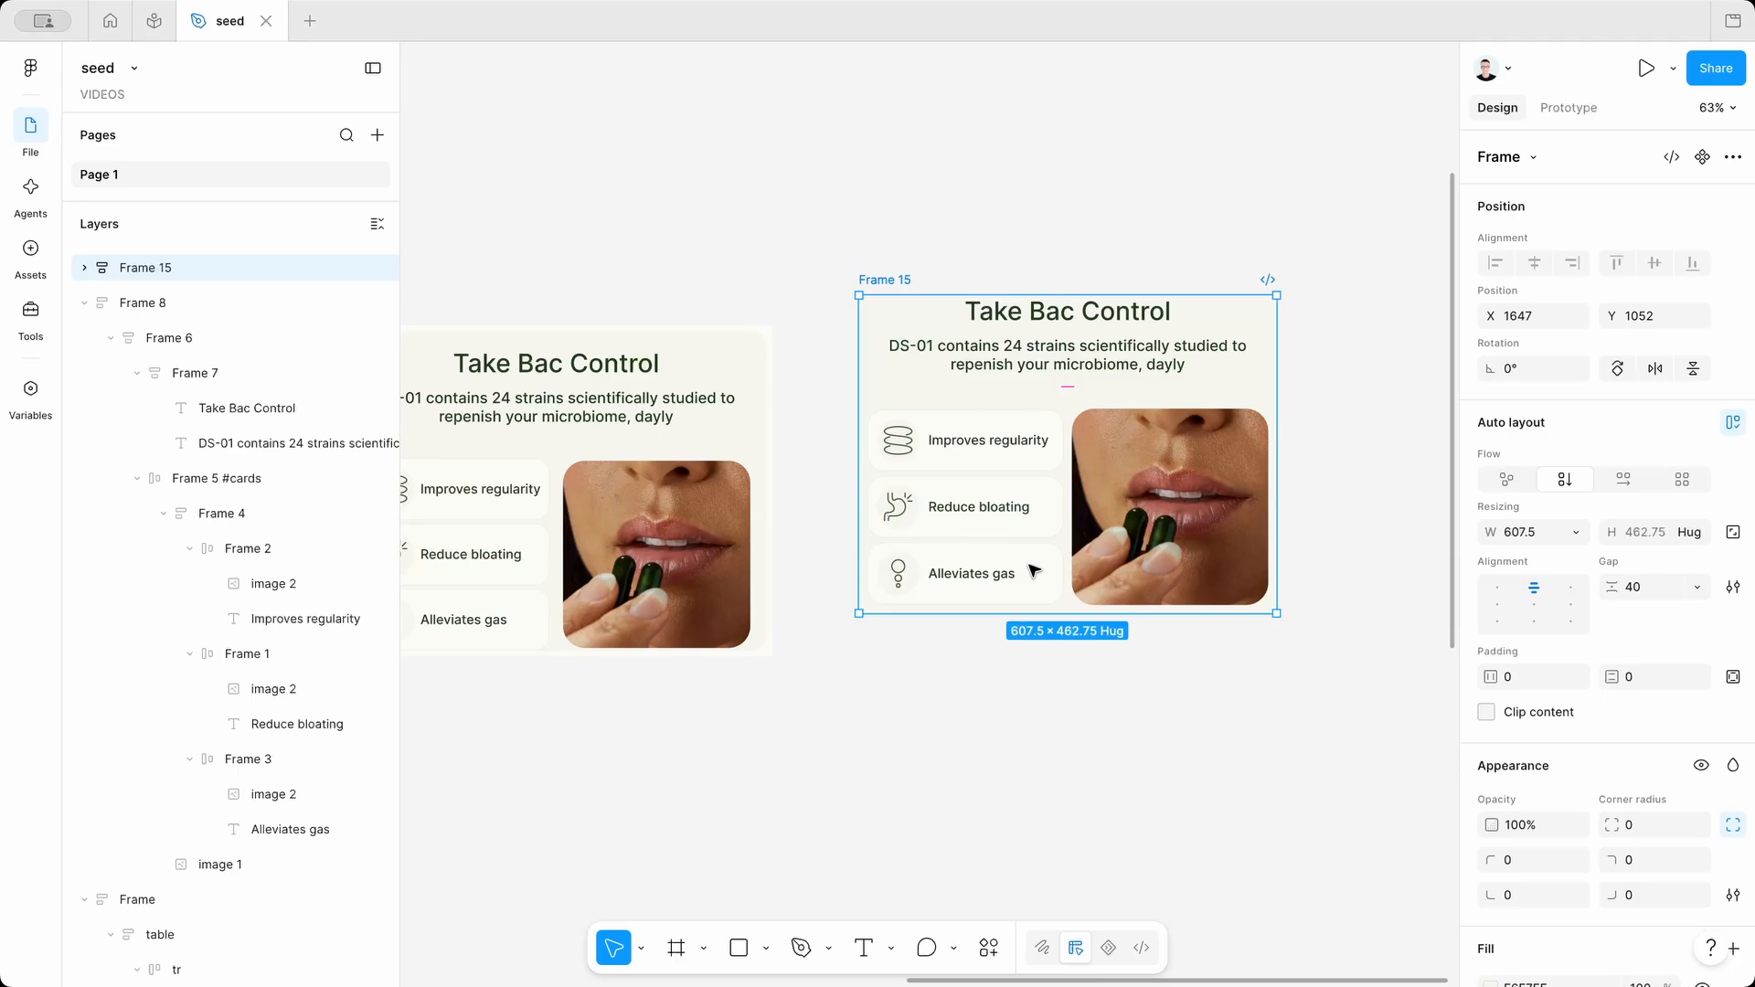
# Draw a frame about 795 × 481 below the combined section and fill it by sampling the original section's lighter border colour.
pyautogui.scroll(5, 772, 302)
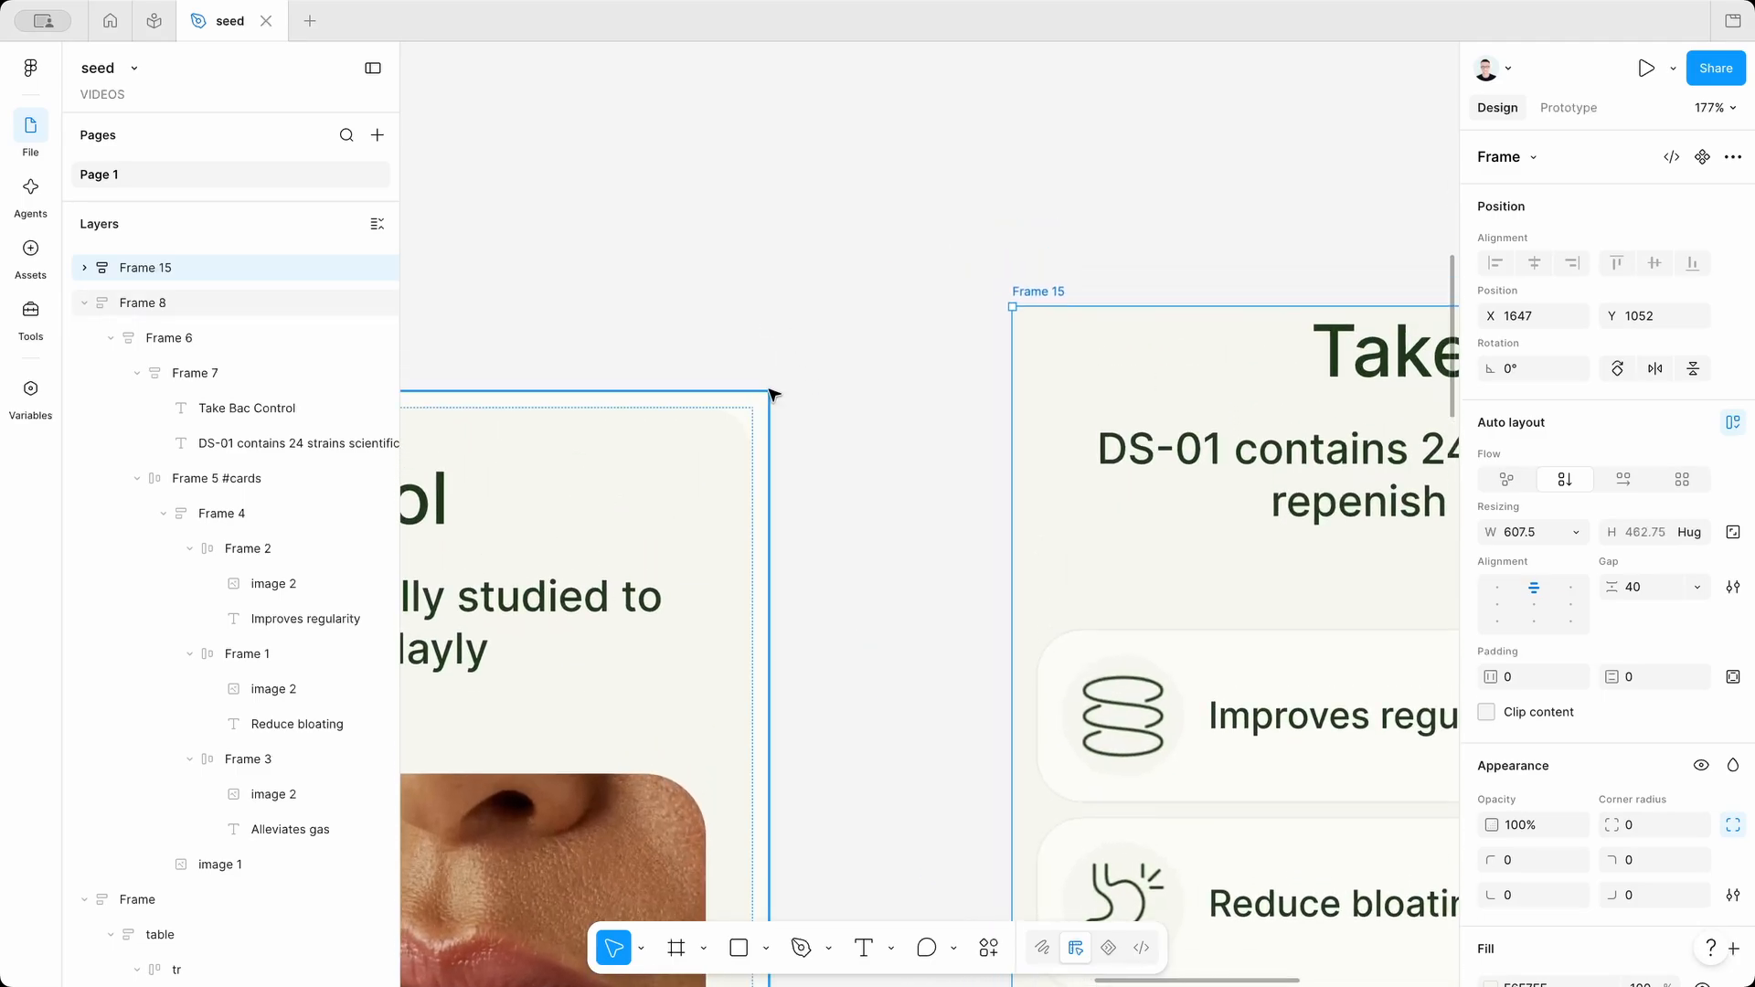
pyautogui.scroll(-5, 766, 423)
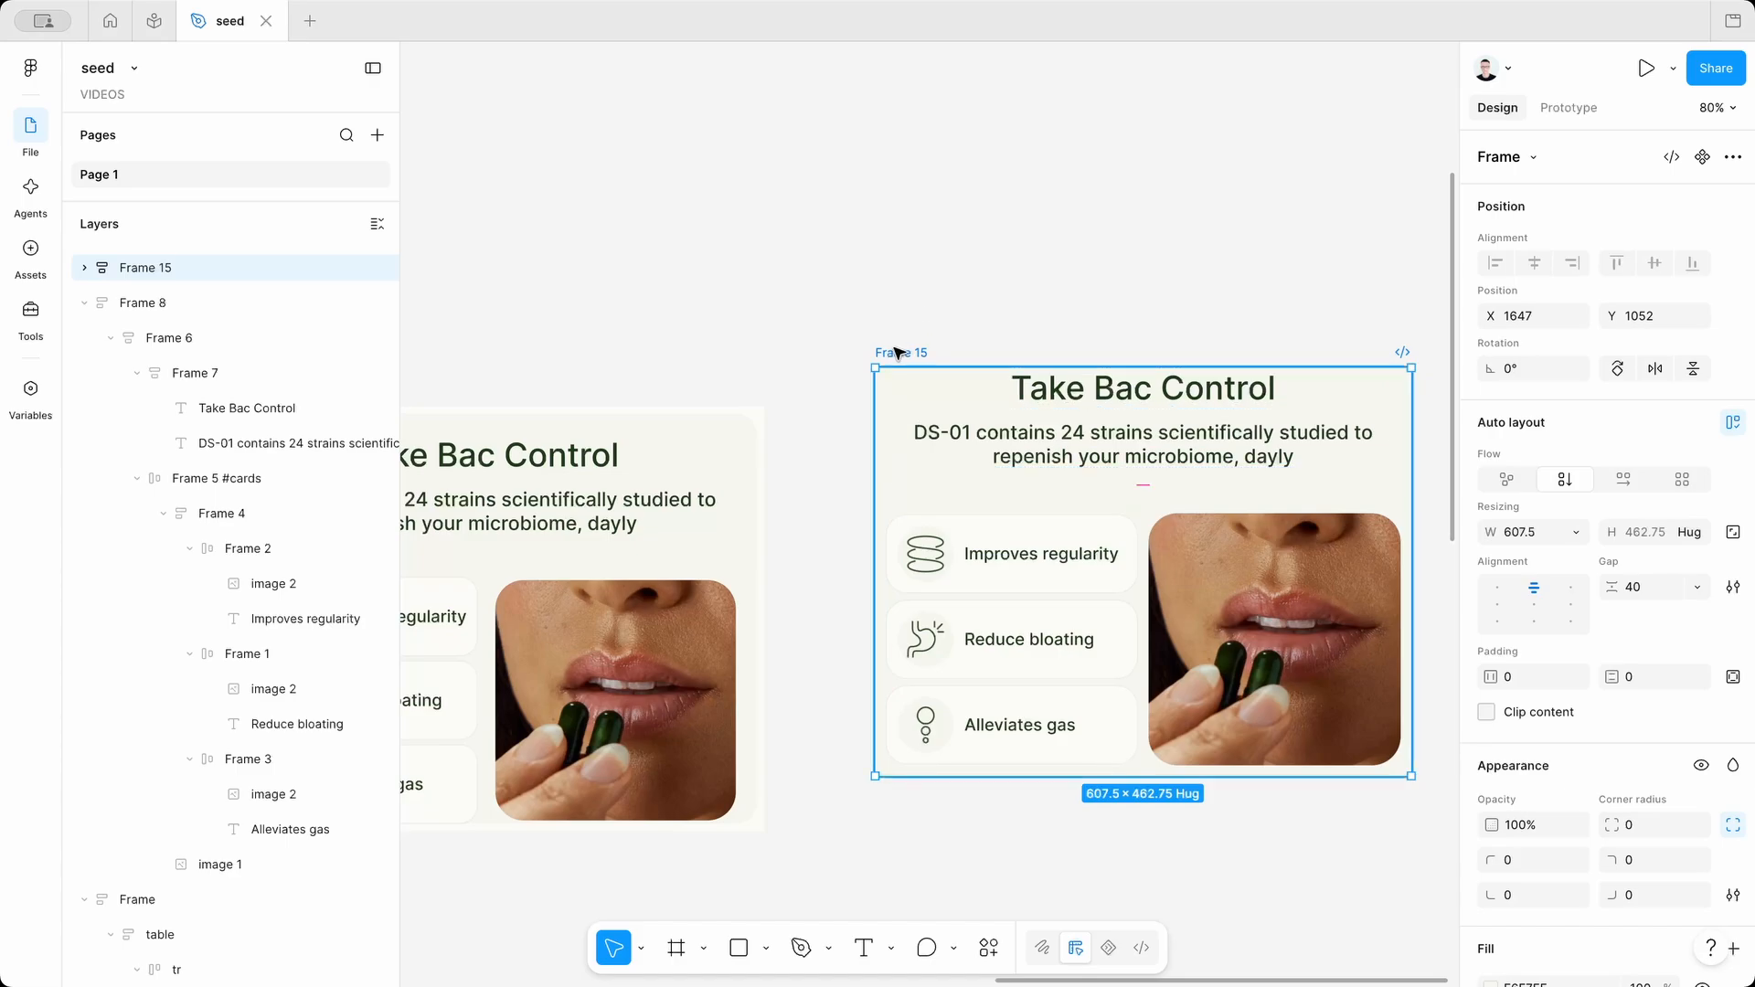
pyautogui.scroll(-4, 917, 305)
pyautogui.press('f')
pyautogui.moveTo(892, 596)
pyautogui.mouseDown()
pyautogui.moveTo(1277, 796)
pyautogui.moveTo(1278, 830)
pyautogui.mouseUp()
pyautogui.press('i')
pyautogui.scroll(5, 826, 316)
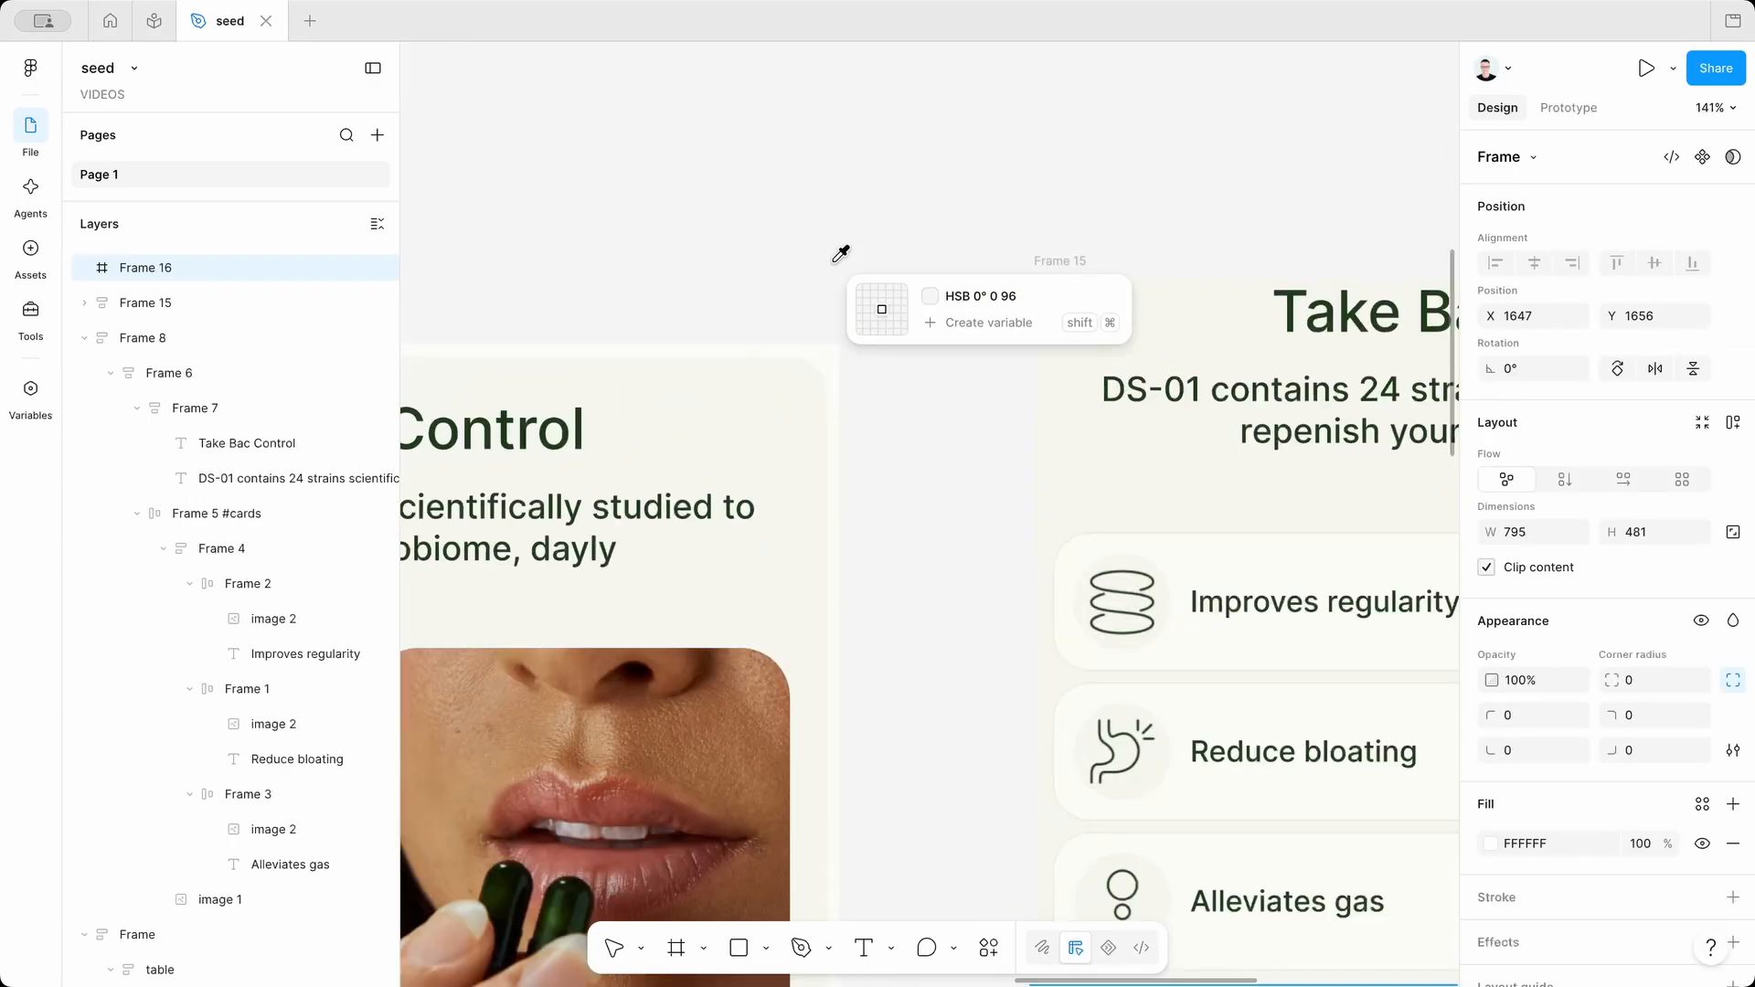
pyautogui.click(826, 358)
pyautogui.scroll(-6, 827, 355)
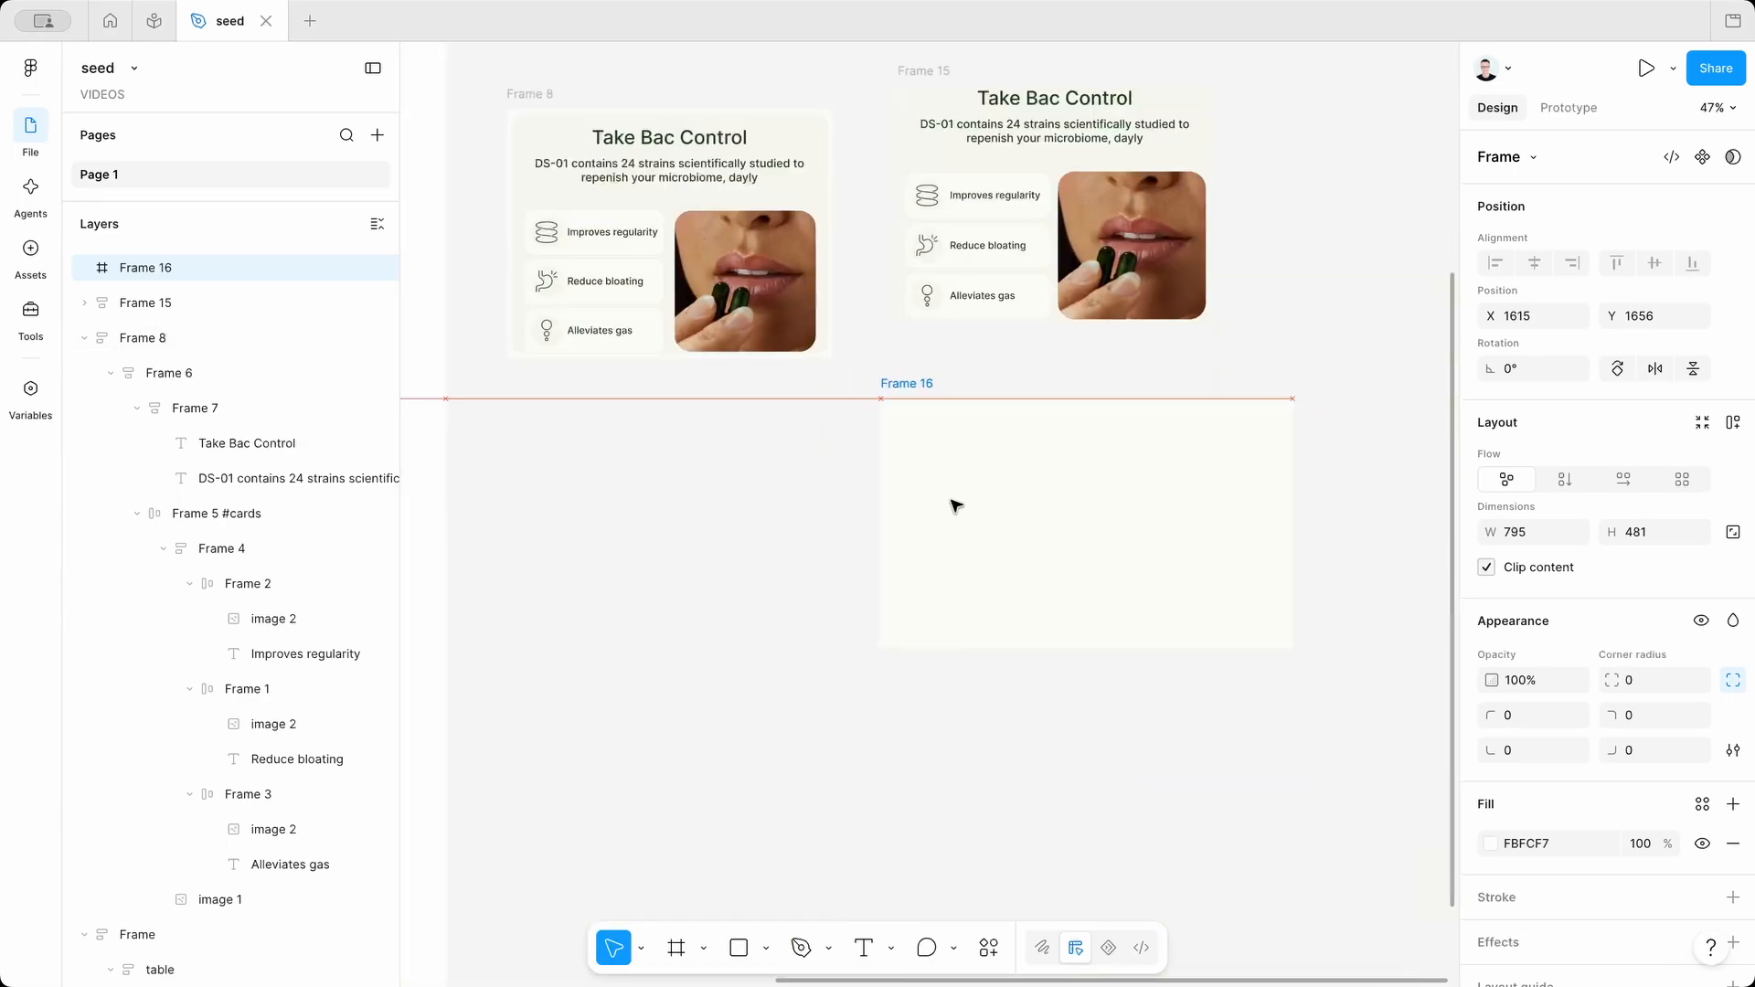
# Apply auto layout to the new frame and move the combined section inside it.
pyautogui.click(1732, 424)
pyautogui.scroll(1, 1194, 275)
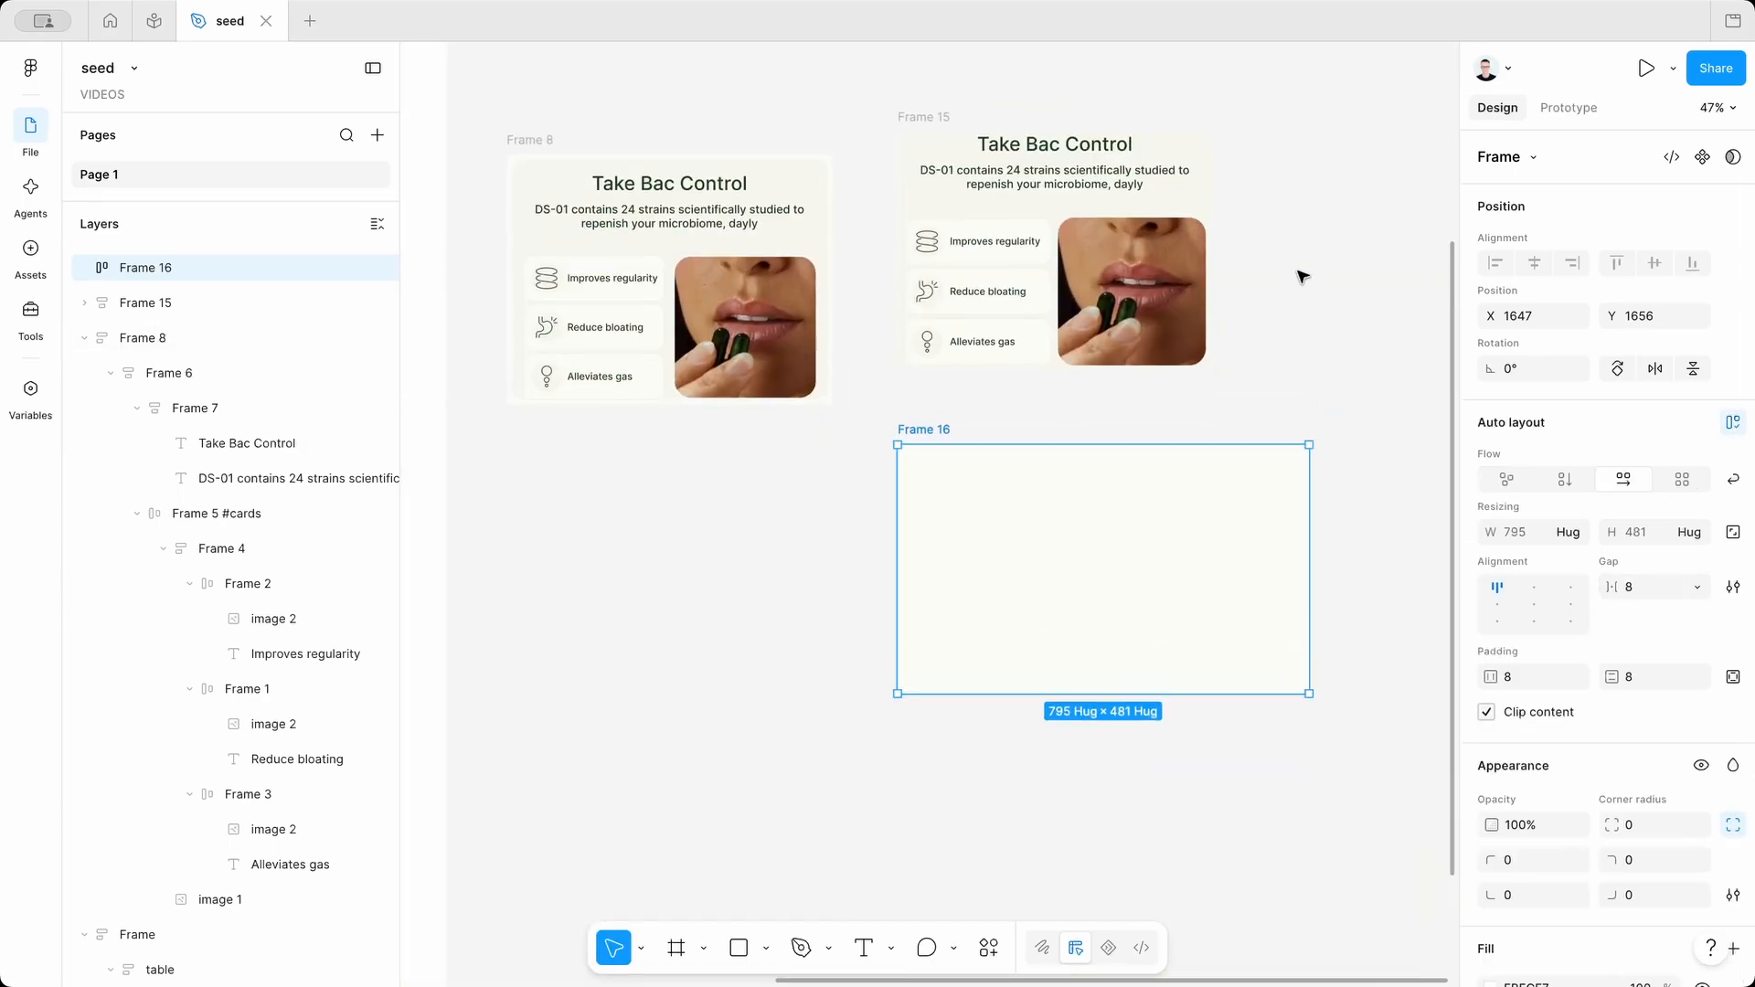
pyautogui.moveTo(975, 133); pyautogui.dragTo(933, 248)
pyautogui.scroll(3, 1250, 567)
pyautogui.scroll(1, 1250, 567)
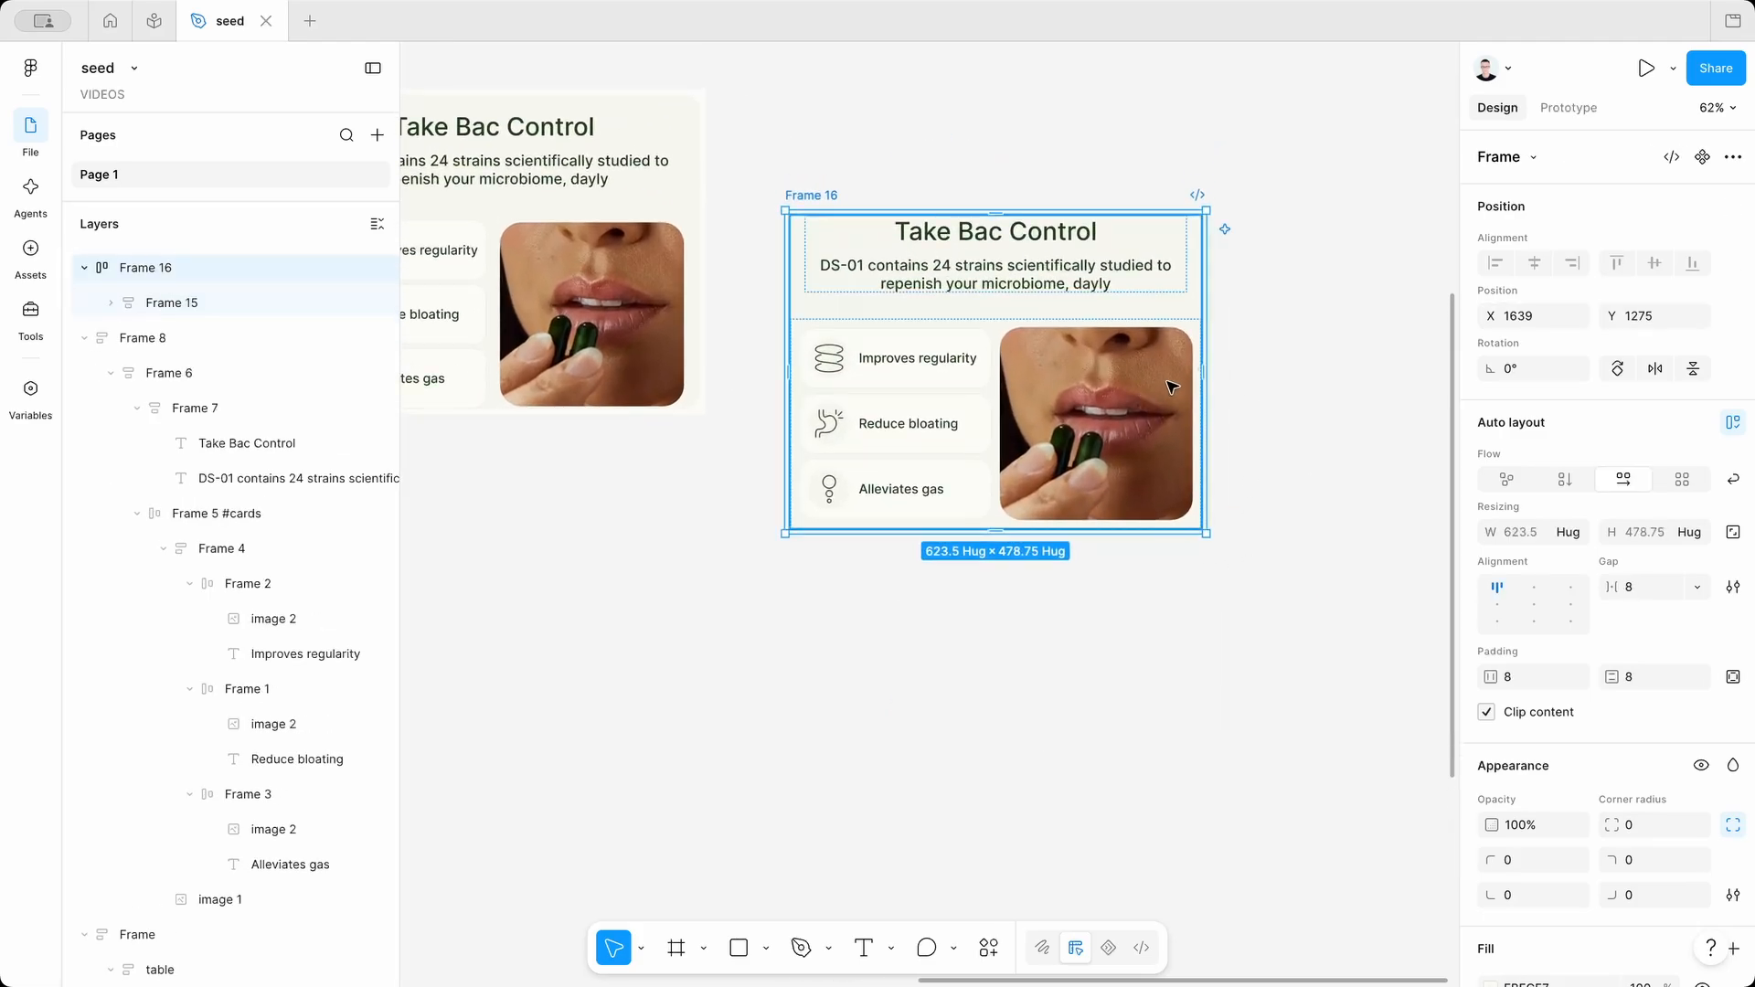
# Widen the outer frame to about 749 and set the nested section and its heading and card frames to fill the width.
pyautogui.moveTo(1206, 371); pyautogui.dragTo(1291, 371)
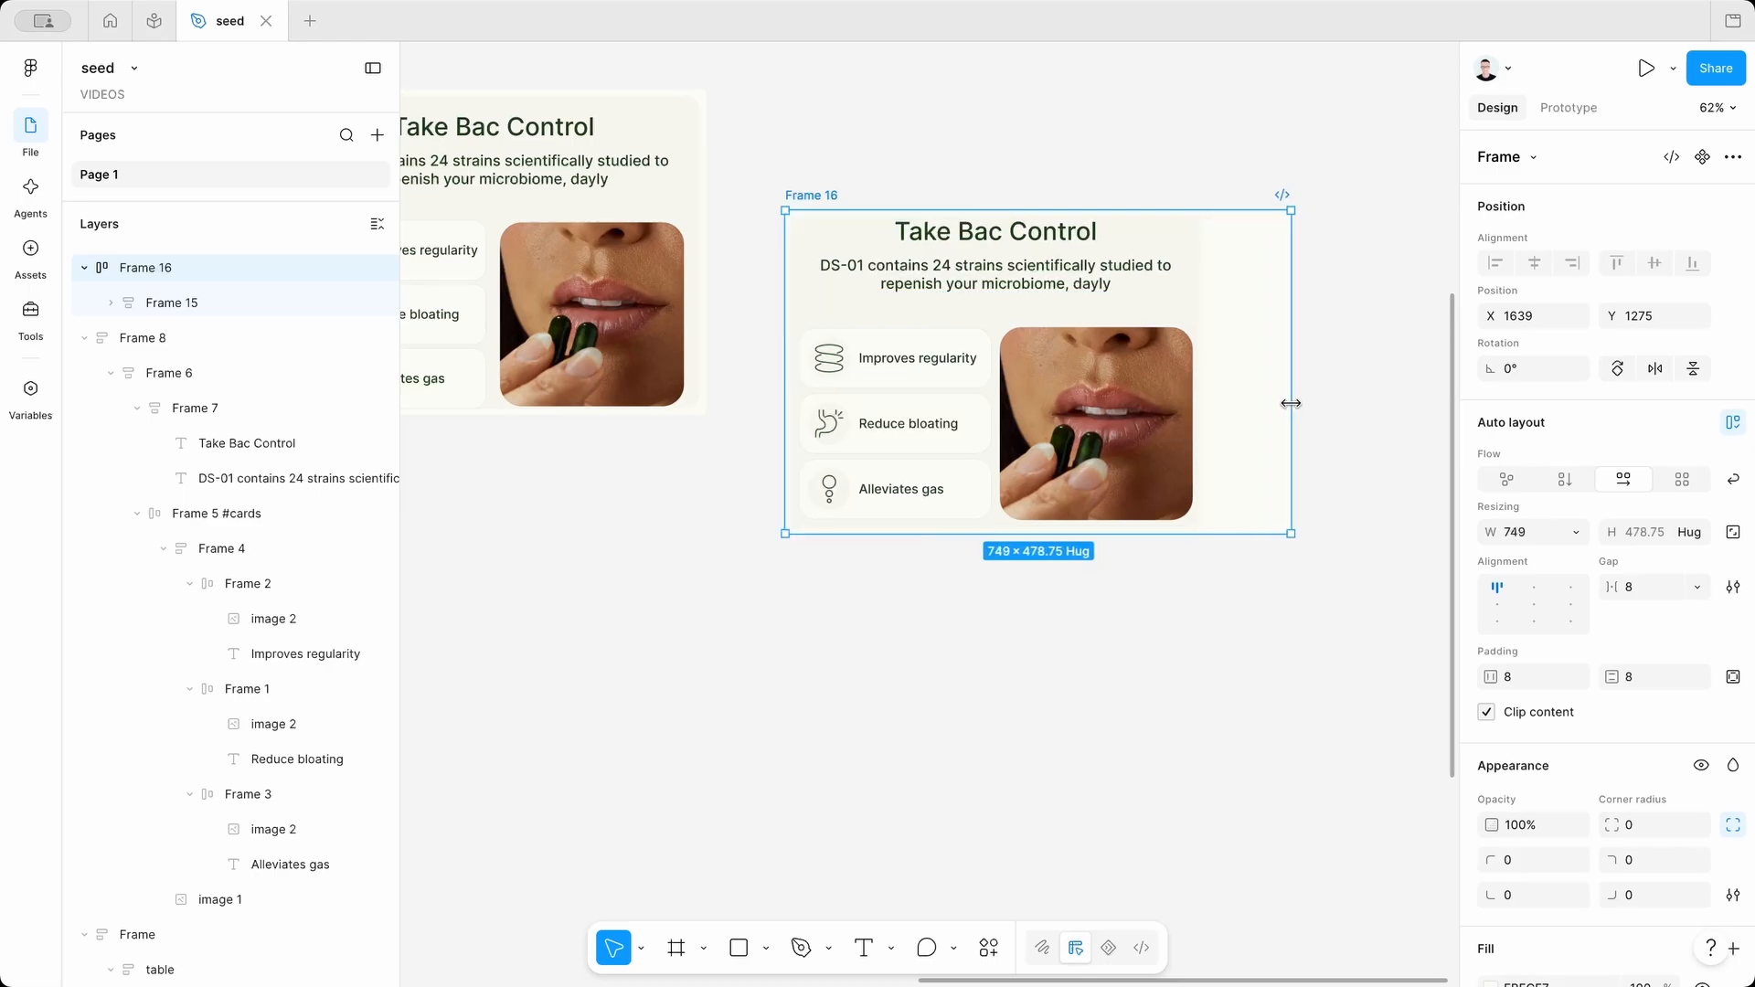
pyautogui.press('Return')
pyautogui.click(1563, 532)
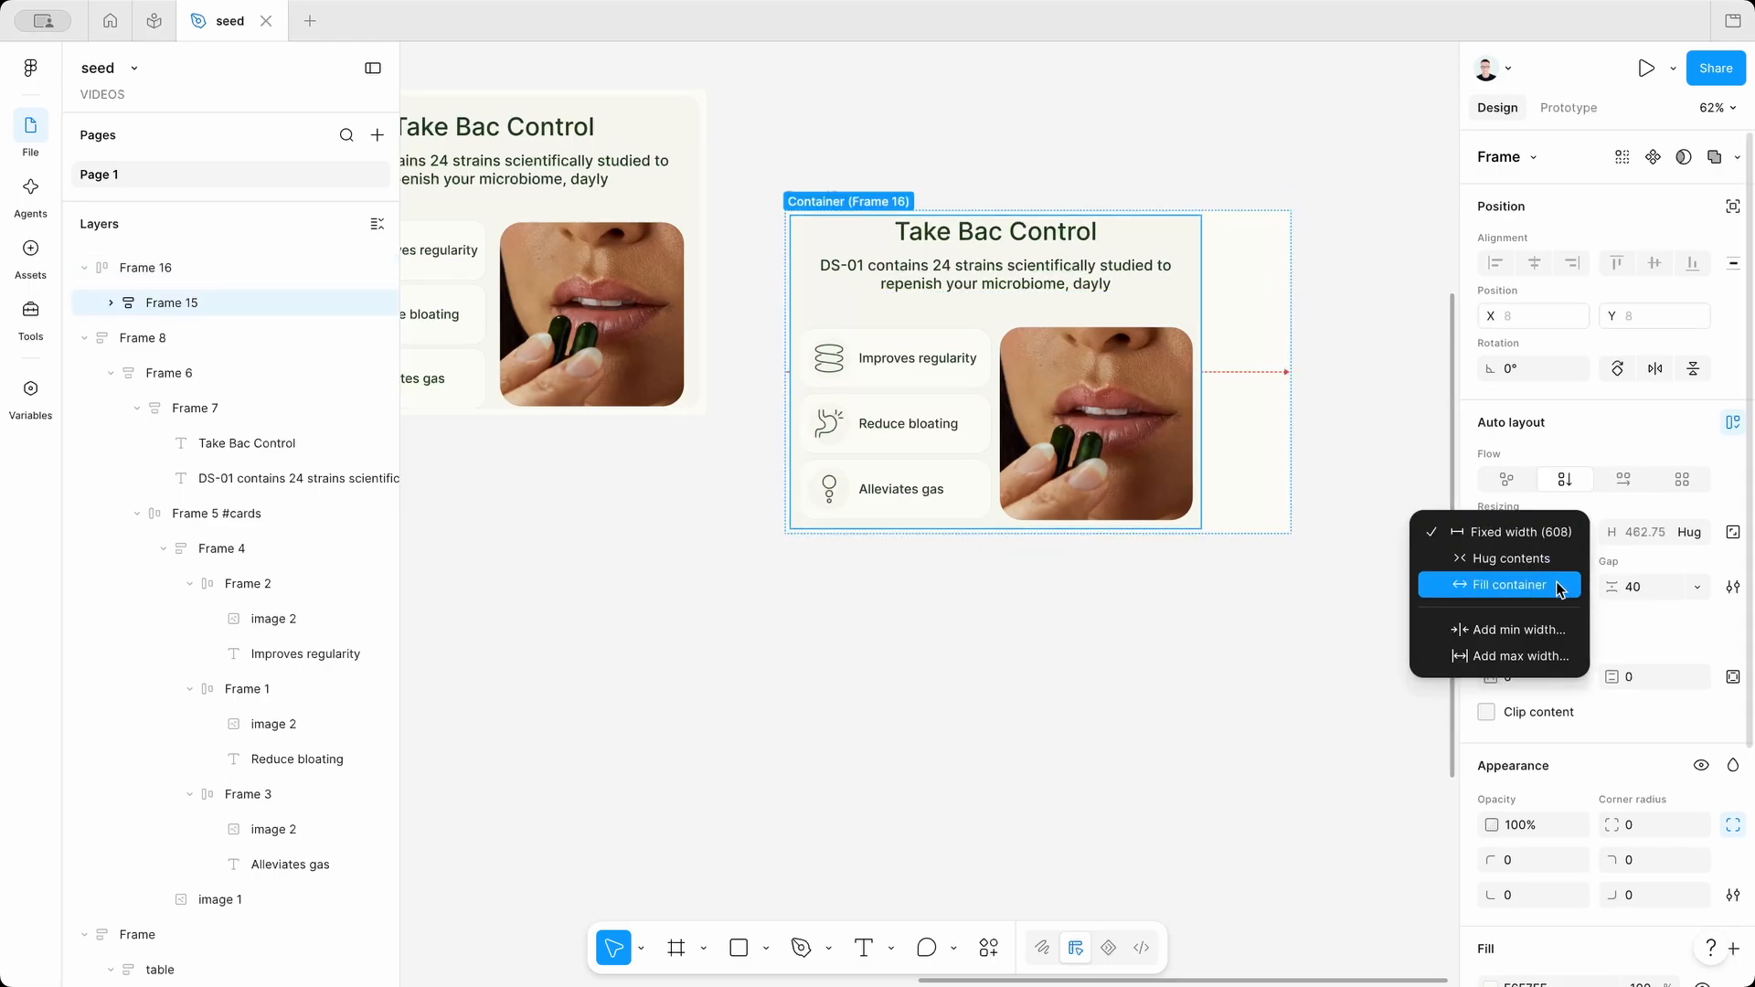
pyautogui.click(1545, 580)
pyautogui.press('Return')
pyautogui.click(1565, 532)
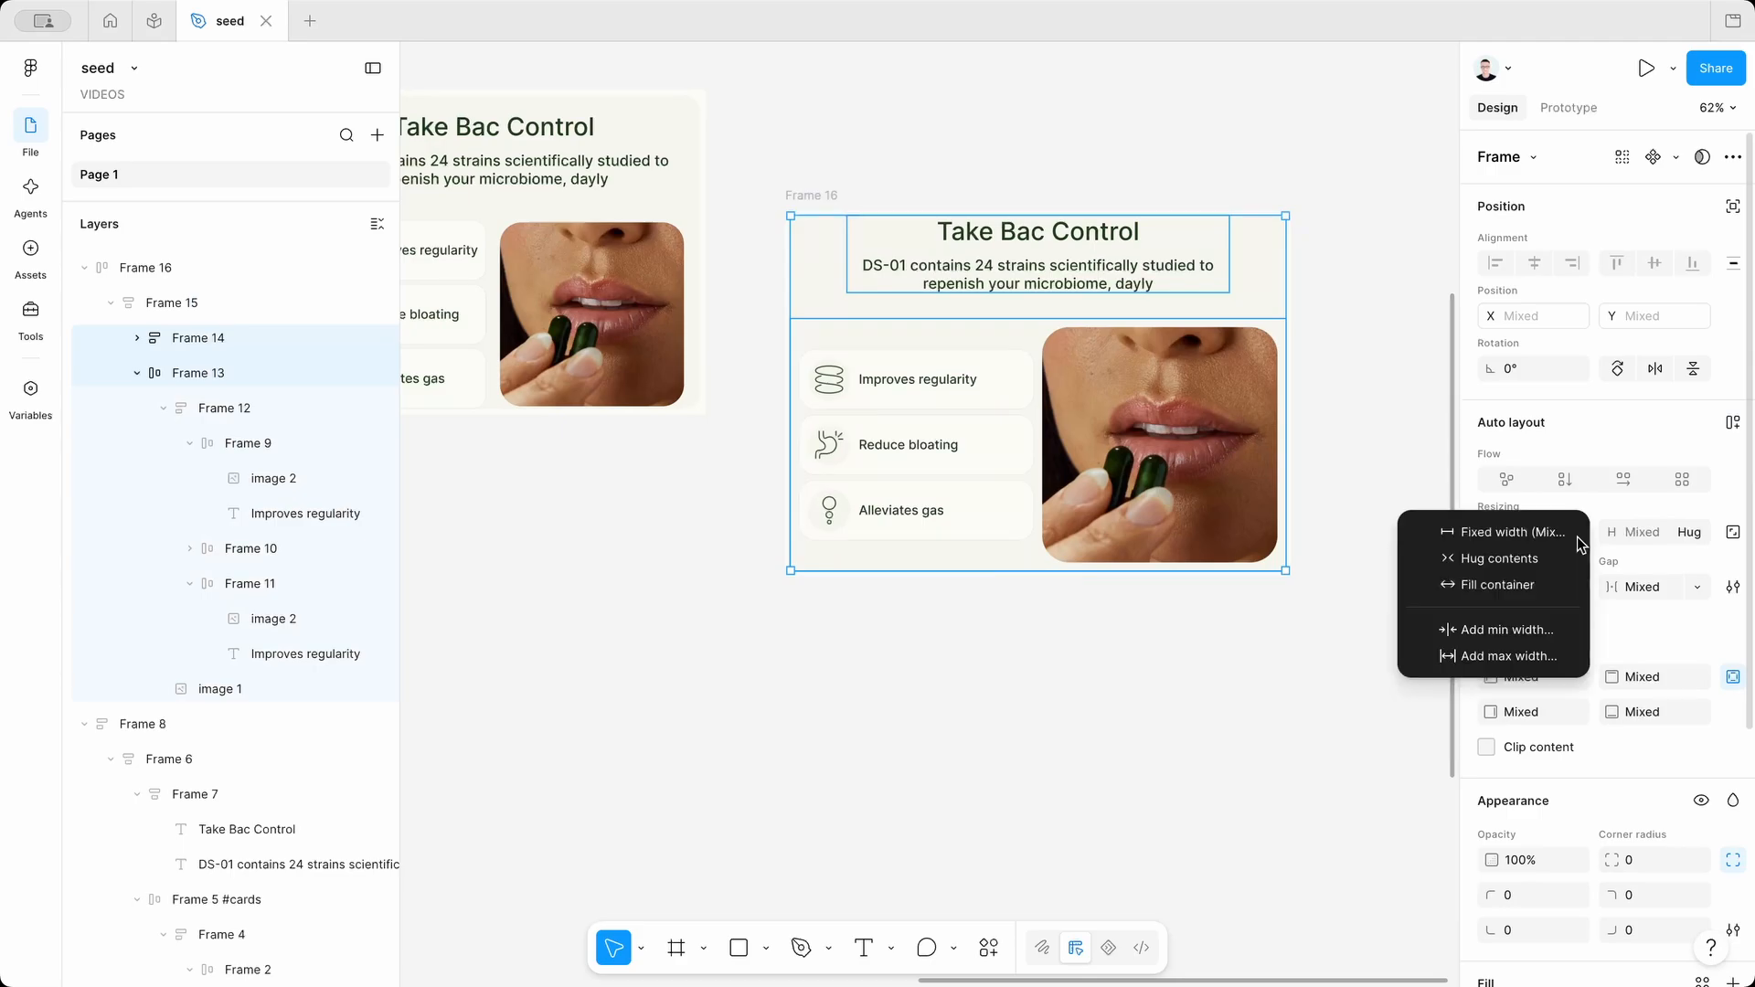
pyautogui.click(1539, 584)
# Set the heading frame's horizontal and vertical padding to 24.
pyautogui.doubleClick(1113, 241)
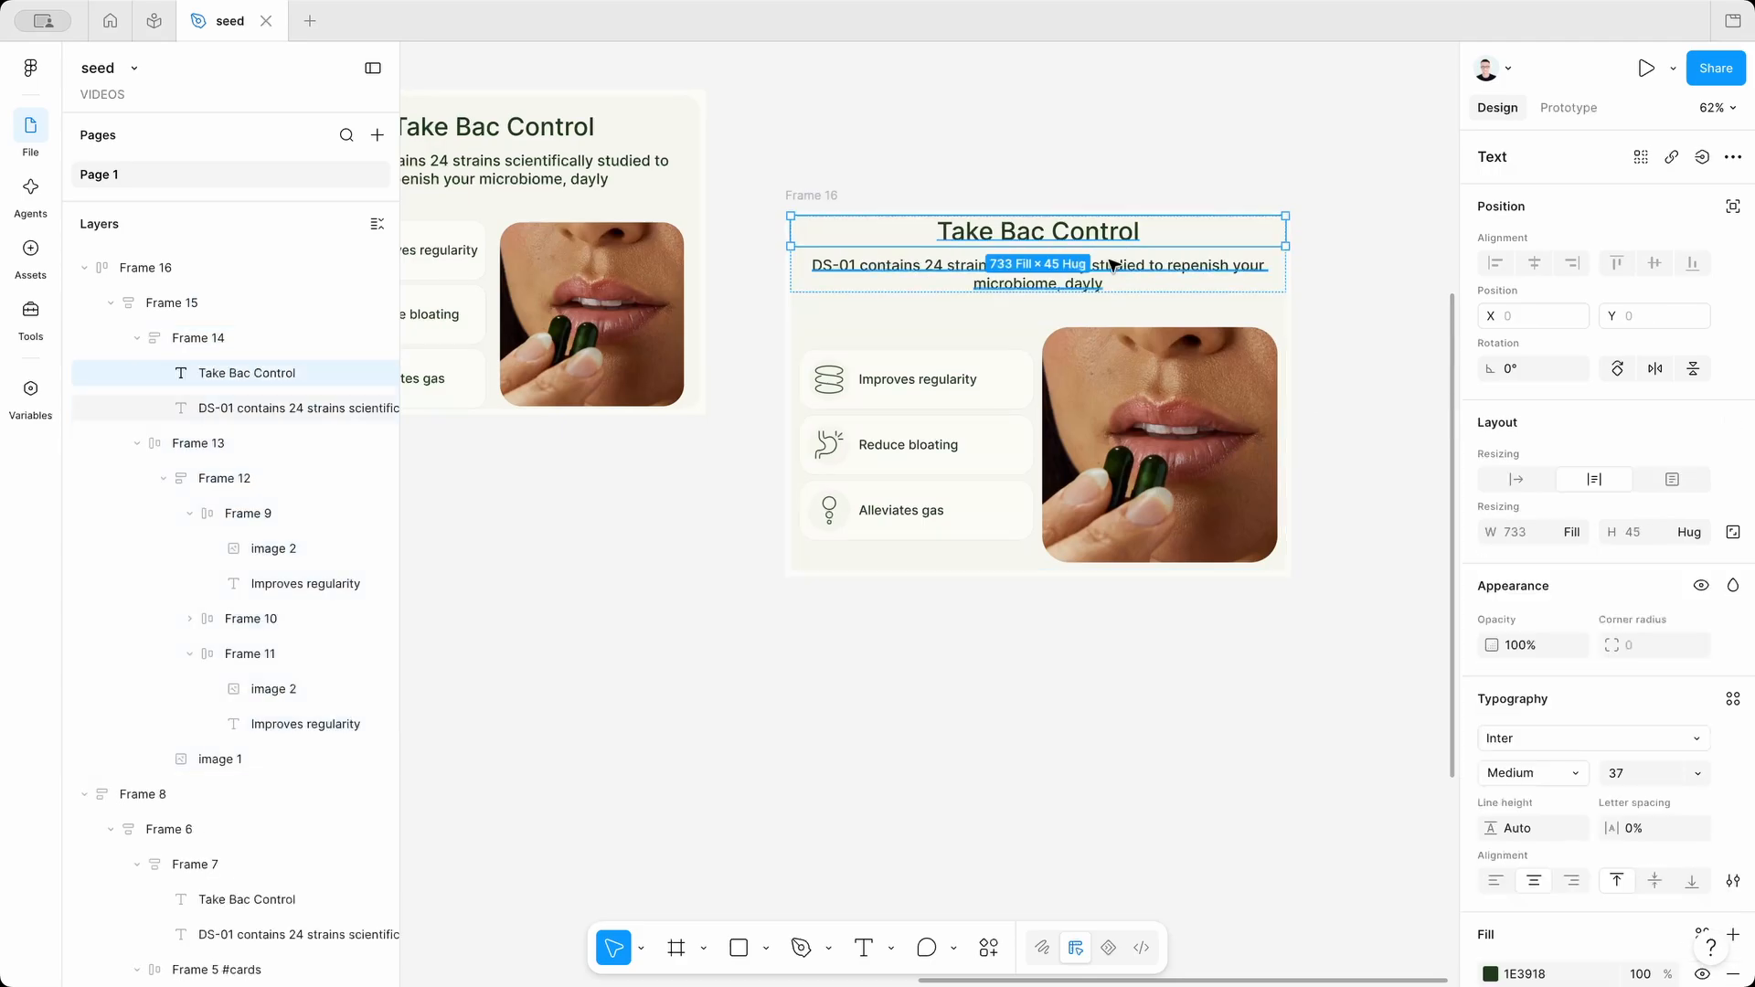
pyautogui.click(1104, 263)
pyautogui.hotkey('shift', 'Return')
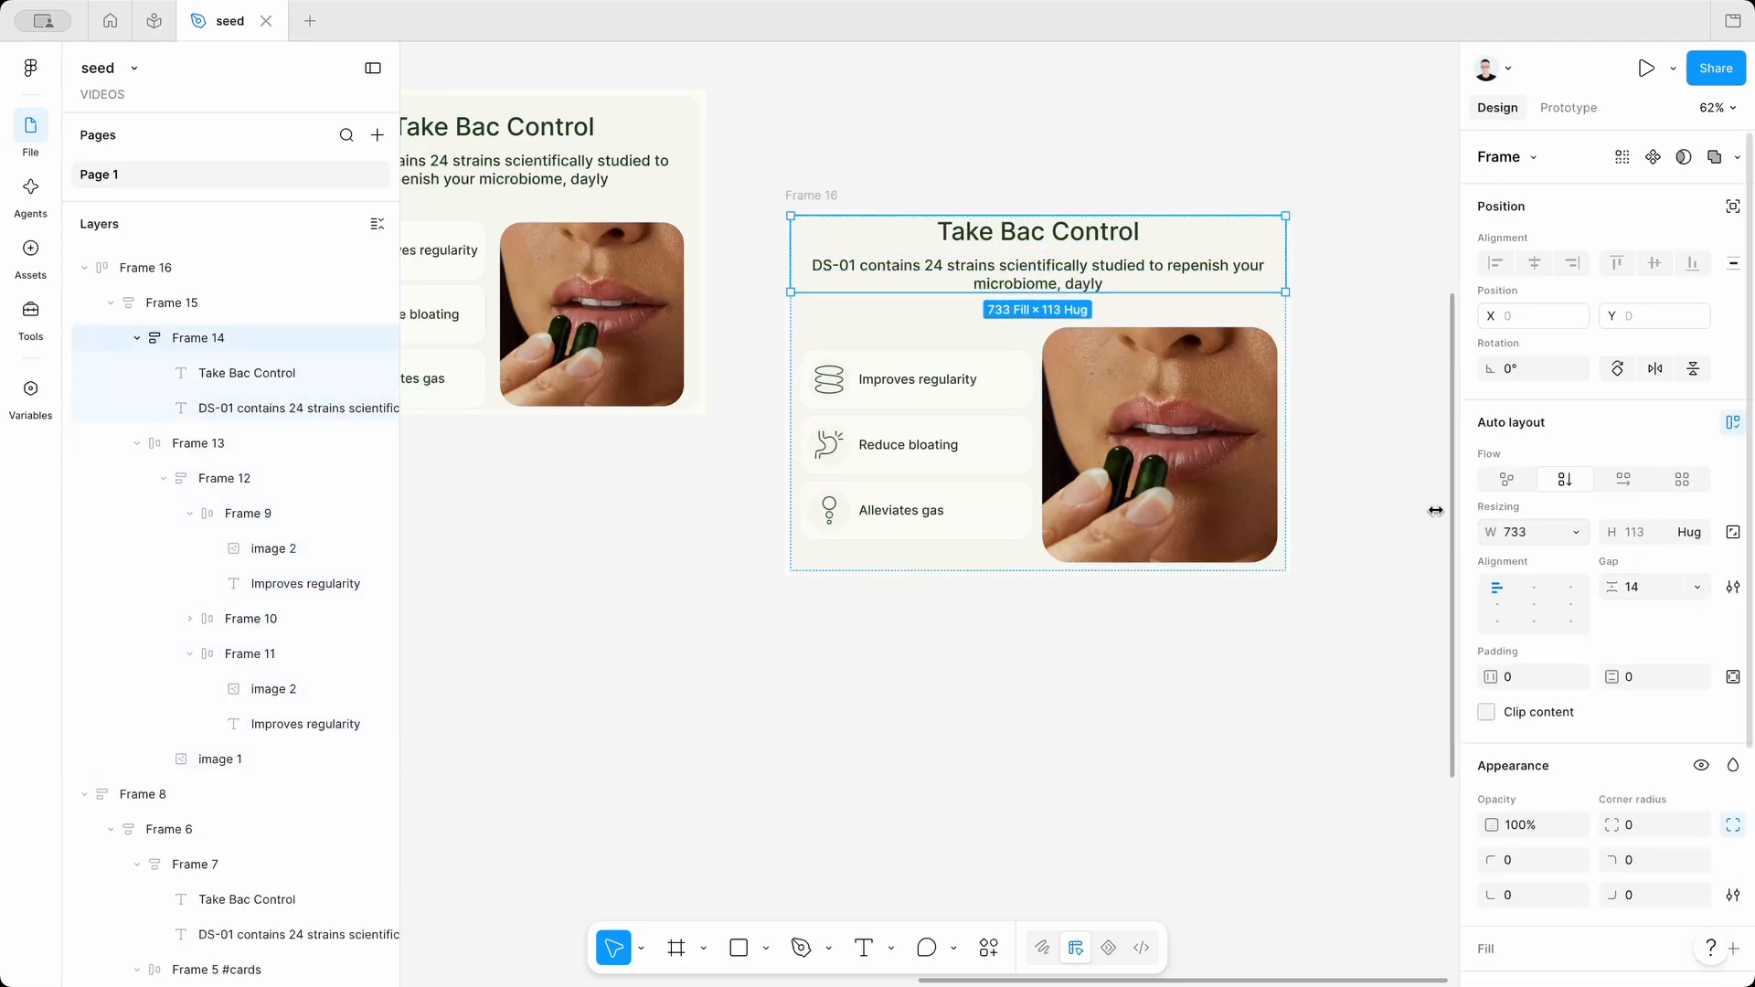
pyautogui.scroll(2, 1289, 466)
pyautogui.click(1518, 677)
pyautogui.write('24')
pyautogui.press('Tab')
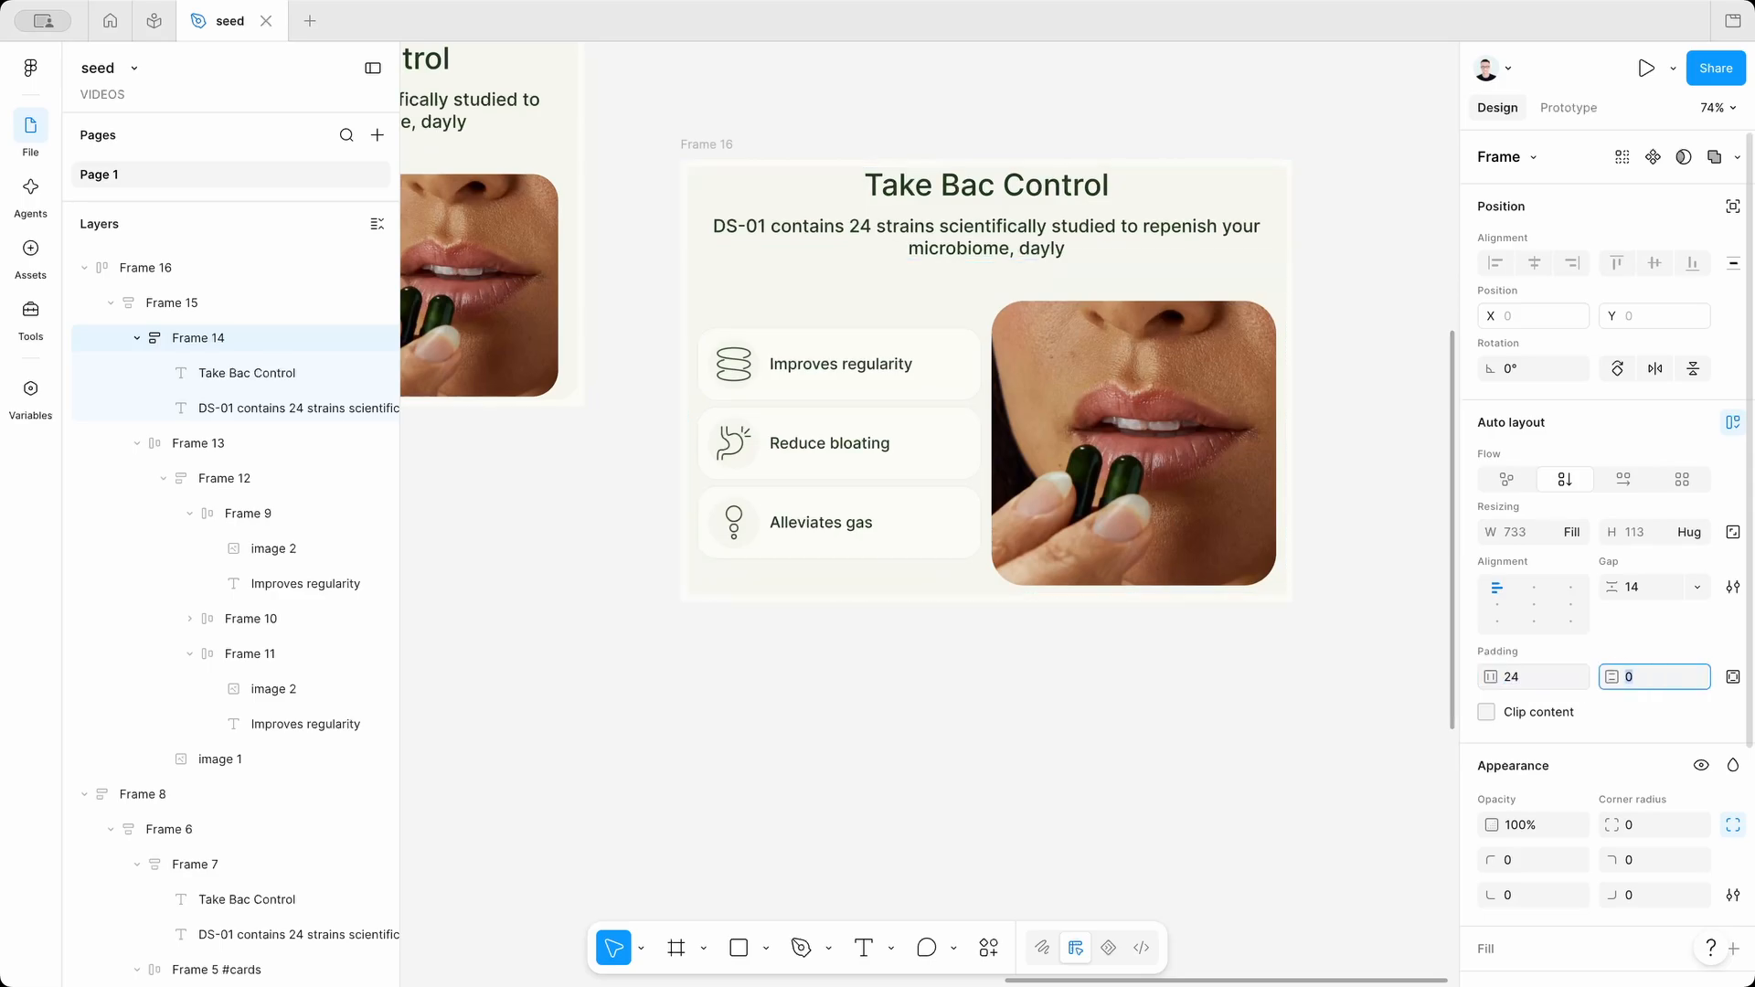
pyautogui.write('24')
pyautogui.press('Return')
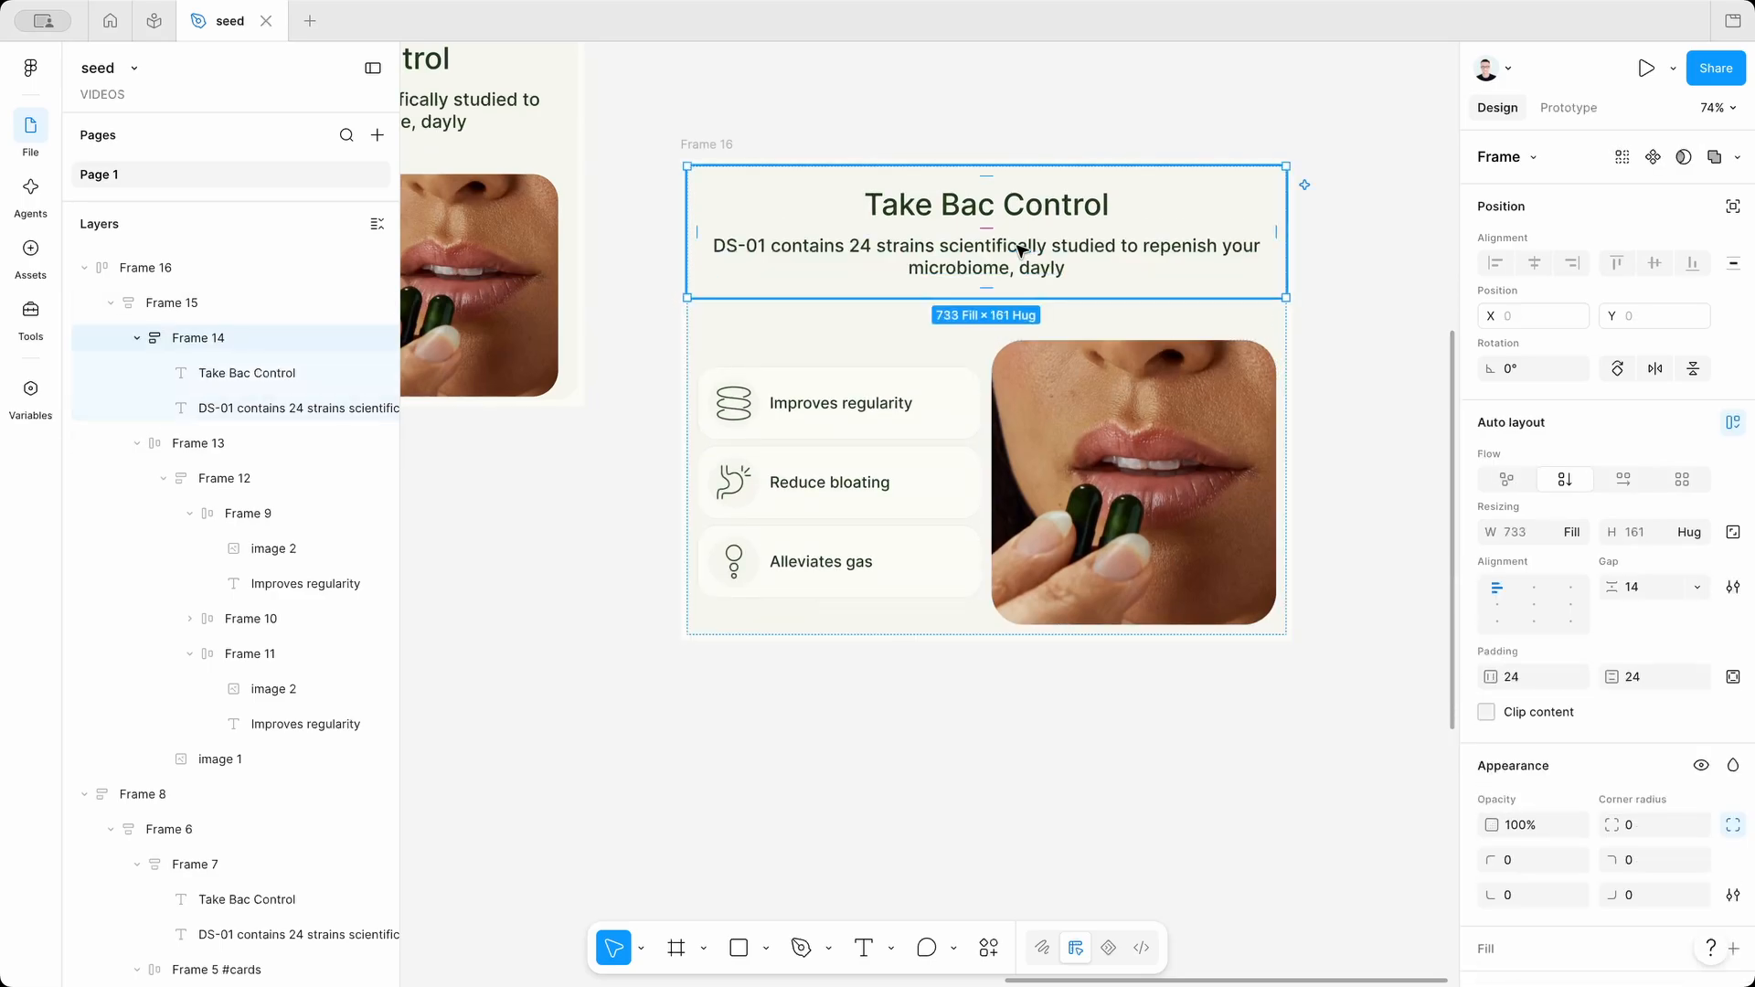
# Reduce the gap between the heading block and the cards, and narrow the outer frame to 640 beside the original section.
pyautogui.click(700, 144)
pyautogui.click(903, 274)
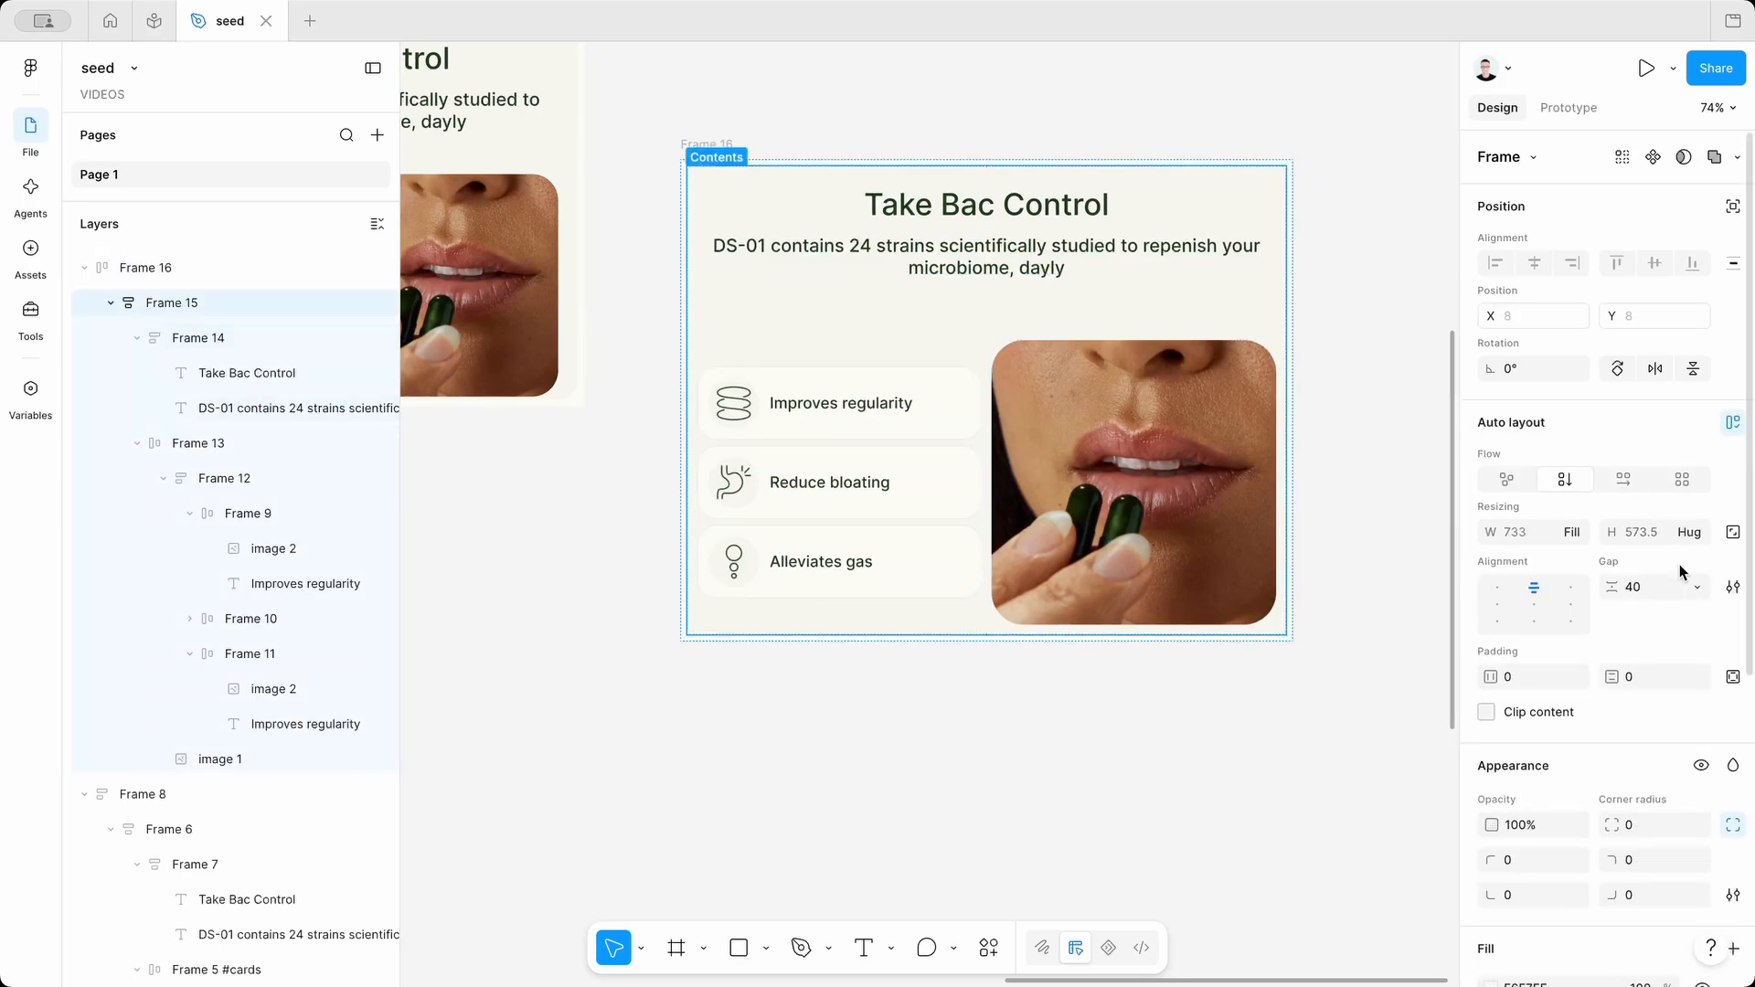
pyautogui.click(1646, 586)
pyautogui.hotkey('shift', 'Down')
pyautogui.hotkey('shift', 'Down')
pyautogui.hotkey('shift', 'Down')
pyautogui.hotkey('shift', 'Down')
pyautogui.hotkey('shift', 'Down')
pyautogui.hotkey('shift', 'Down')
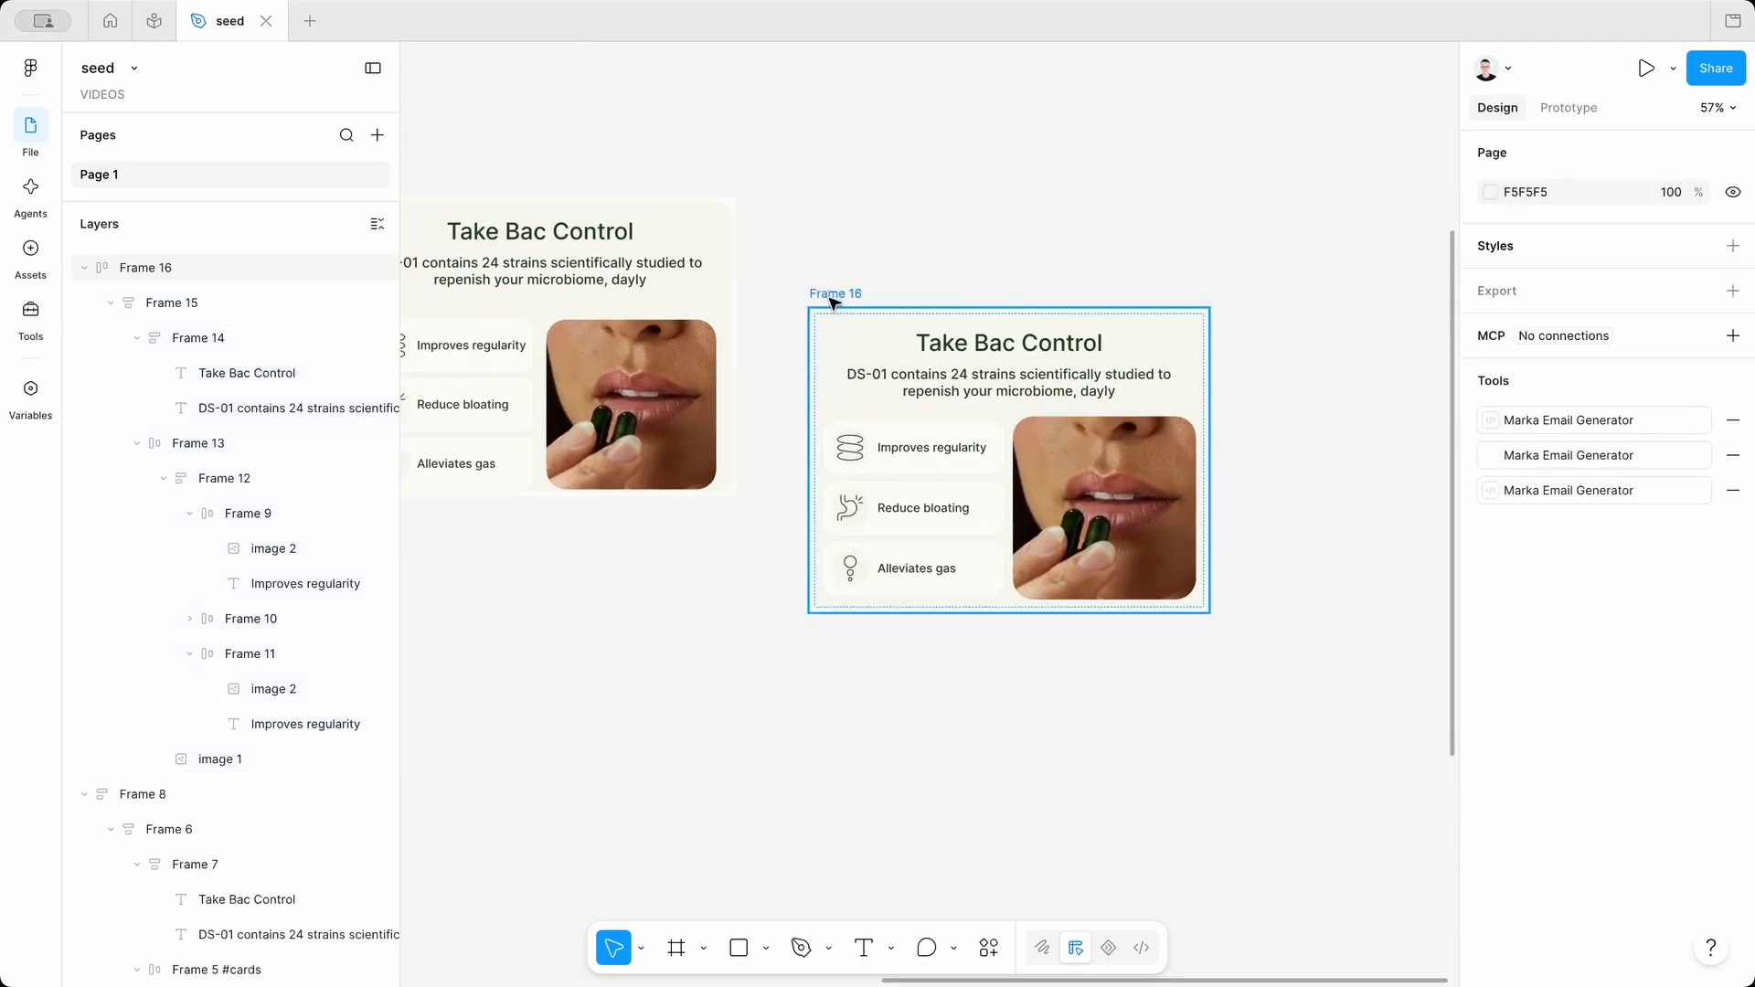
pyautogui.click(833, 296)
pyautogui.scroll(5, 969, 580)
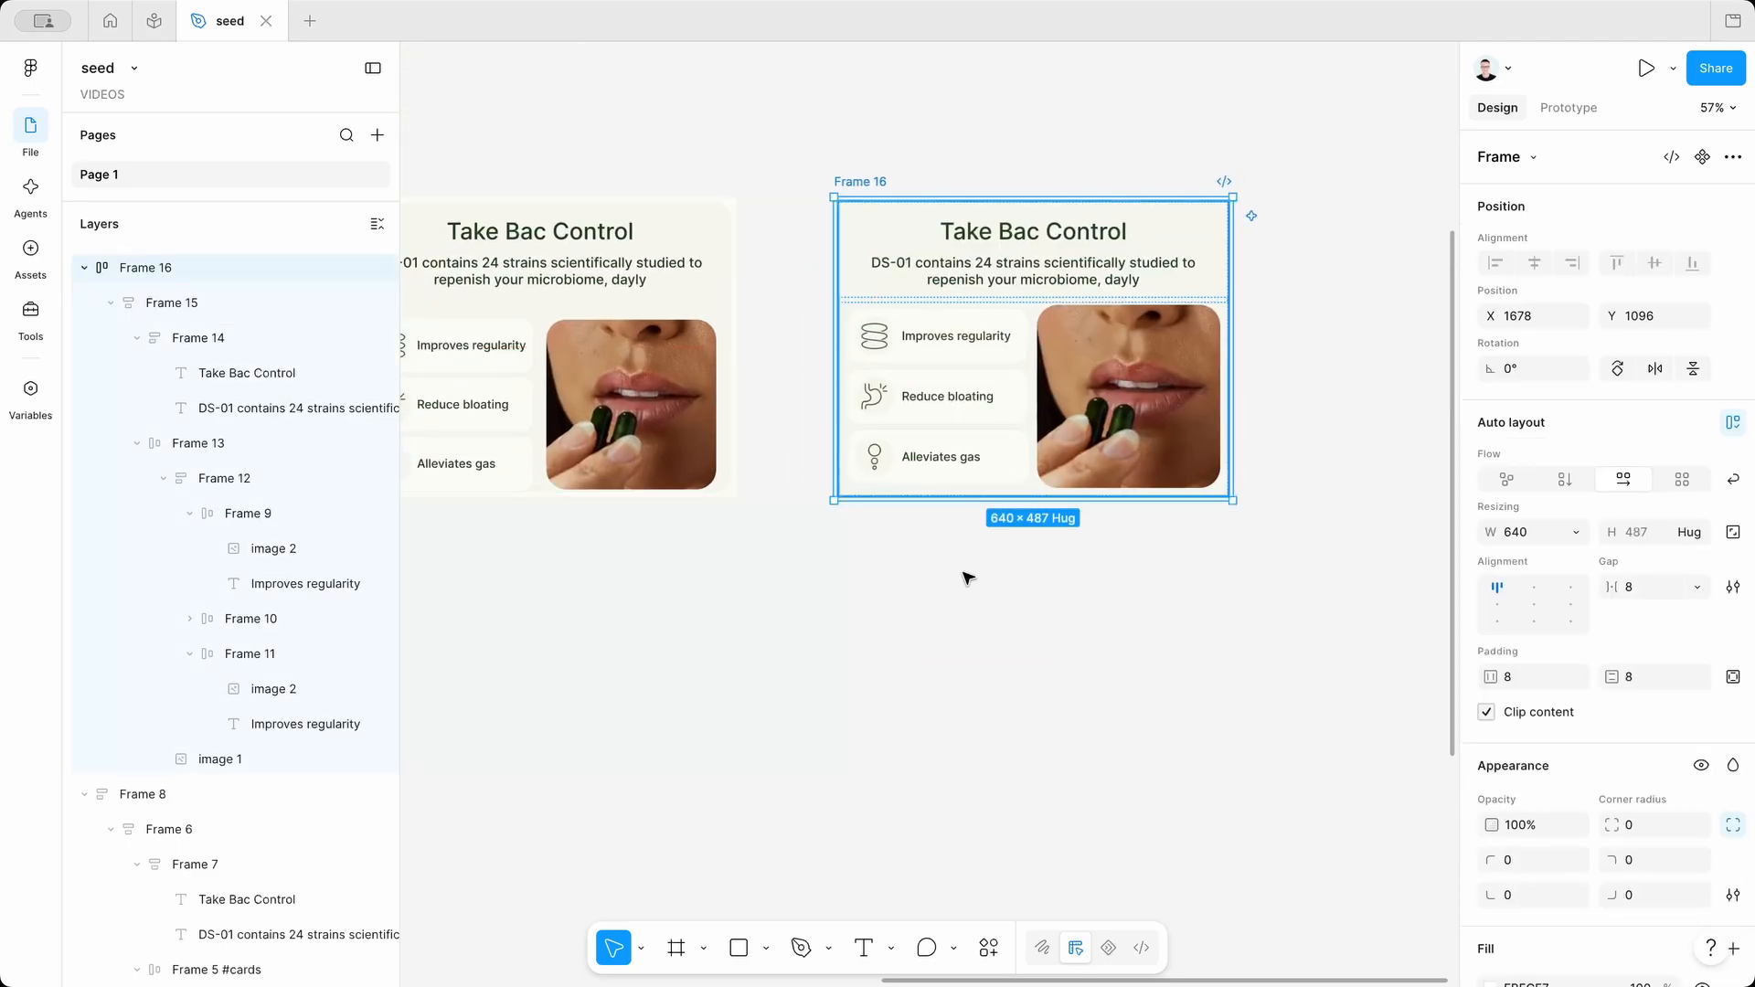
# Preview the rebuilt outer frame in the Marka Email Generator plugin and narrow the preview to a width of 590.
pyautogui.click(1189, 793)
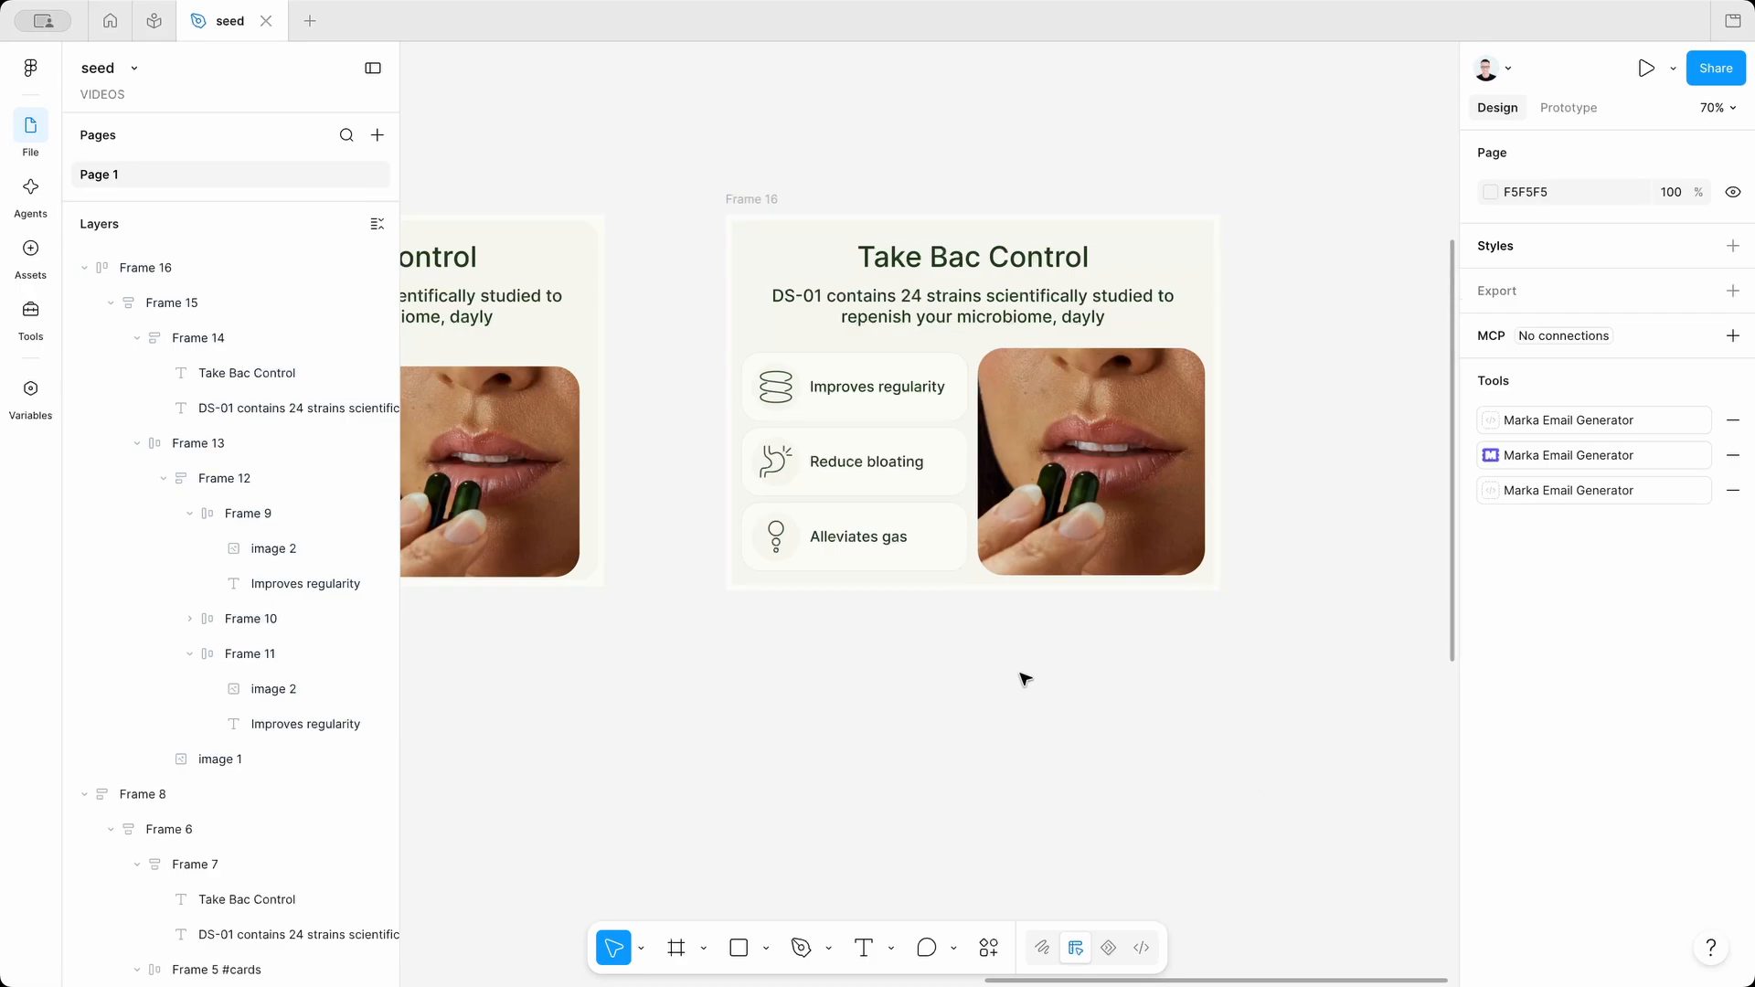
pyautogui.click(1548, 457)
pyautogui.hscroll(-1, 989, 219)
pyautogui.click(887, 166)
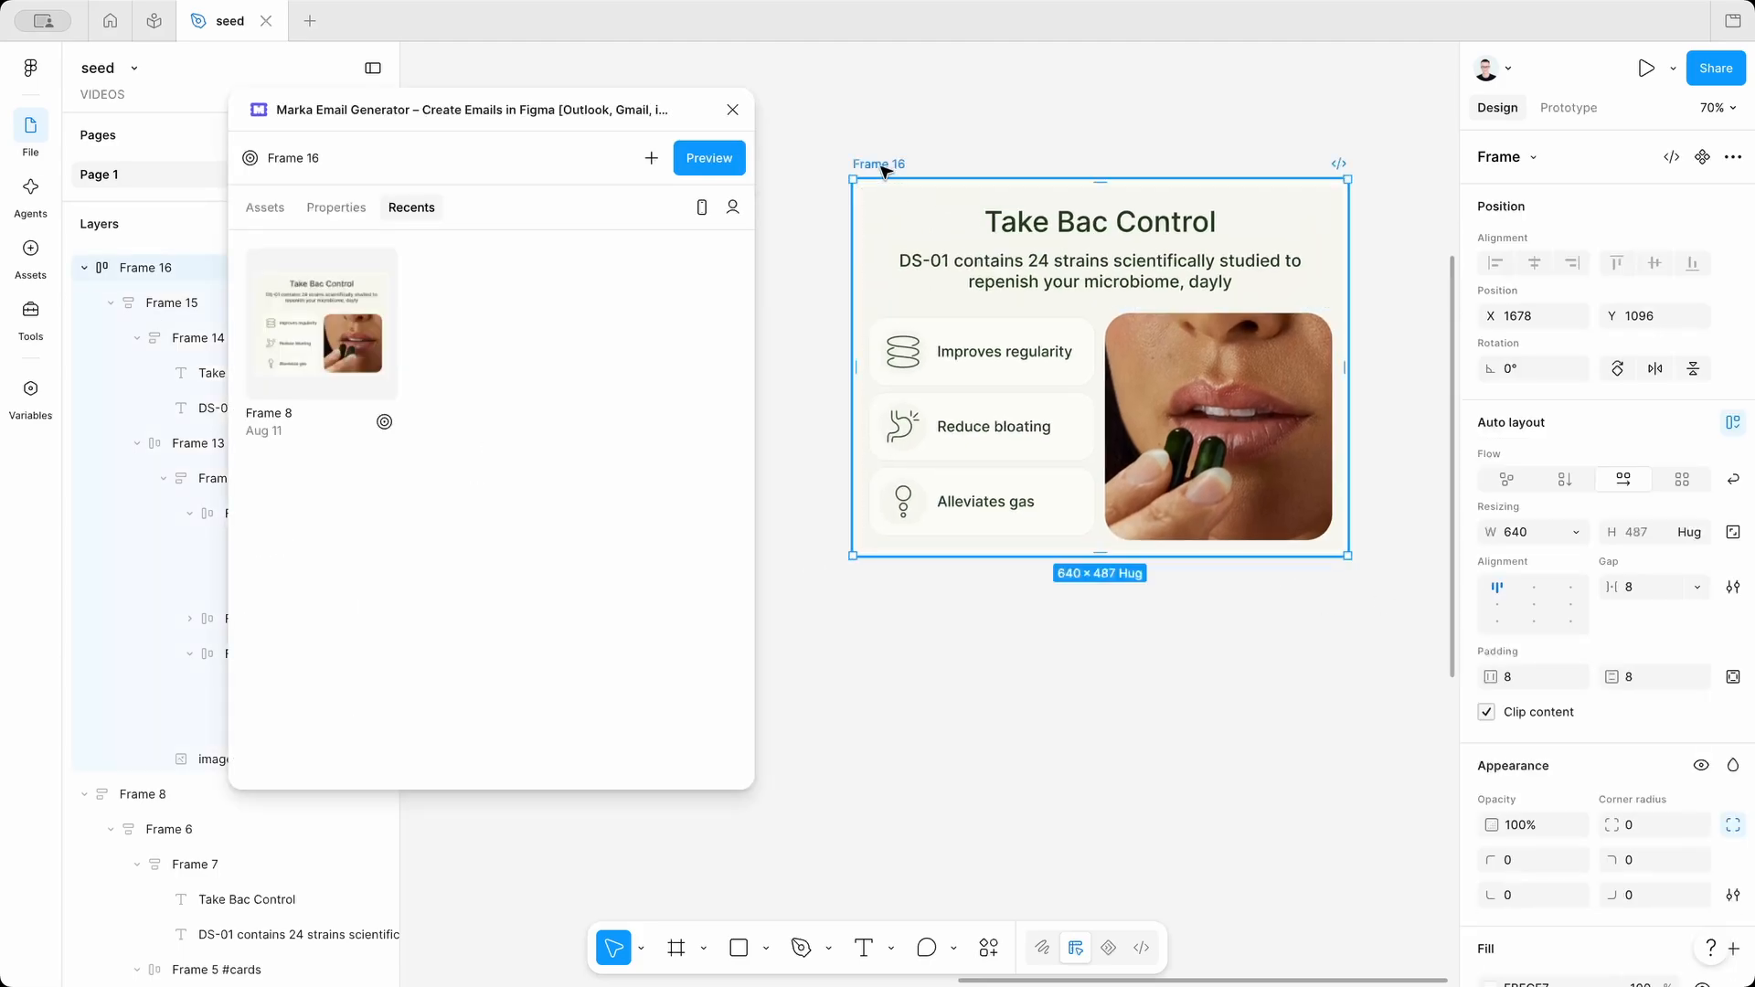
pyautogui.click(720, 161)
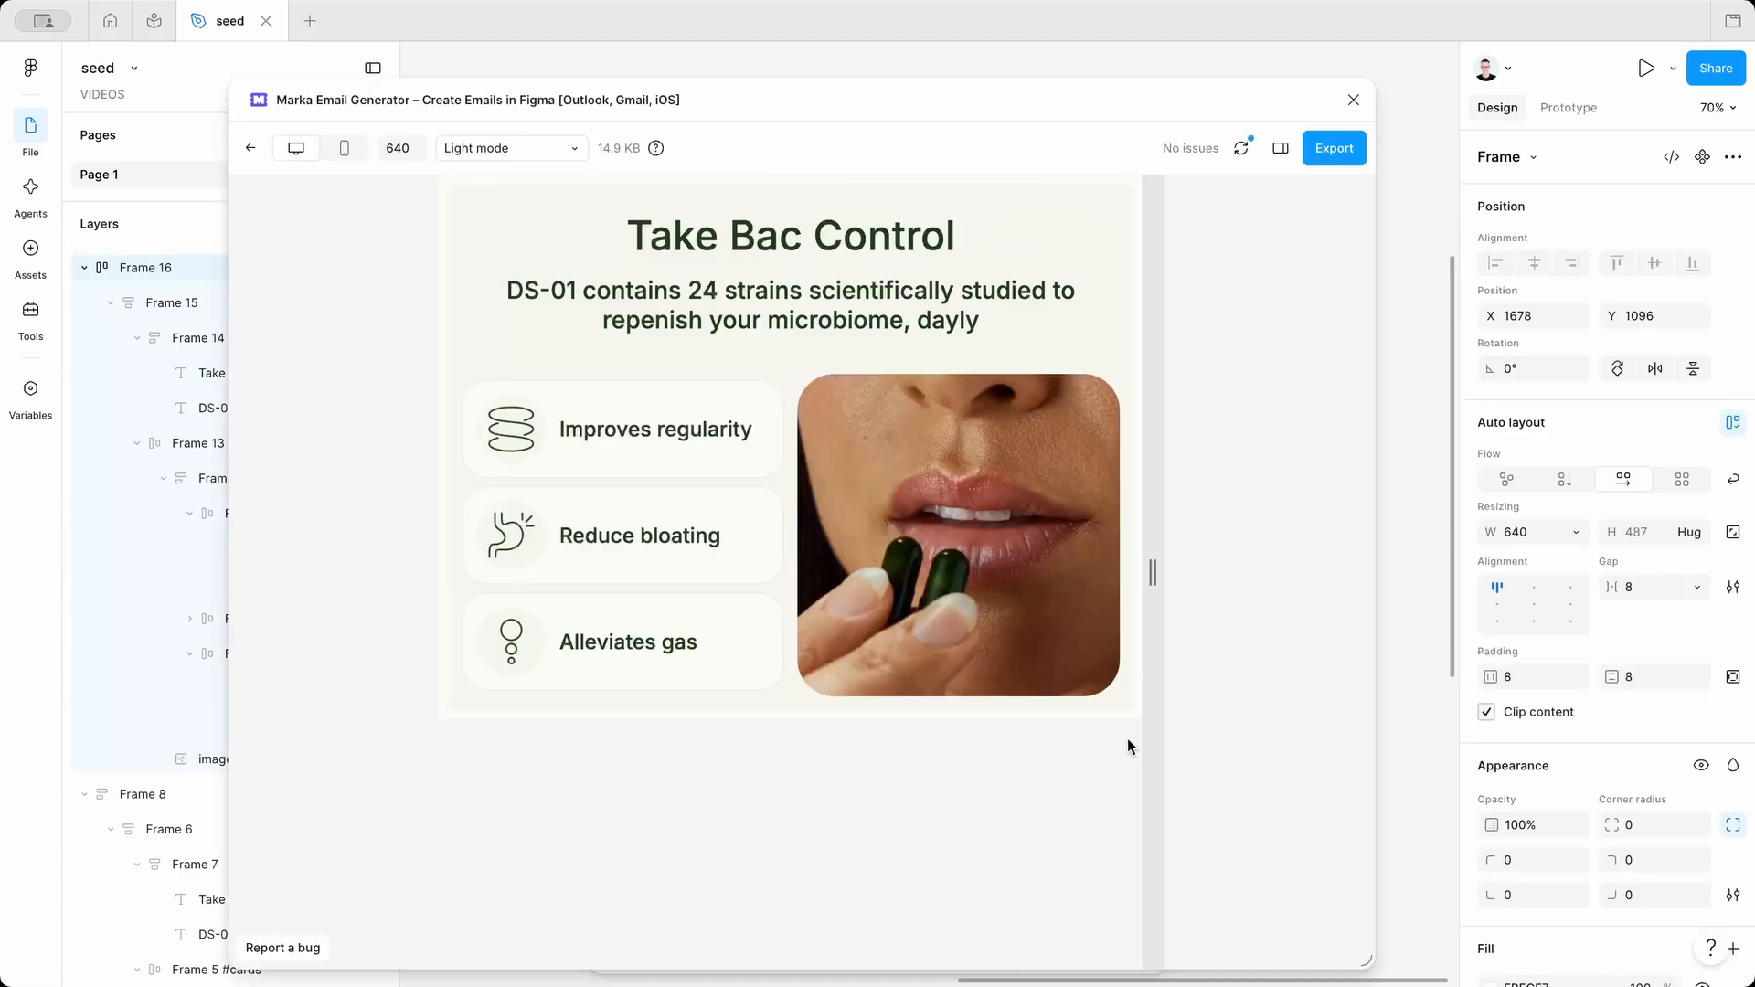
pyautogui.moveTo(1155, 616); pyautogui.dragTo(1127, 665)
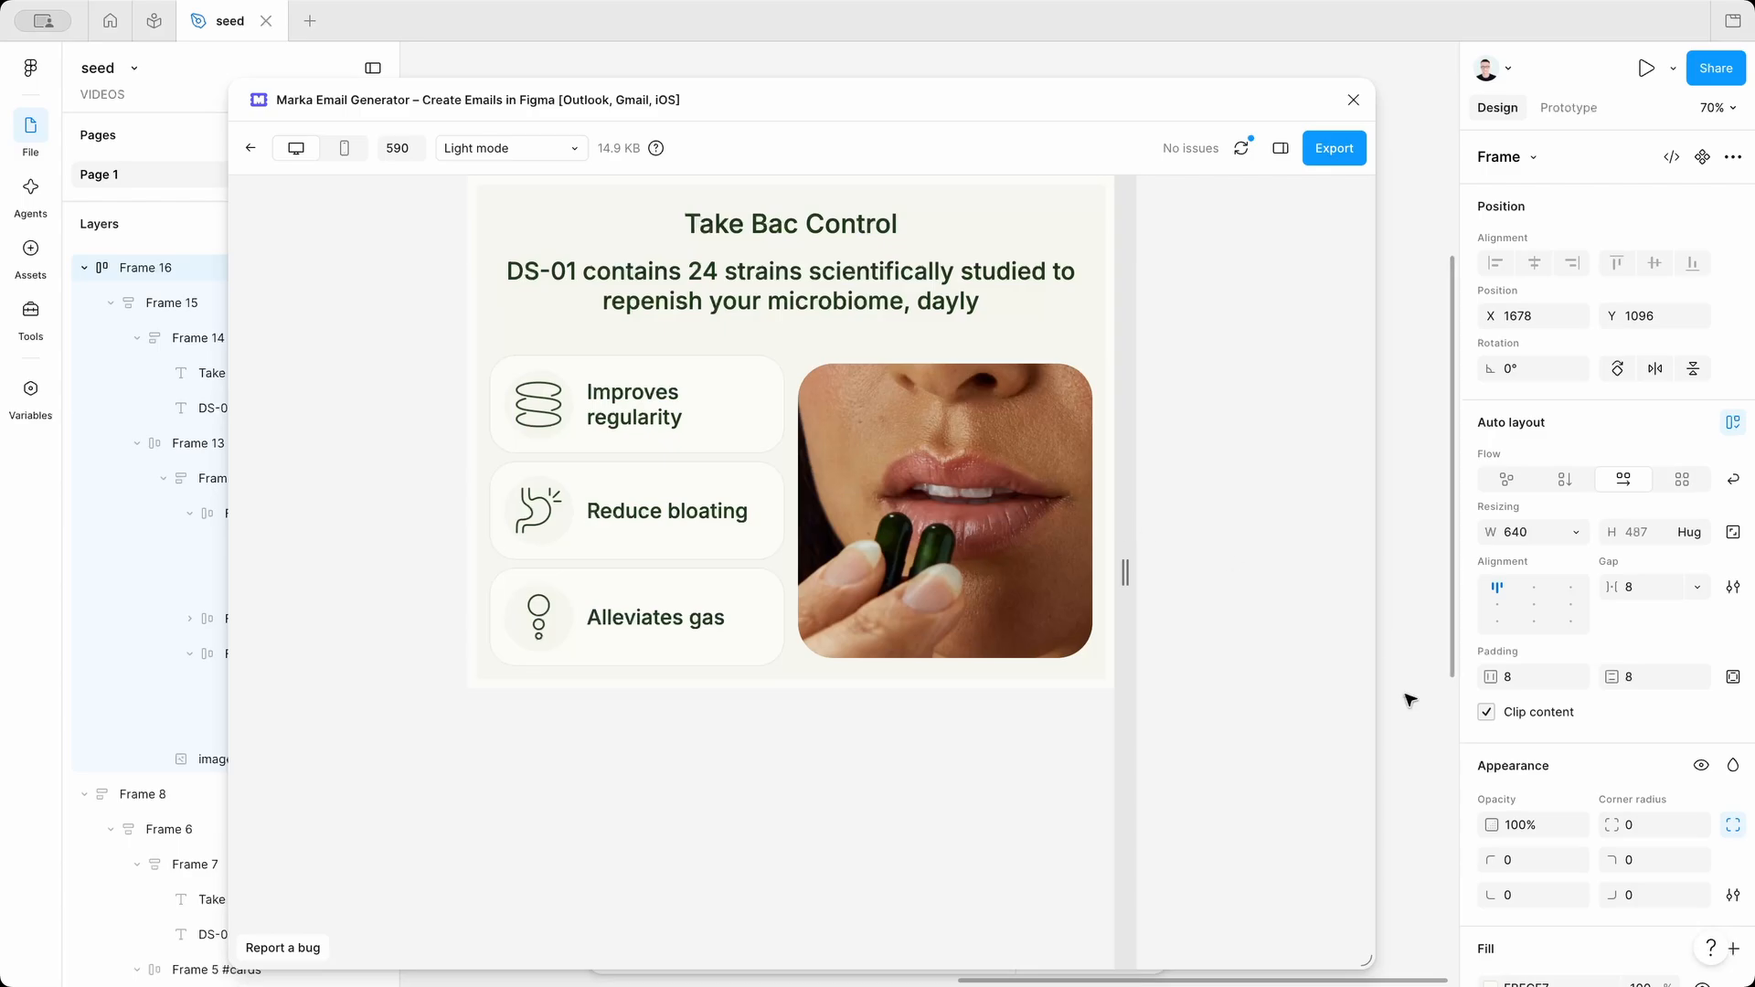
# Enable Mobile stack (cards) in the plugin for the frame holding the benefit cards and the photo.
pyautogui.moveTo(1368, 961); pyautogui.dragTo(874, 886)
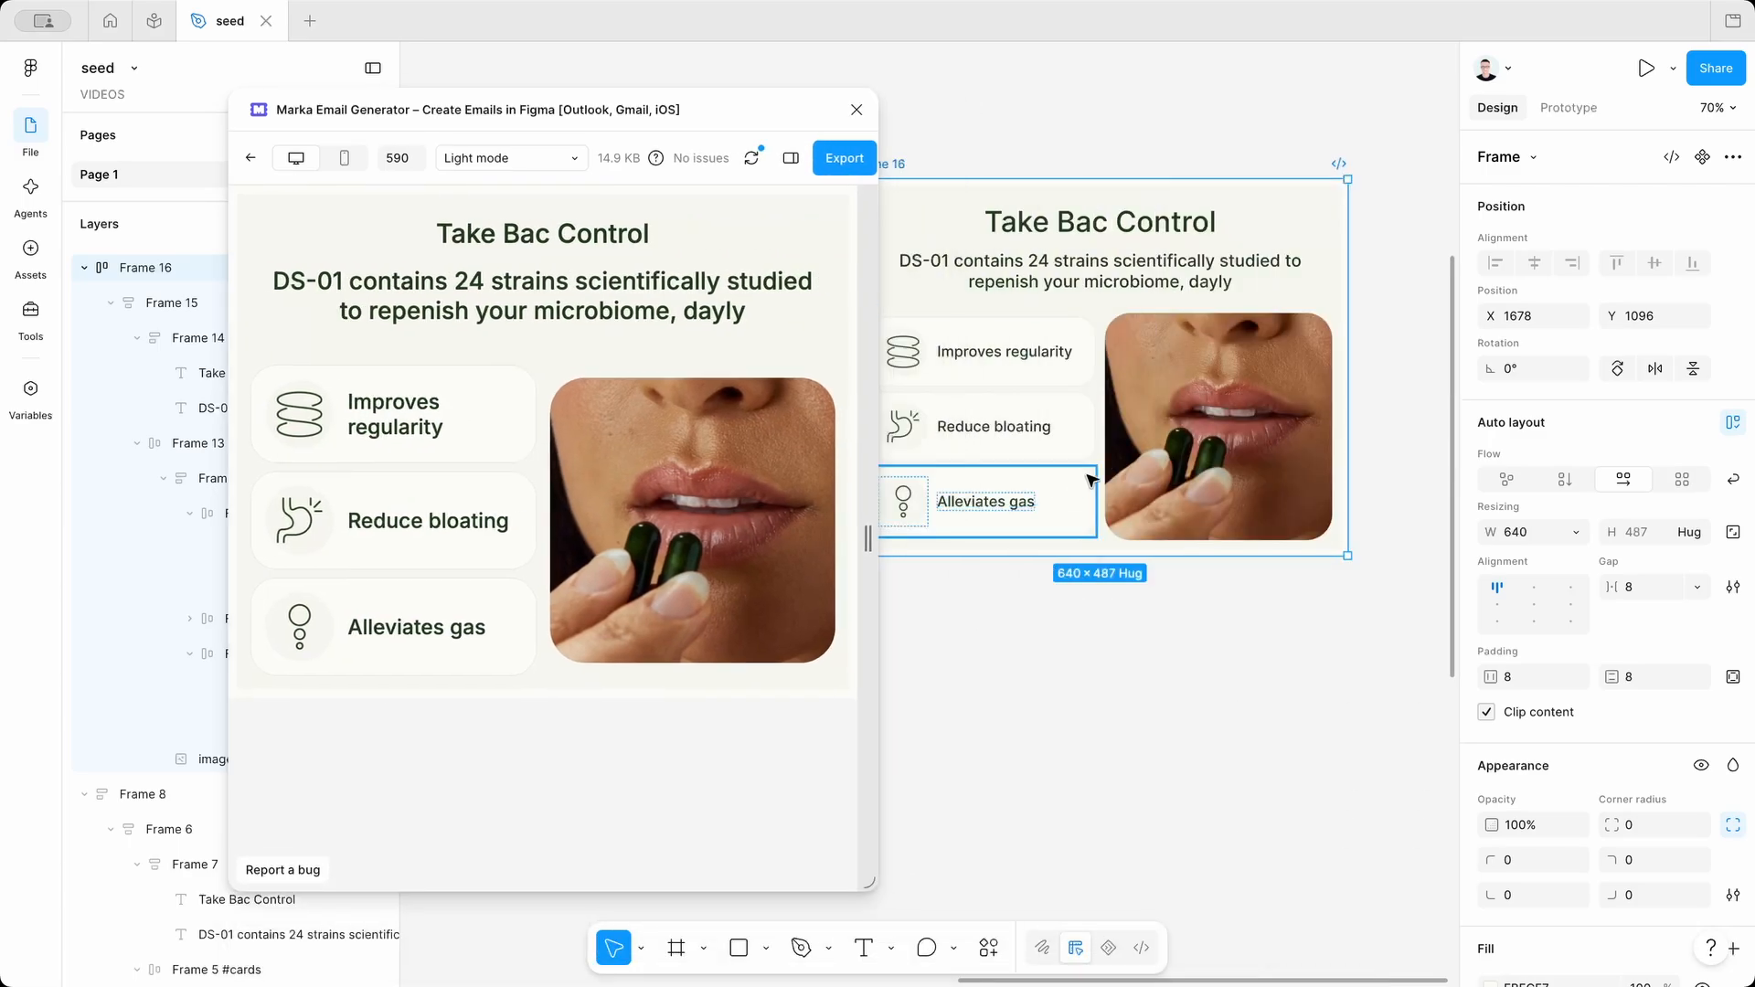
pyautogui.click(1164, 455)
pyautogui.press('Escape')
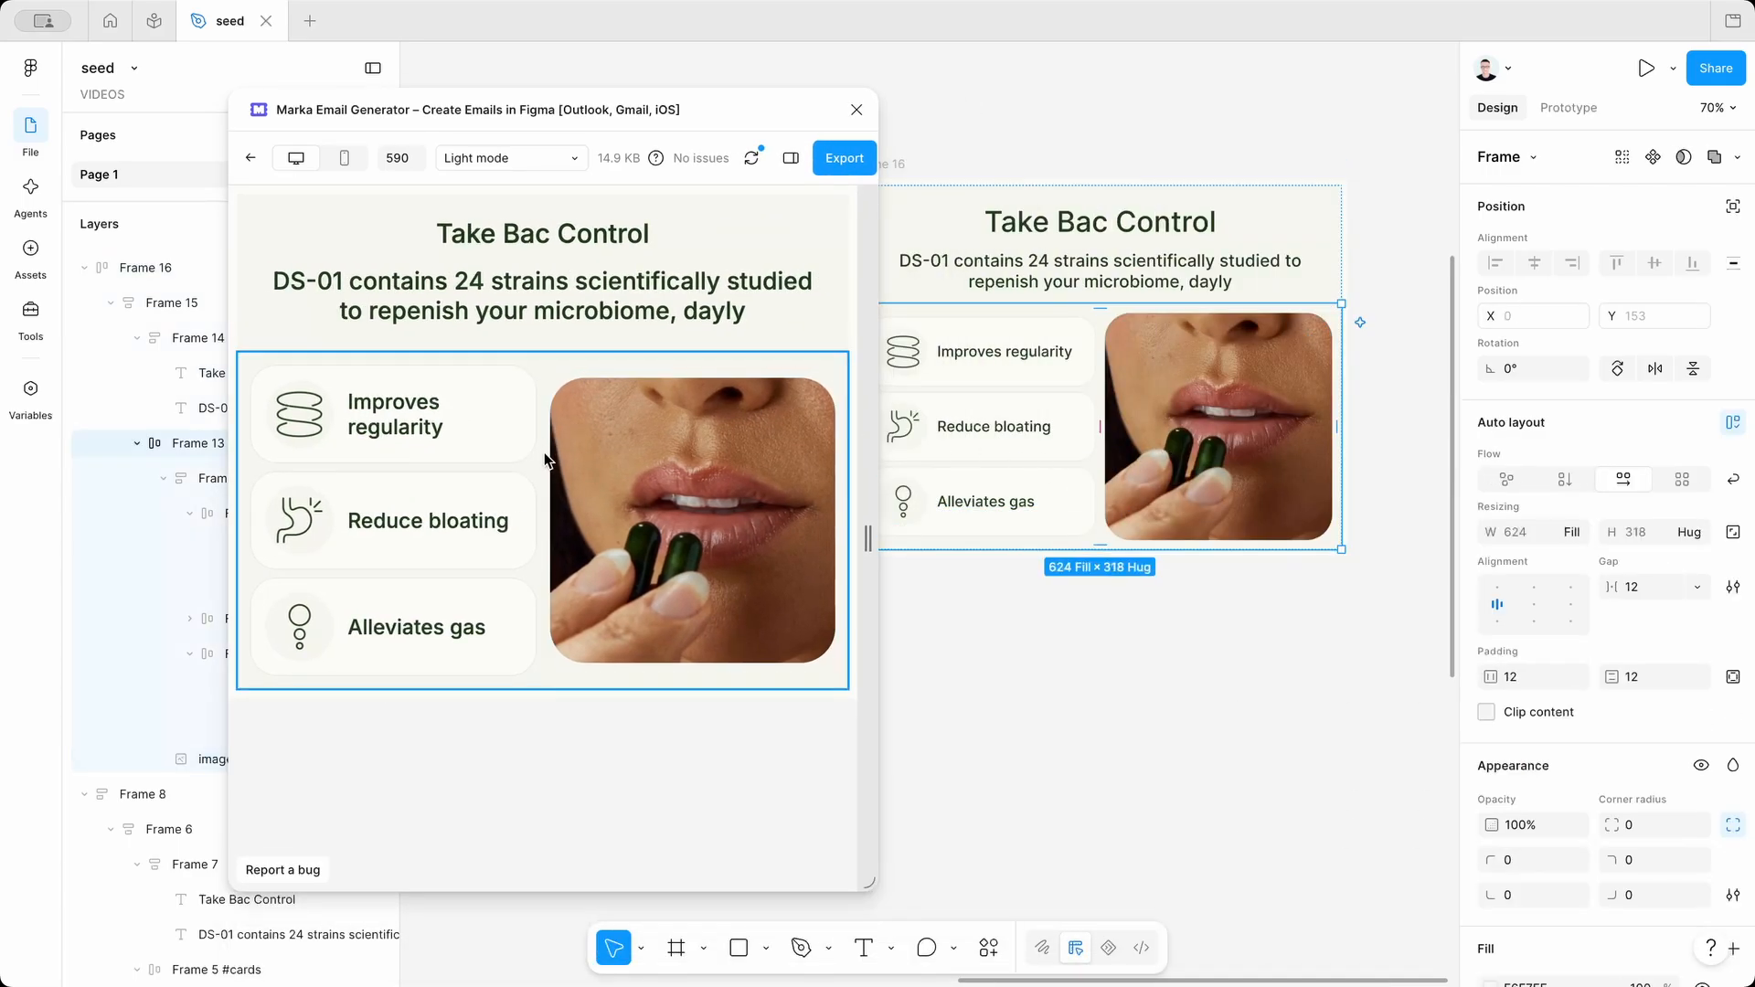
pyautogui.hotkey('shift', '0')
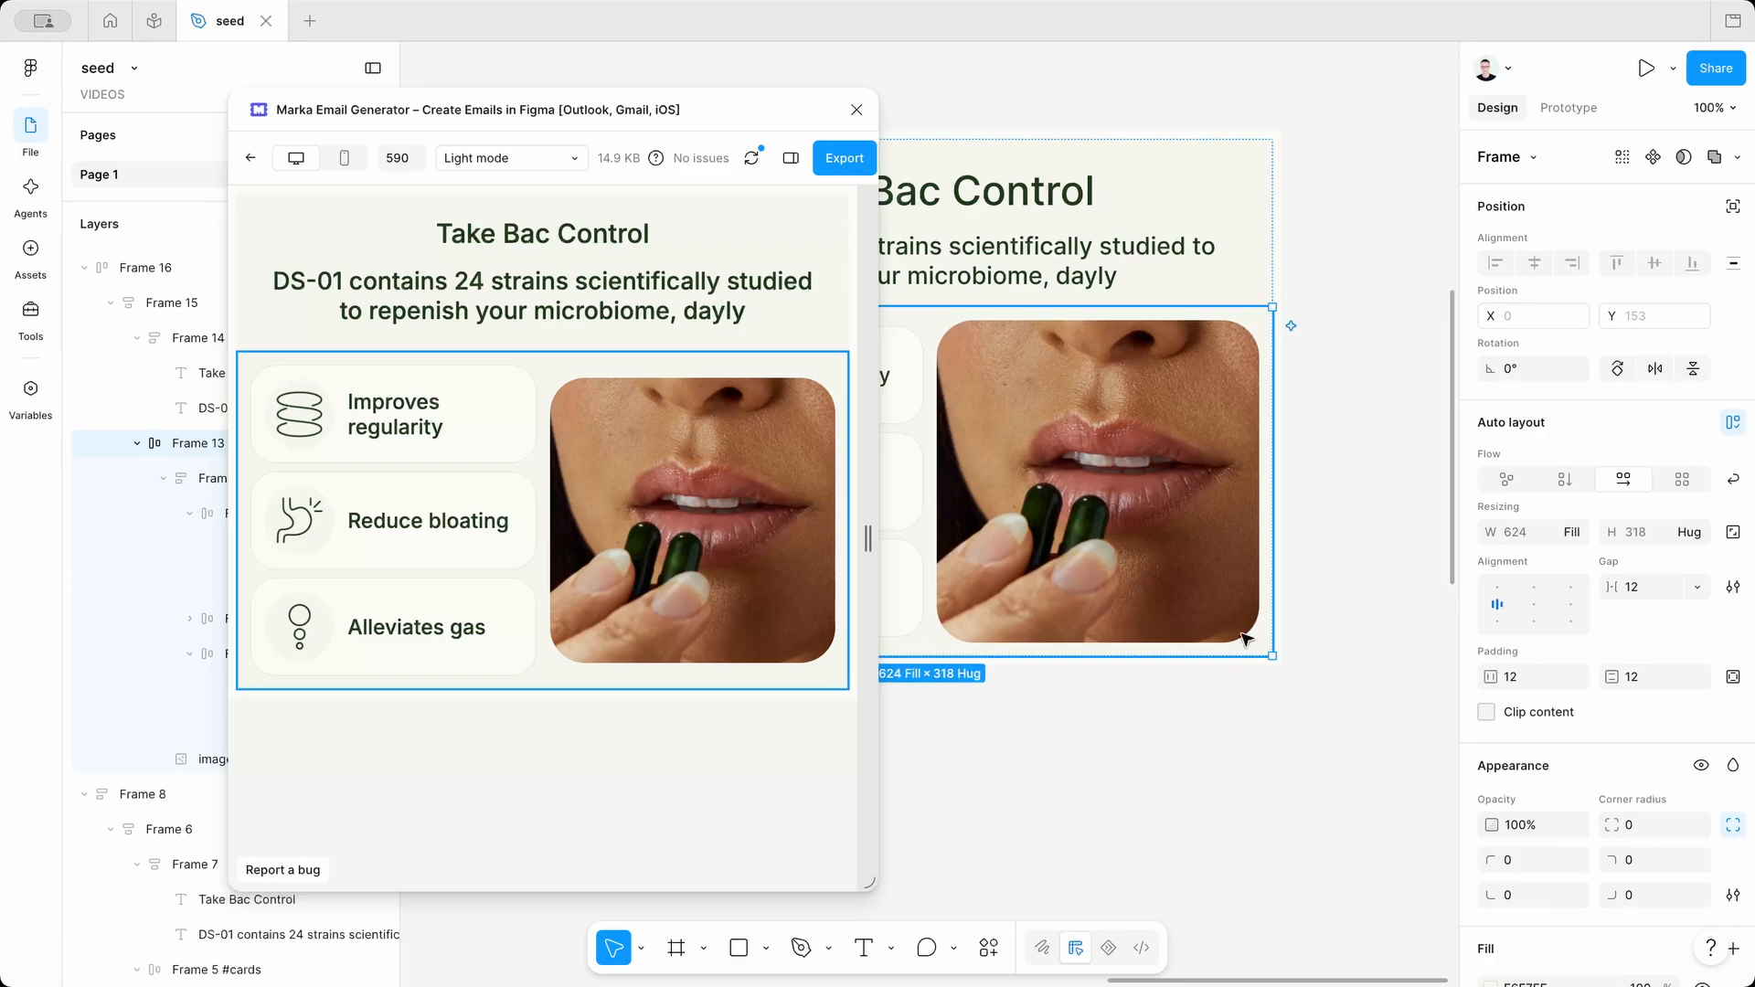
pyautogui.click(1313, 693)
pyautogui.keyDown('super'); pyautogui.click(1209, 592); pyautogui.keyUp('super')
pyautogui.hotkey('shift', 'Return')
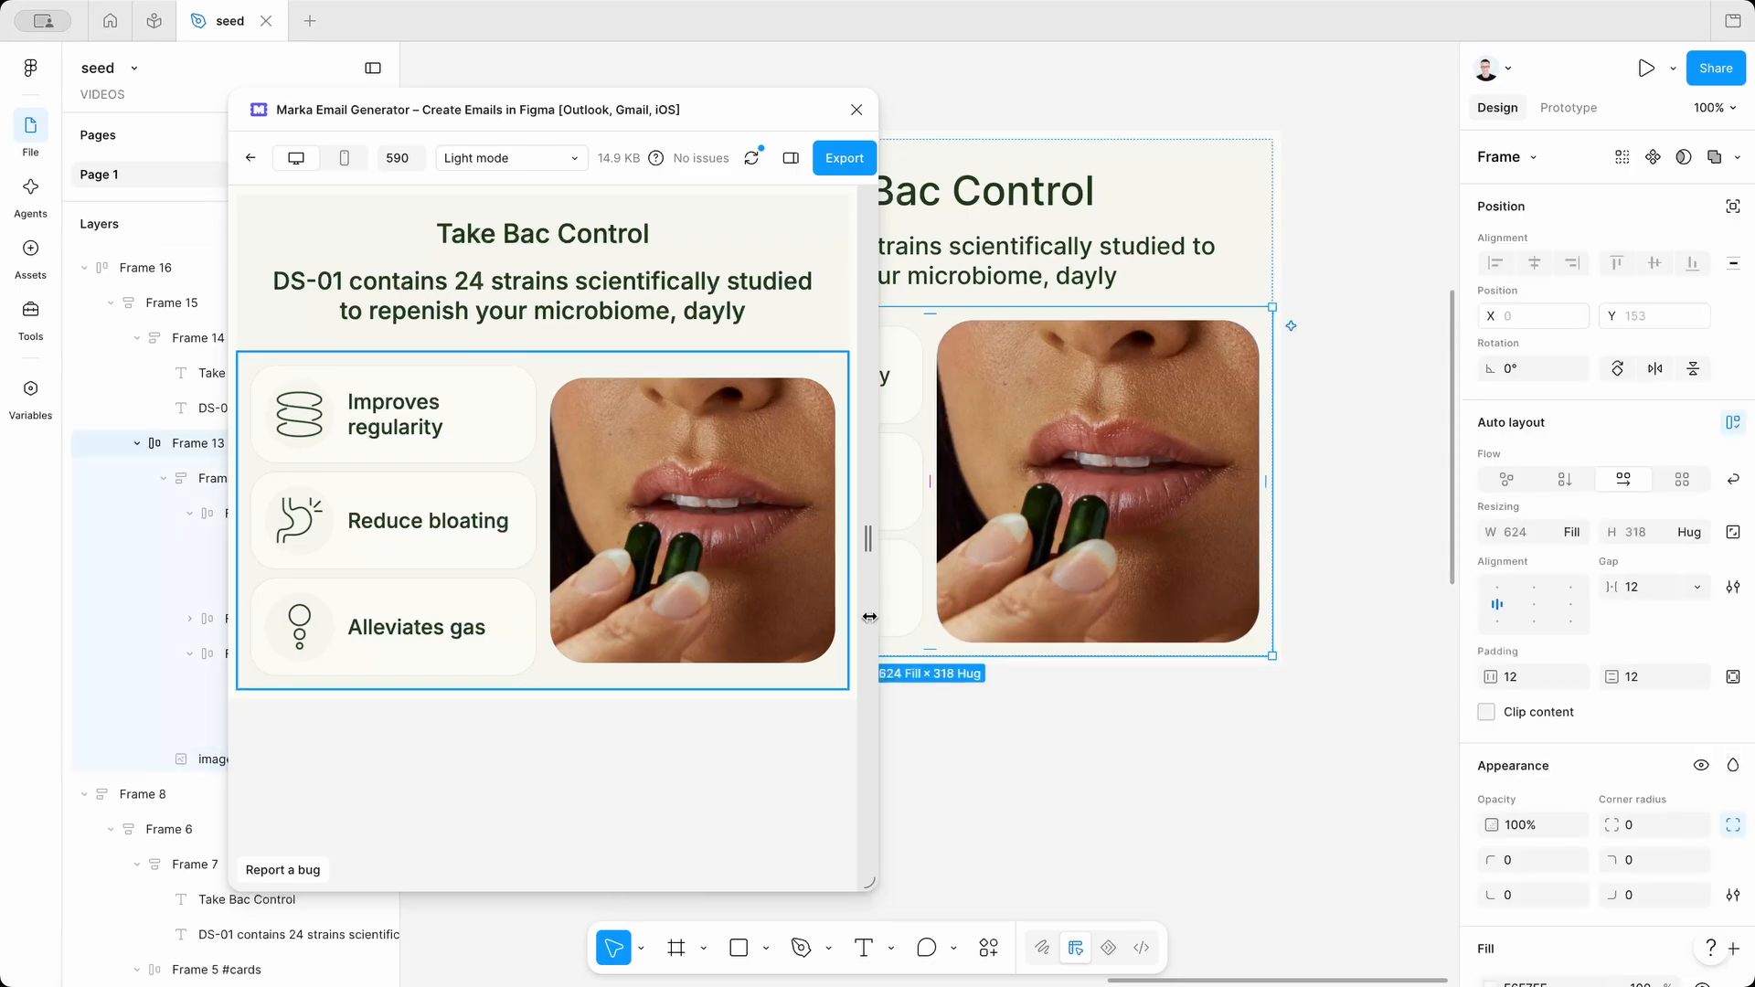
pyautogui.moveTo(867, 884); pyautogui.dragTo(1281, 924)
pyautogui.click(1190, 157)
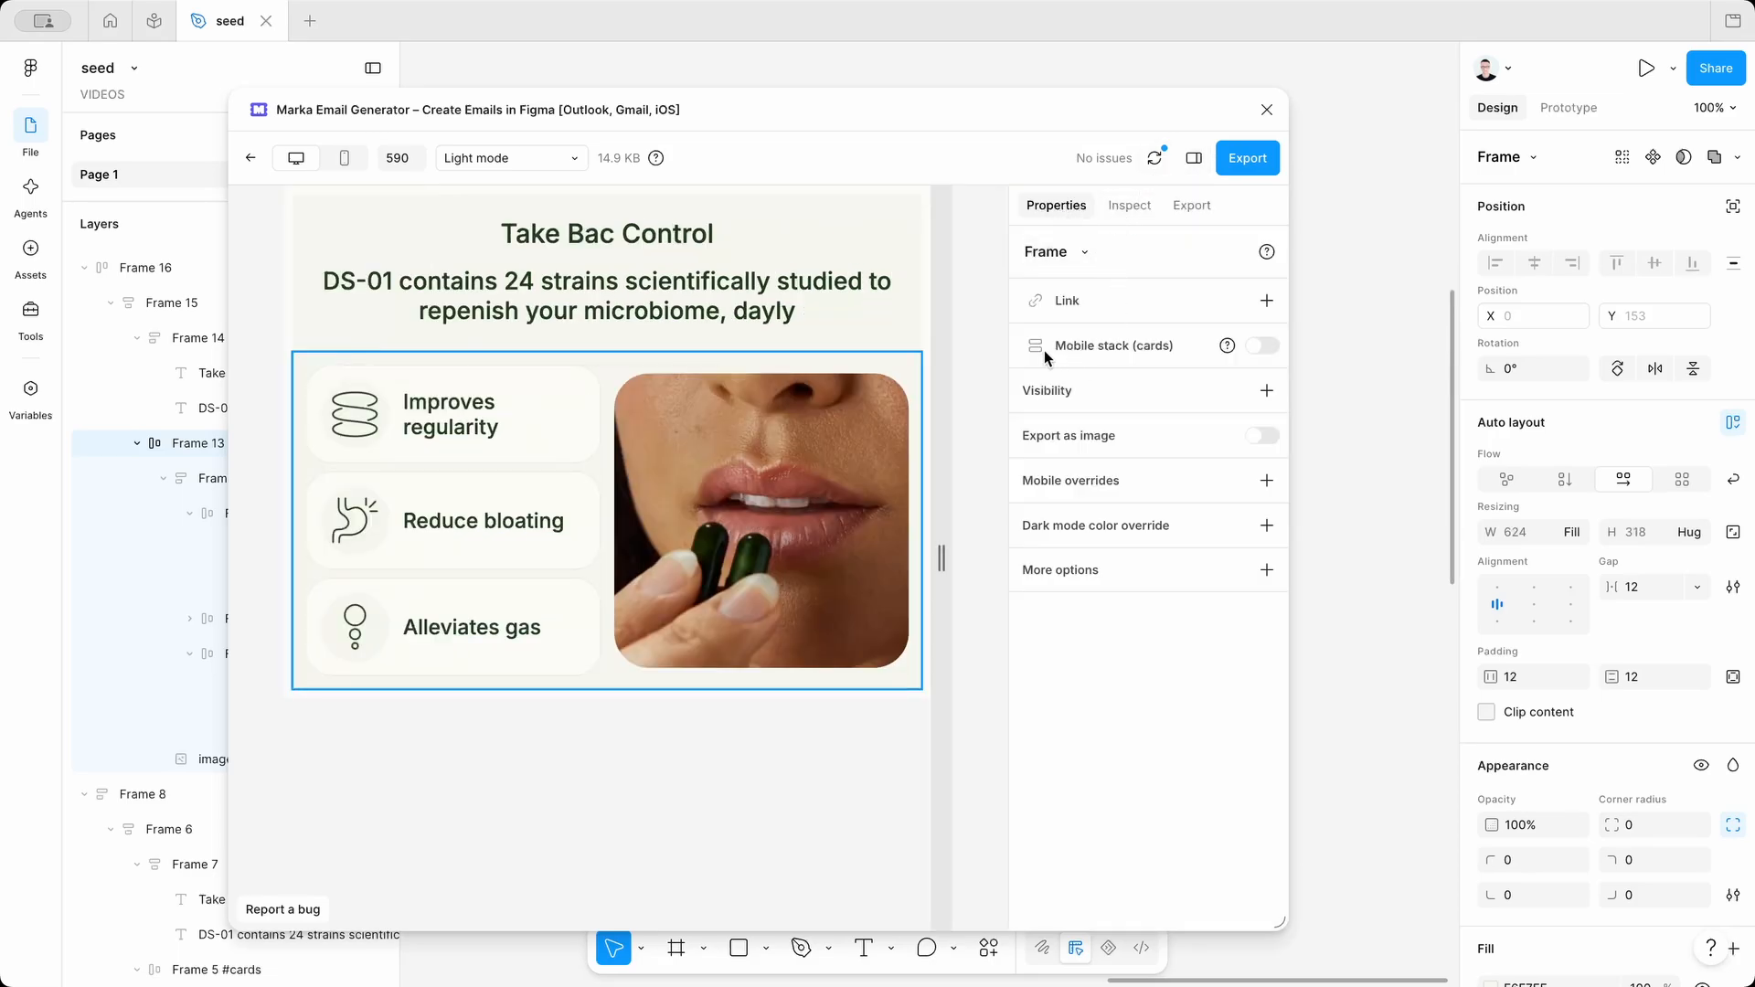
pyautogui.click(1265, 346)
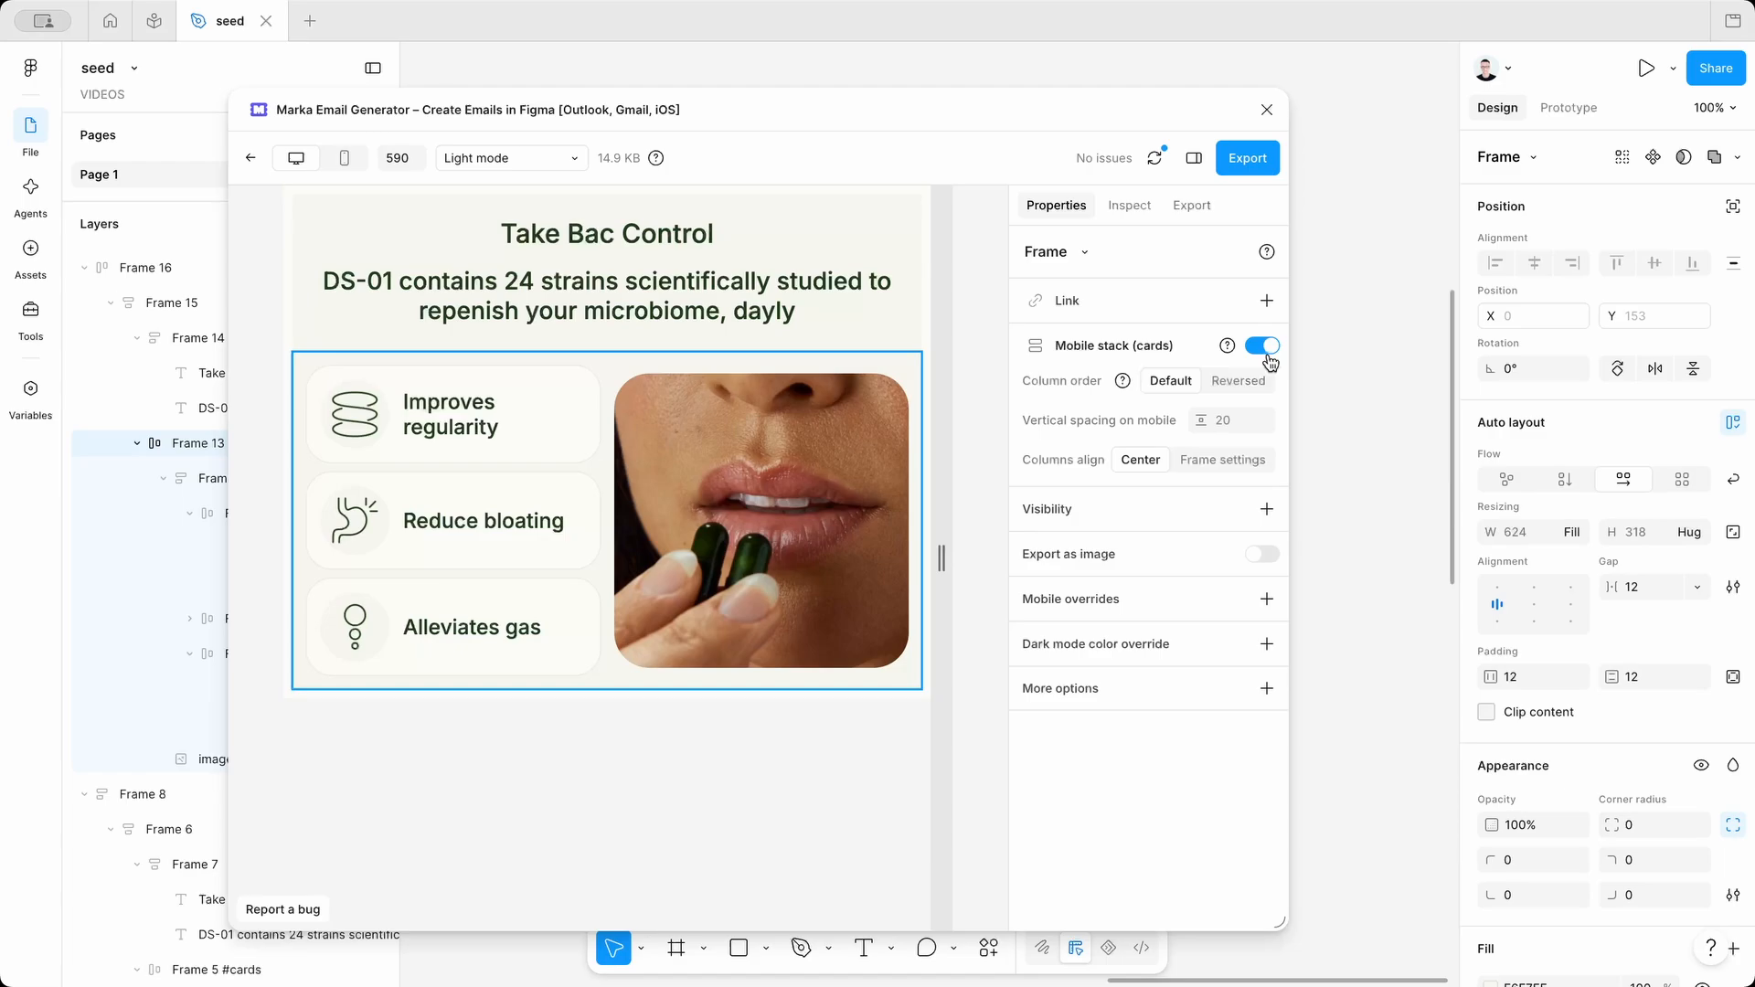
# Refresh the email preview and narrow it to 384 to check the stacked mobile layout.
pyautogui.click(1156, 162)
pyautogui.moveTo(942, 559); pyautogui.dragTo(828, 572)
pyautogui.scroll(-3, 640, 731)
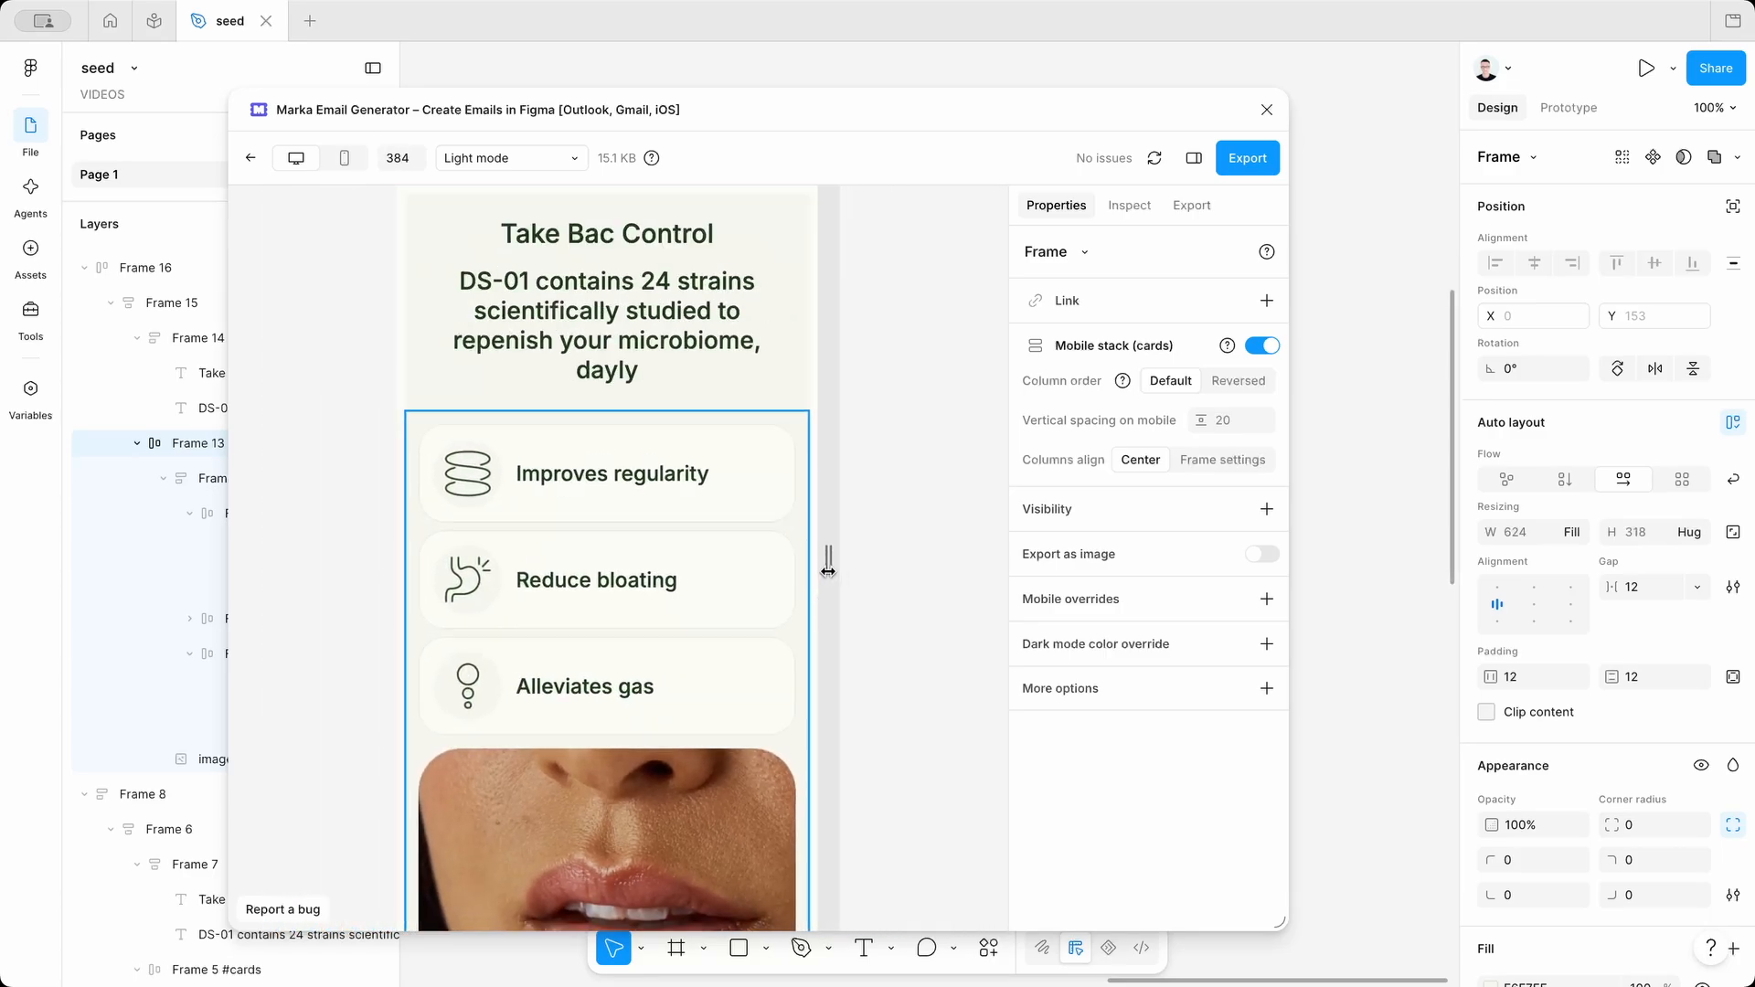
# Inspect the description and card labels as live text in the mobile preview, and widen the preview to 666.
pyautogui.click(713, 361)
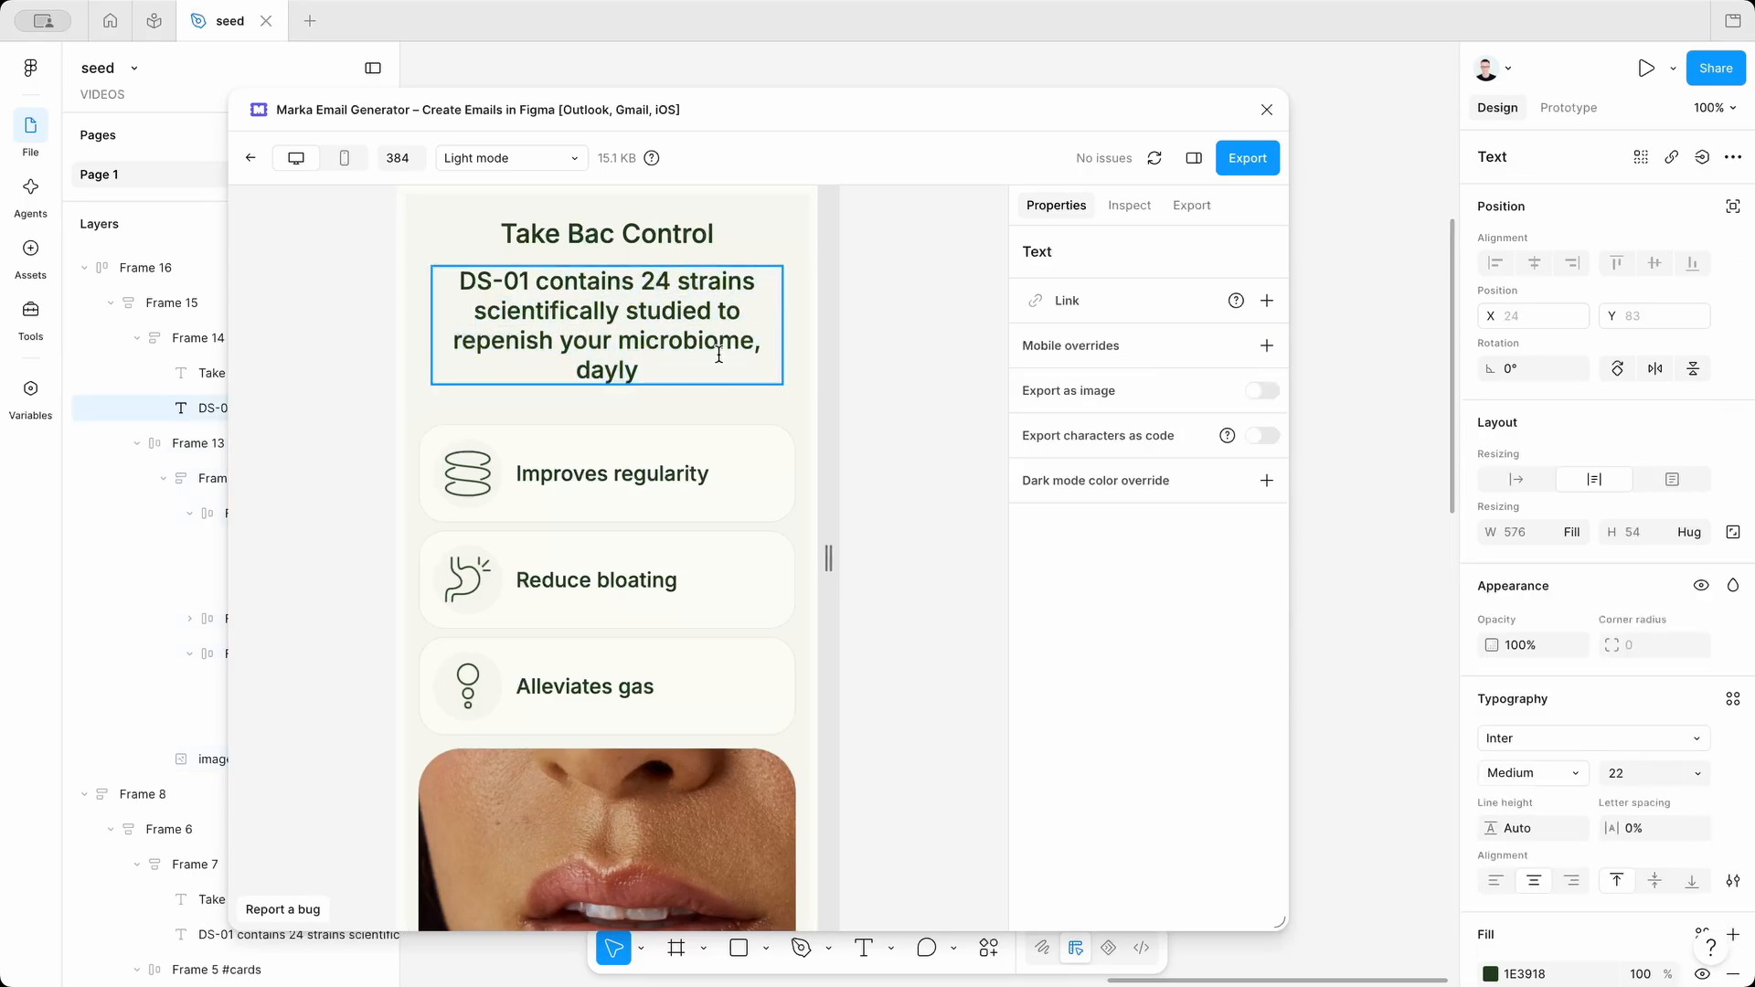
pyautogui.click(653, 477)
pyautogui.scroll(-1, 634, 575)
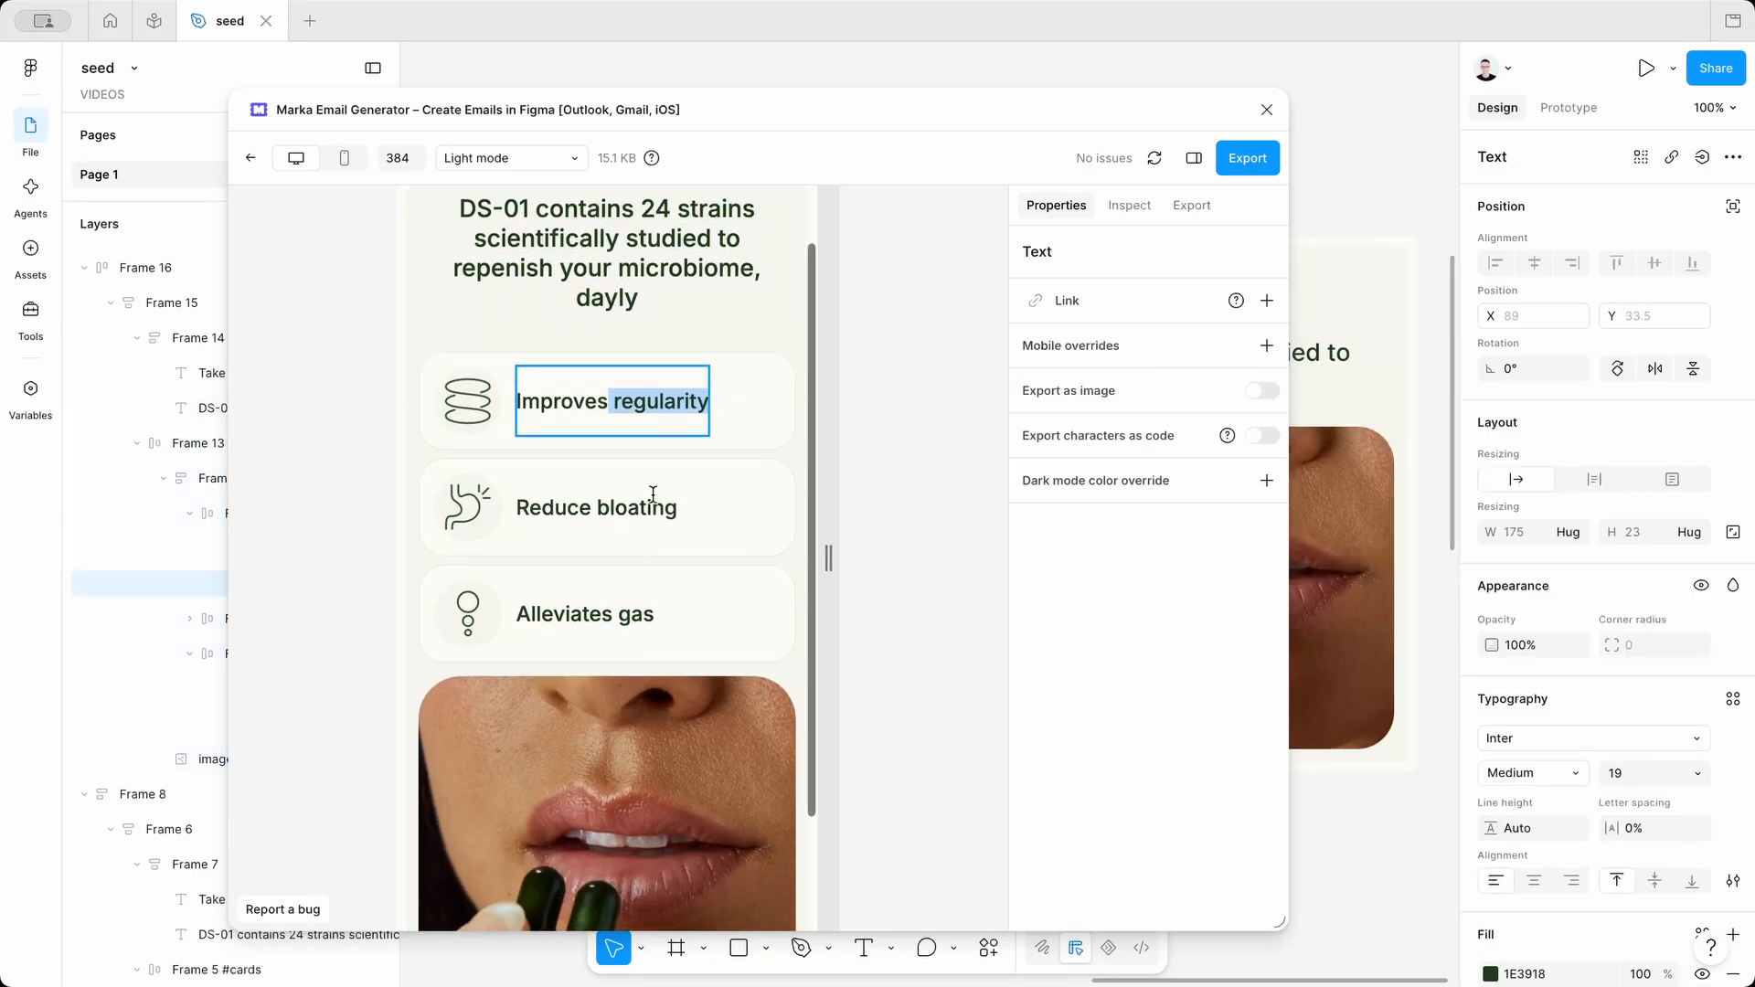
pyautogui.click(595, 506)
pyautogui.click(569, 620)
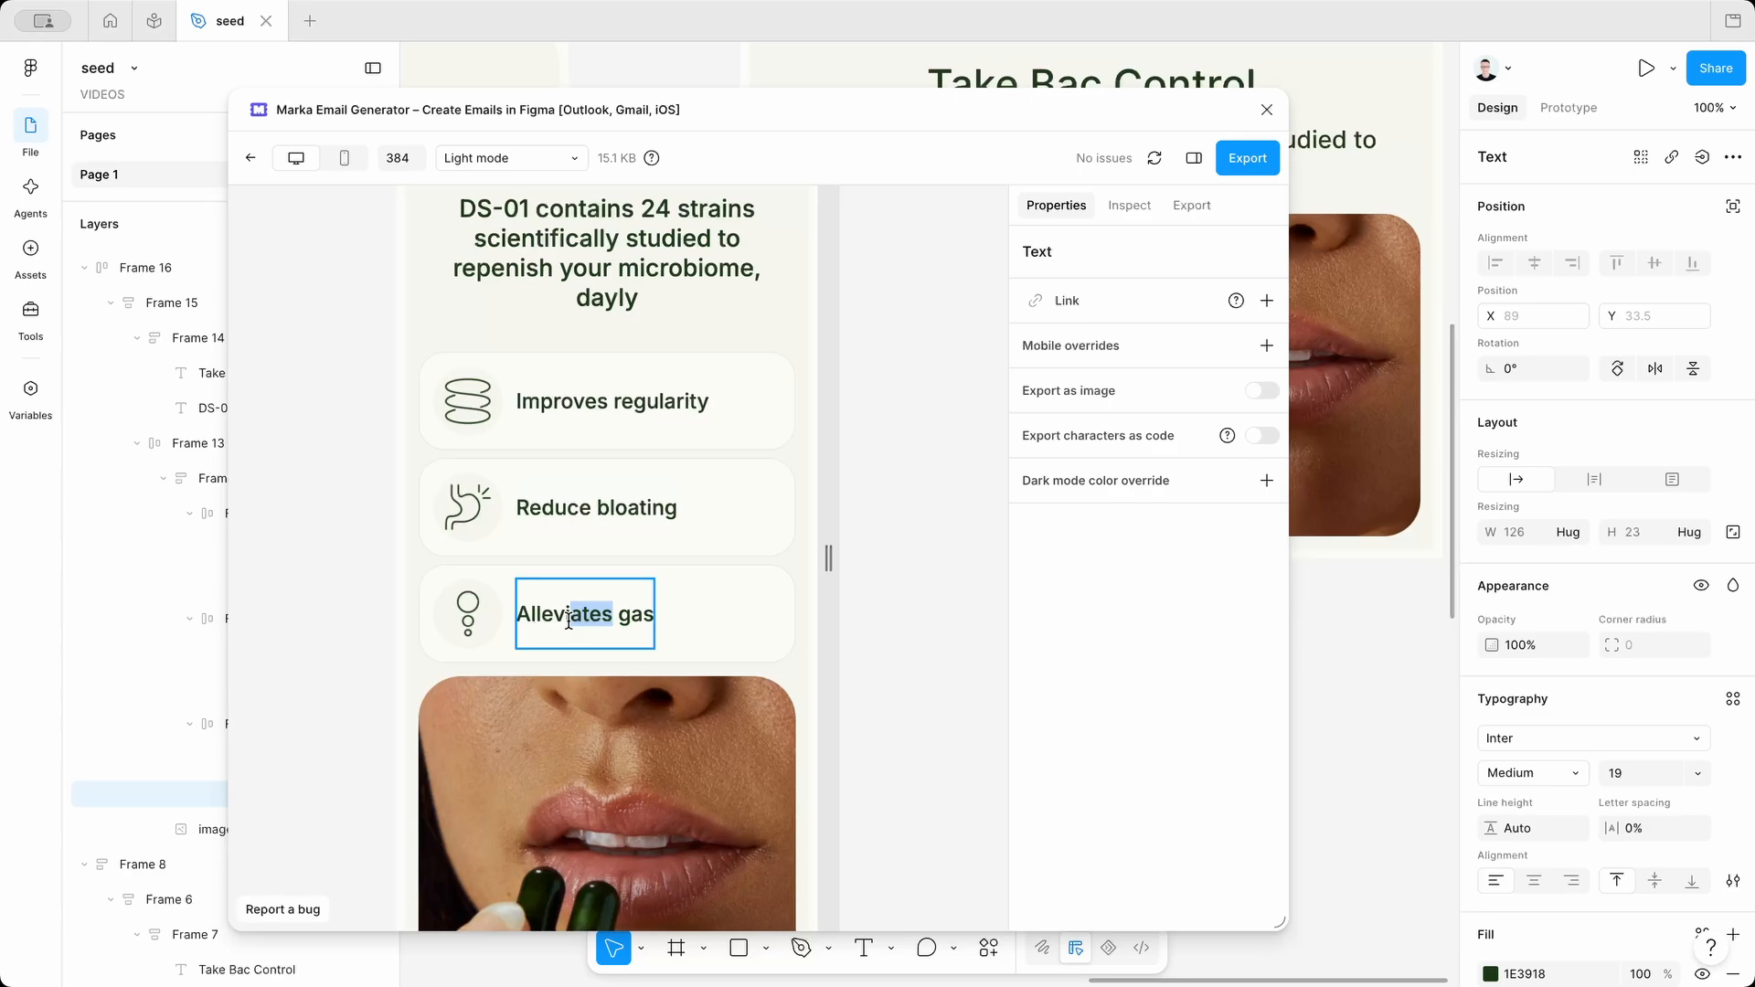
pyautogui.click(658, 508)
pyautogui.click(610, 407)
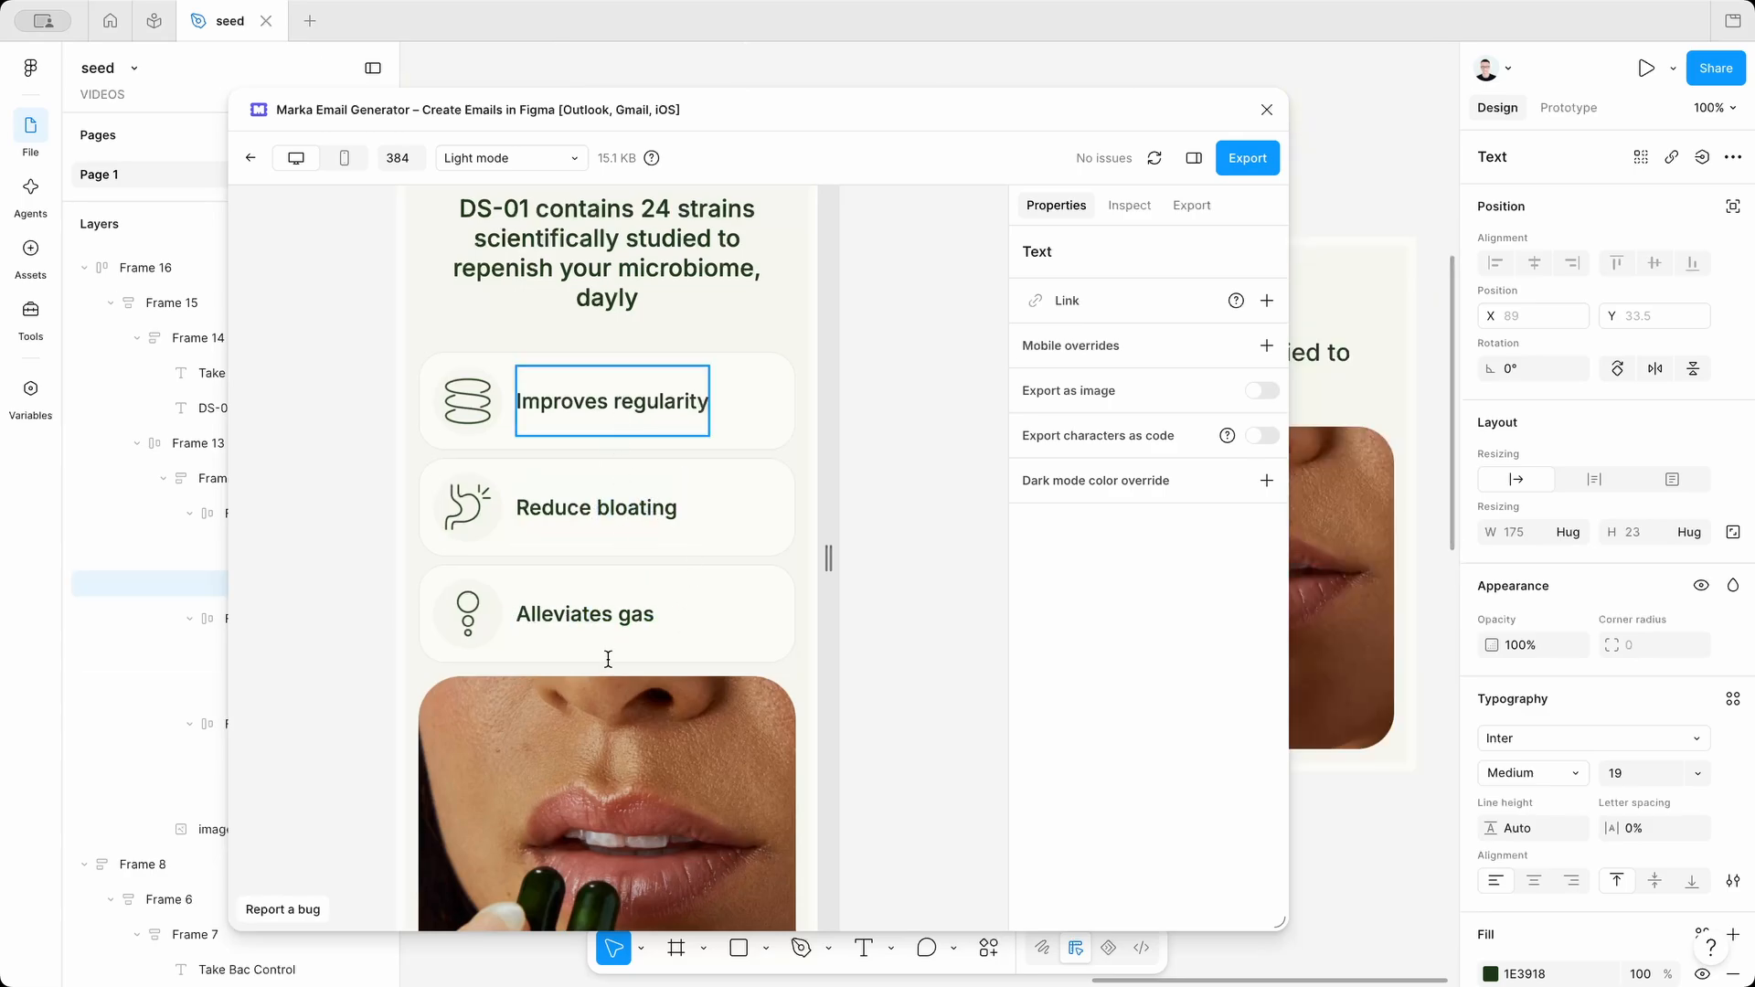
pyautogui.scroll(-2, 640, 640)
pyautogui.moveTo(828, 558); pyautogui.dragTo(989, 573)
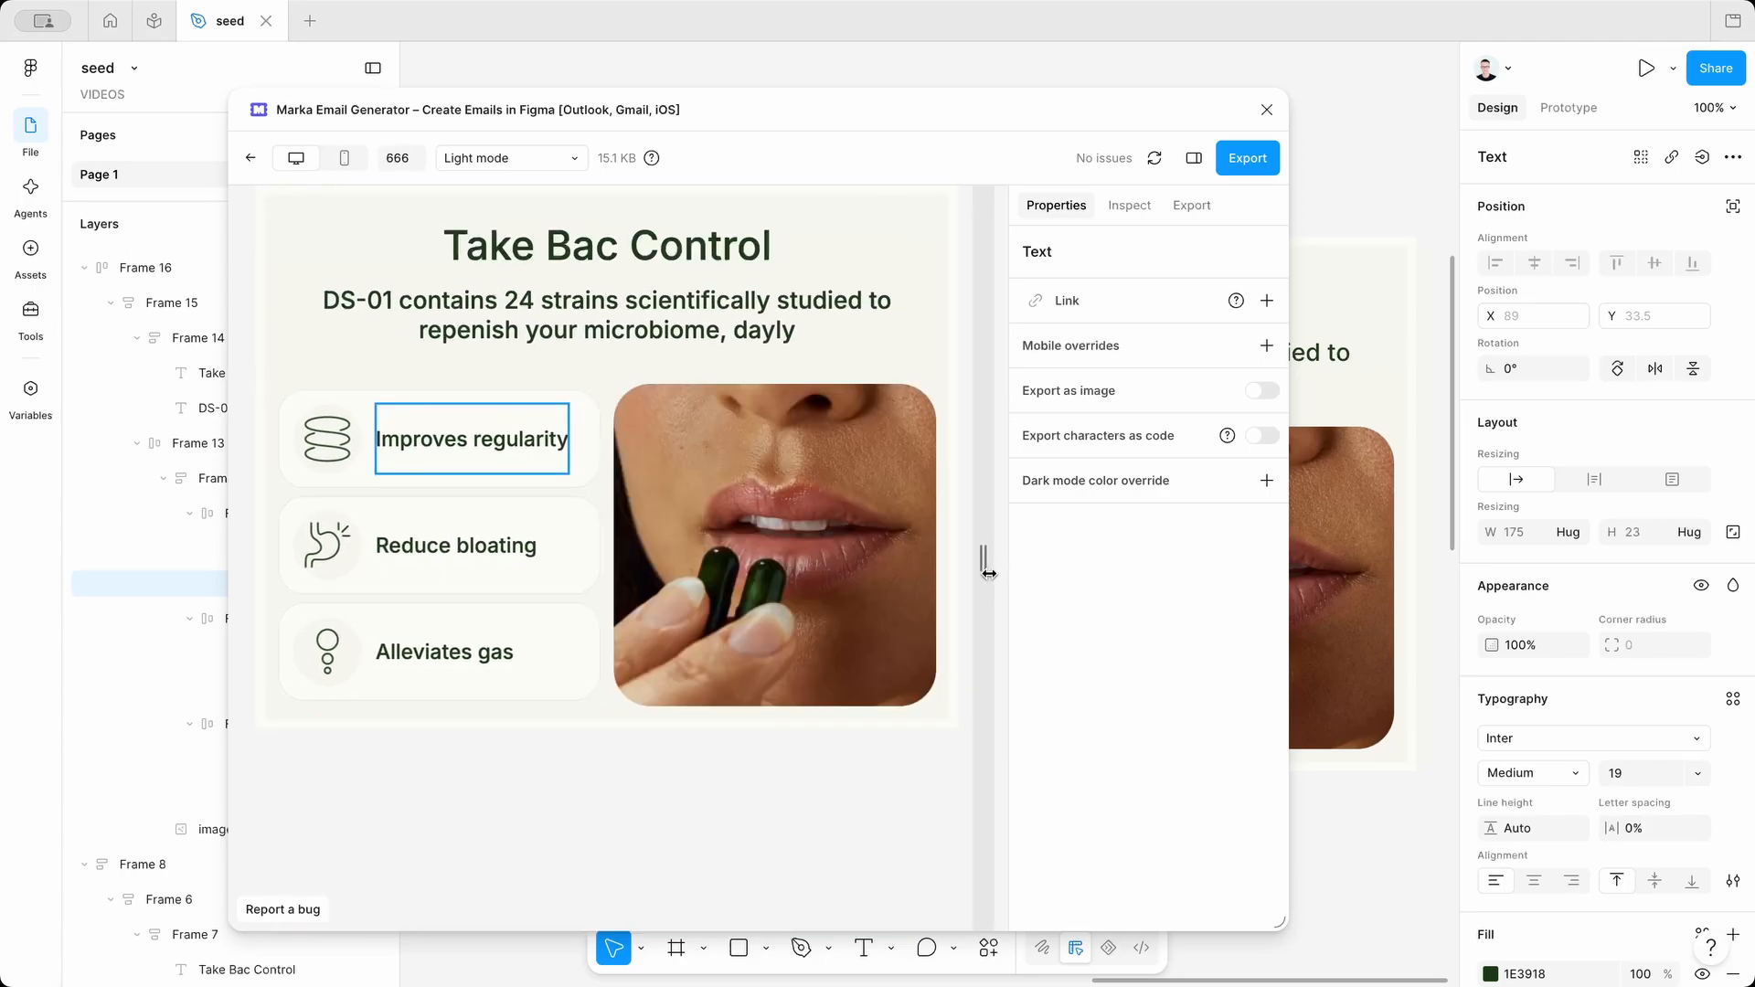
# Examine the plugin's export settings and the available export formats and platforms, keeping HTML email selected.
pyautogui.click(1182, 206)
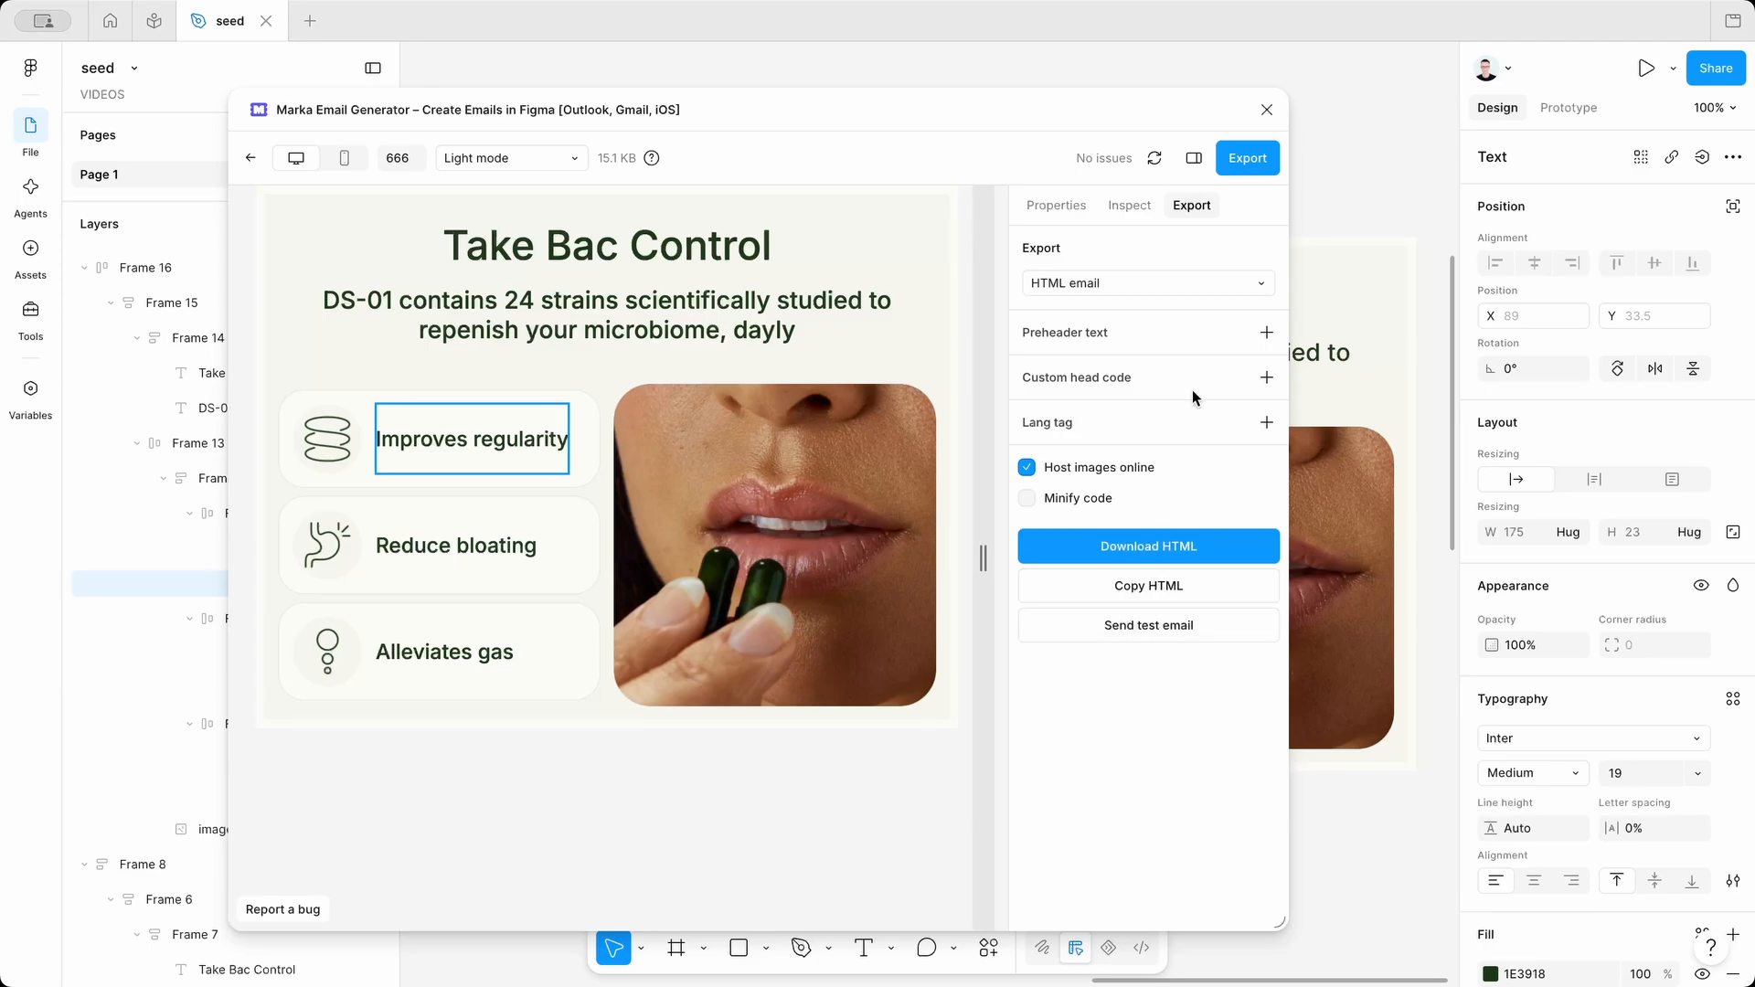
pyautogui.click(1105, 291)
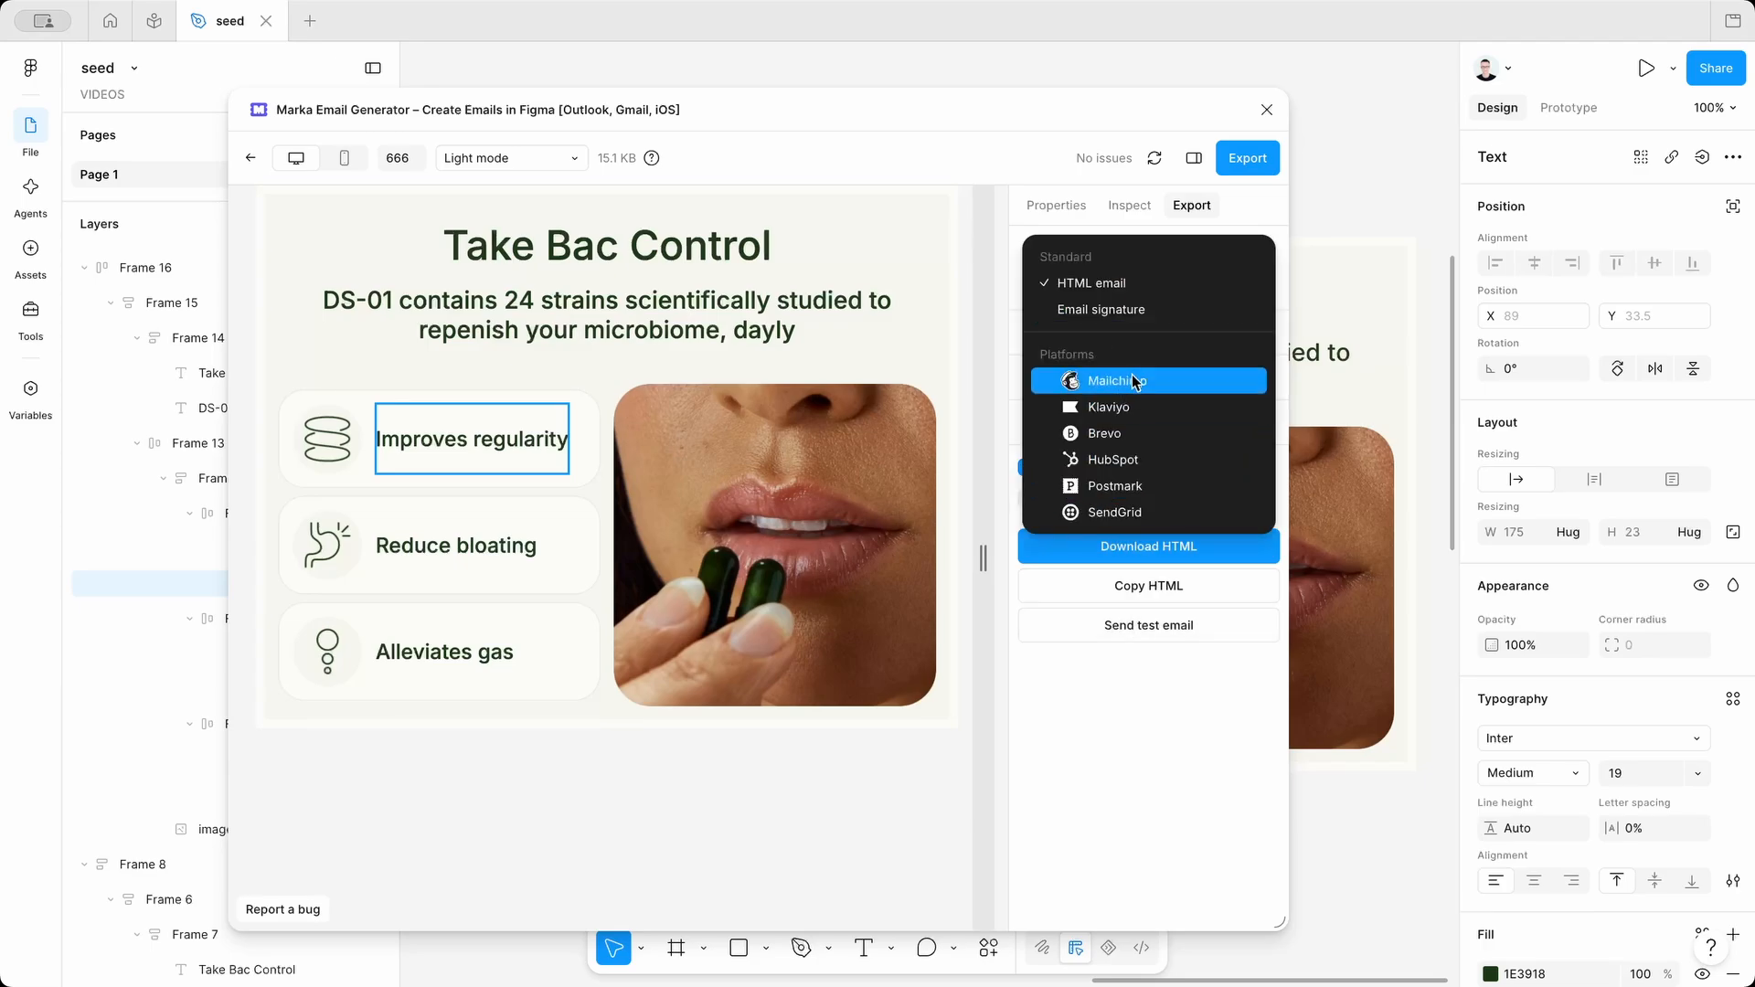
pyautogui.click(1159, 779)
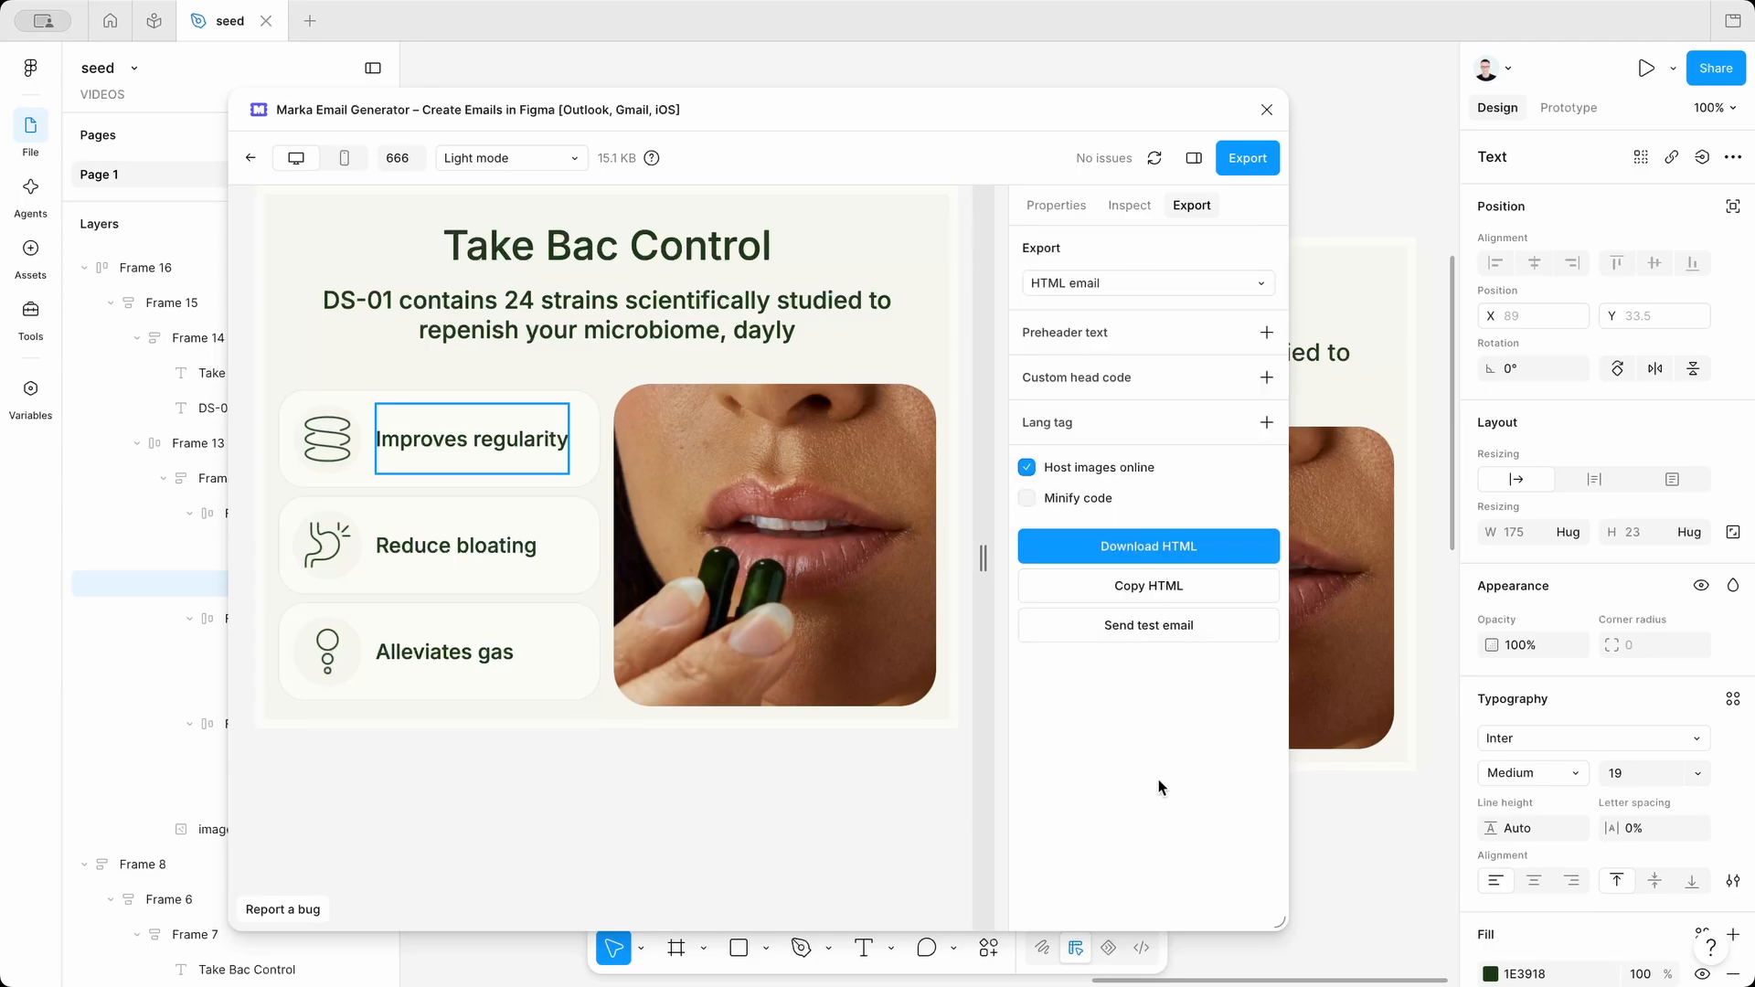